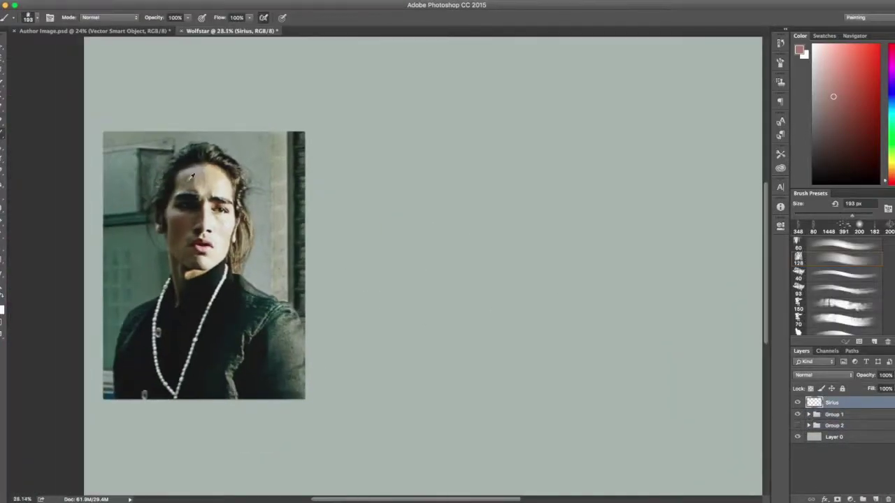
# Step: Paint a beige skin block beside the photo with dark brown and grey shading strokes
pyautogui.moveTo(490, 239); pyautogui.dragTo(490, 269)
pyautogui.keyDown('alt'); pyautogui.click(180, 245); pyautogui.keyUp('alt')
pyautogui.moveTo(465, 210)
pyautogui.mouseDown()
pyautogui.moveTo(448, 234)
pyautogui.moveTo(465, 262)
pyautogui.mouseUp()
pyautogui.keyDown('alt'); pyautogui.click(180, 246); pyautogui.keyUp('alt')
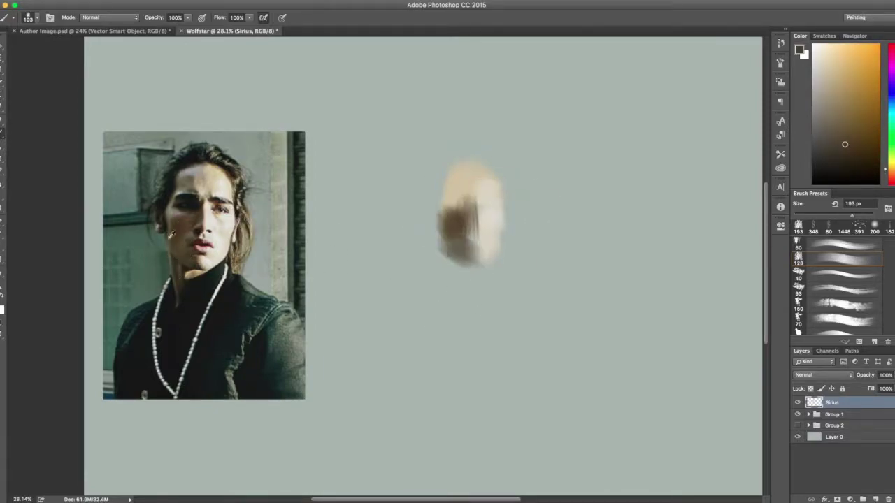
pyautogui.keyDown('alt'); pyautogui.click(188, 235); pyautogui.keyUp('alt')
pyautogui.moveTo(482, 199); pyautogui.dragTo(479, 263)
pyautogui.moveTo(451, 168)
pyautogui.mouseDown()
pyautogui.moveTo(440, 203)
pyautogui.moveTo(458, 210)
pyautogui.moveTo(467, 248)
pyautogui.mouseUp()
# Step: Add dark brown dabs and small strokes to shape the painted face
pyautogui.keyDown('alt'); pyautogui.click(181, 199); pyautogui.keyUp('alt')
pyautogui.keyDown('alt'); pyautogui.click(265, 221); pyautogui.keyUp('alt')
pyautogui.keyDown('alt'); pyautogui.click(195, 199); pyautogui.keyUp('alt')
pyautogui.moveTo(444, 203)
pyautogui.mouseDown()
pyautogui.moveTo(461, 209)
pyautogui.moveTo(475, 246)
pyautogui.mouseUp()
pyautogui.keyDown('alt'); pyautogui.click(205, 210); pyautogui.keyUp('alt')
pyautogui.keyDown('alt'); pyautogui.click(466, 223); pyautogui.keyUp('alt')
pyautogui.keyDown('alt'); pyautogui.click(473, 212); pyautogui.keyUp('alt')
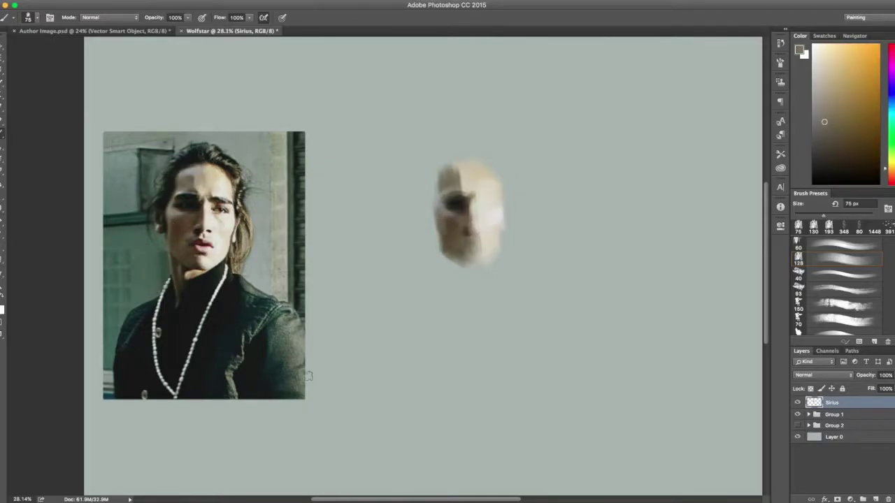
# Step: Paint the dark right eye socket and lighten the right cheek
pyautogui.keyDown('alt'); pyautogui.click(176, 189); pyautogui.keyUp('alt')
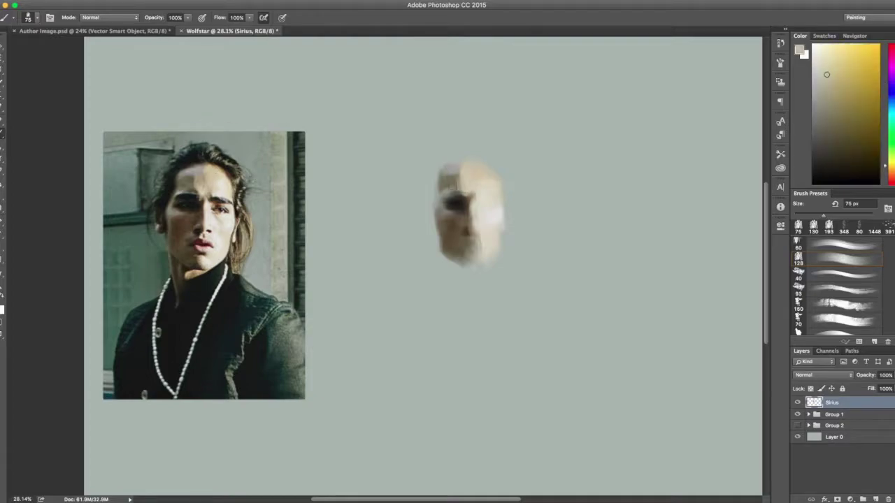
pyautogui.keyDown('alt'); pyautogui.click(198, 224); pyautogui.keyUp('alt')
pyautogui.moveTo(478, 200); pyautogui.dragTo(492, 207)
pyautogui.keyDown('alt'); pyautogui.click(203, 207); pyautogui.keyUp('alt')
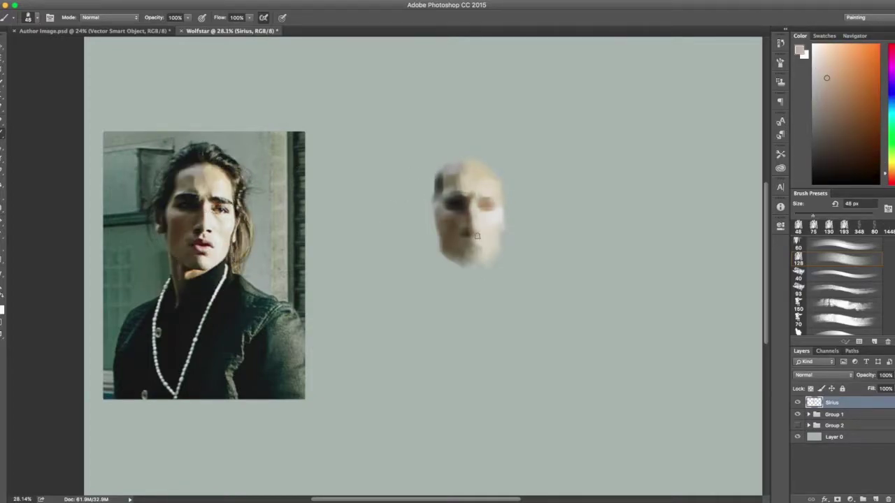
pyautogui.keyDown('alt'); pyautogui.click(223, 209); pyautogui.keyUp('alt')
pyautogui.moveTo(493, 210); pyautogui.dragTo(500, 231)
# Step: Sample near-black, tan, pale forehead and orange tones to shade the nose and jaw
pyautogui.keyDown('alt'); pyautogui.click(222, 253); pyautogui.keyUp('alt')
pyautogui.keyDown('alt'); pyautogui.click(468, 256); pyautogui.keyUp('alt')
pyautogui.keyDown('alt'); pyautogui.click(201, 183); pyautogui.keyUp('alt')
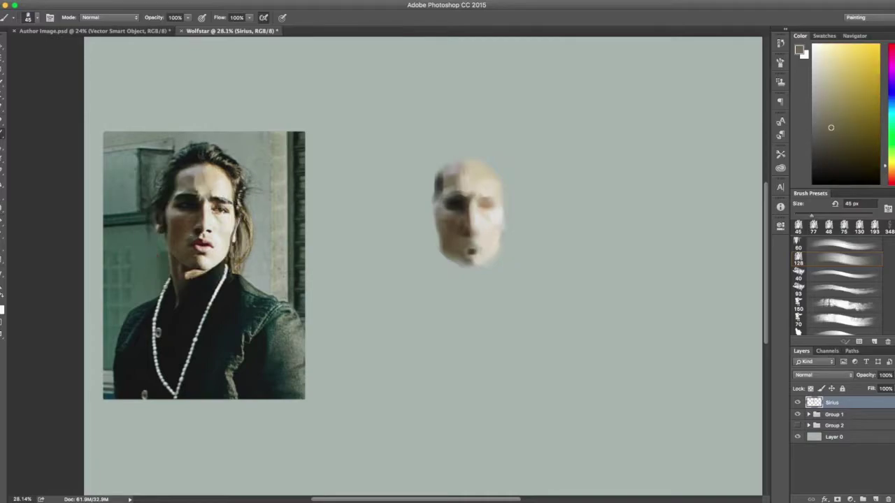
pyautogui.keyDown('alt'); pyautogui.click(204, 231); pyautogui.keyUp('alt')
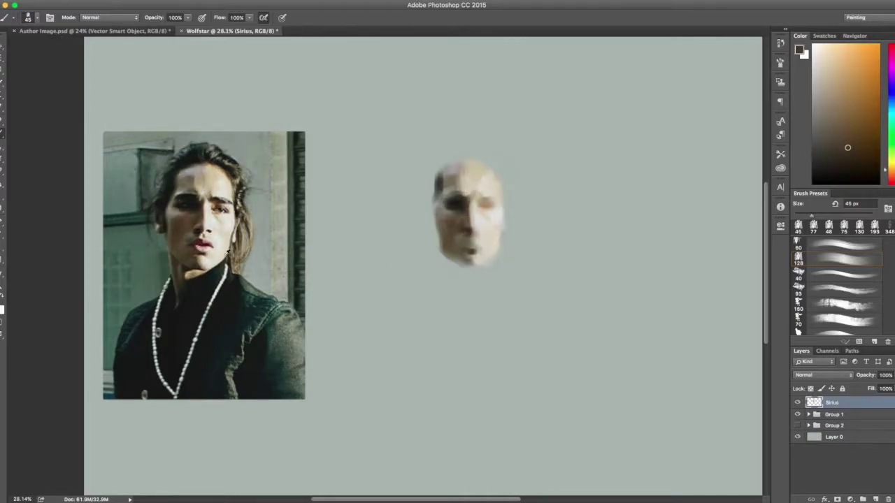
pyautogui.keyDown('alt'); pyautogui.click(477, 253); pyautogui.keyUp('alt')
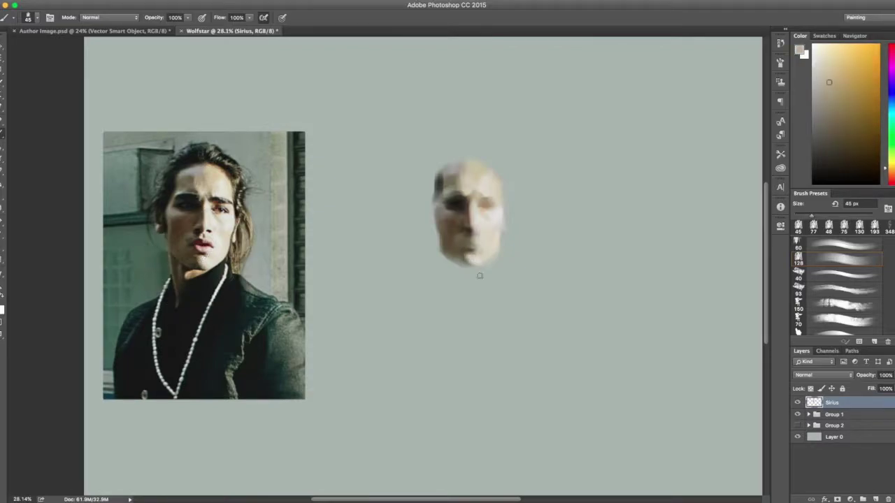
pyautogui.keyDown('alt'); pyautogui.click(467, 264); pyautogui.keyUp('alt')
pyautogui.keyDown('alt'); pyautogui.click(203, 236); pyautogui.keyUp('alt')
pyautogui.click(817, 215)
# Step: Sample pink skin and dark tones, then darken the painted mouth
pyautogui.keyDown('alt'); pyautogui.click(466, 208); pyautogui.keyUp('alt')
pyautogui.keyDown('alt'); pyautogui.click(484, 197); pyautogui.keyUp('alt')
pyautogui.keyDown('alt'); pyautogui.click(465, 241); pyautogui.keyUp('alt')
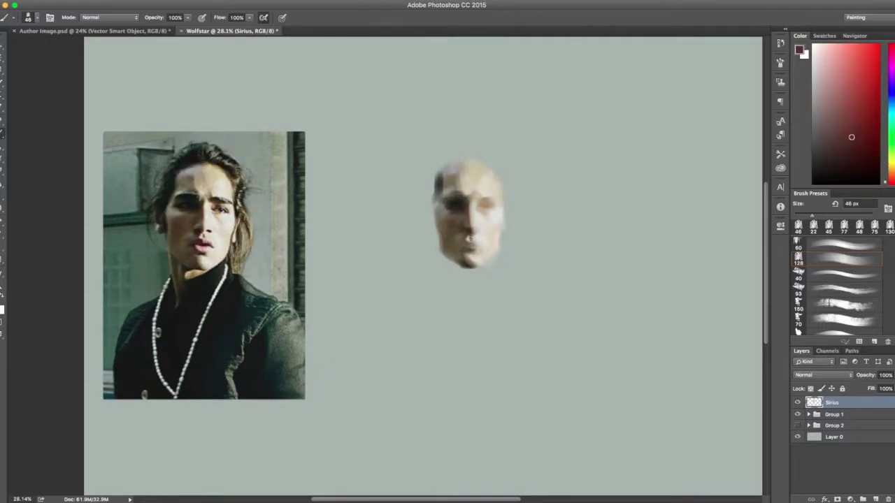
pyautogui.keyDown('alt'); pyautogui.click(220, 252); pyautogui.keyUp('alt')
pyautogui.keyDown('alt'); pyautogui.click(195, 238); pyautogui.keyUp('alt')
pyautogui.moveTo(464, 245); pyautogui.dragTo(477, 245)
# Step: Sample pale pinks and dark reds from the photo's lips to colour the lips
pyautogui.keyDown('alt'); pyautogui.click(477, 245); pyautogui.keyUp('alt')
pyautogui.keyDown('alt'); pyautogui.click(228, 250); pyautogui.keyUp('alt')
pyautogui.keyDown('alt'); pyautogui.click(211, 247); pyautogui.keyUp('alt')
pyautogui.keyDown('alt'); pyautogui.click(241, 249); pyautogui.keyUp('alt')
pyautogui.keyDown('alt'); pyautogui.click(196, 246); pyautogui.keyUp('alt')
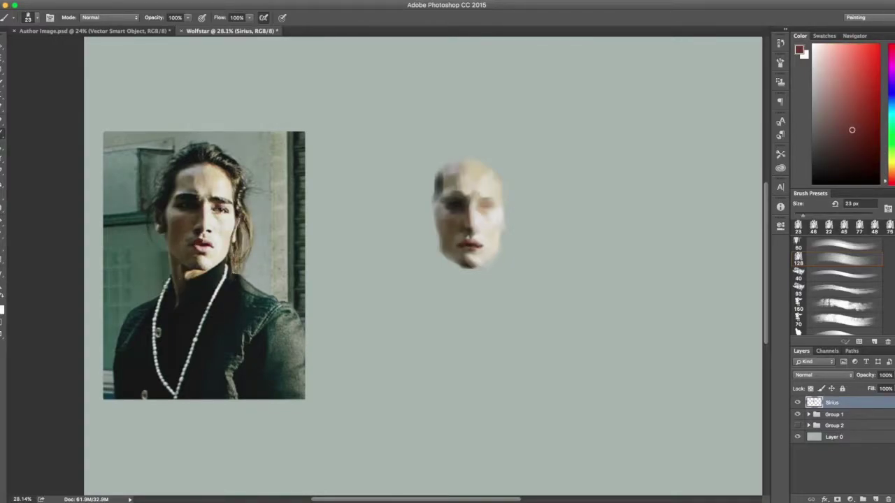
pyautogui.keyDown('alt'); pyautogui.click(475, 250); pyautogui.keyUp('alt')
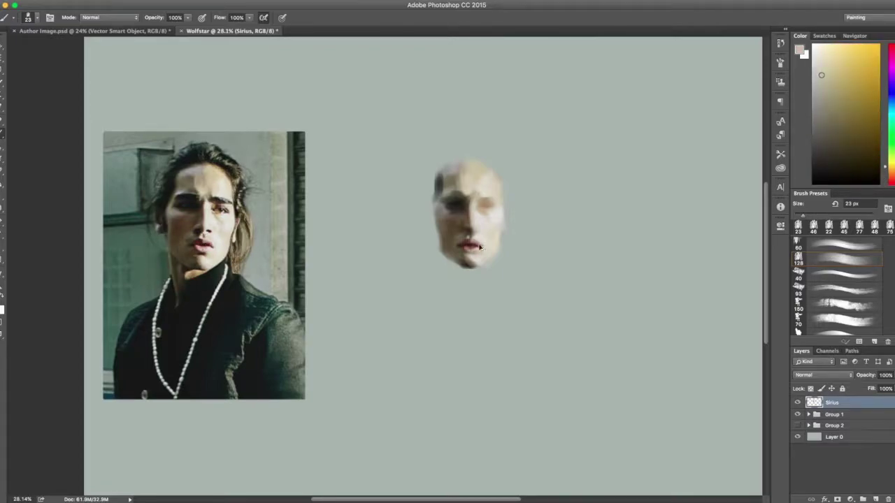
pyautogui.keyDown('alt'); pyautogui.click(200, 243); pyautogui.keyUp('alt')
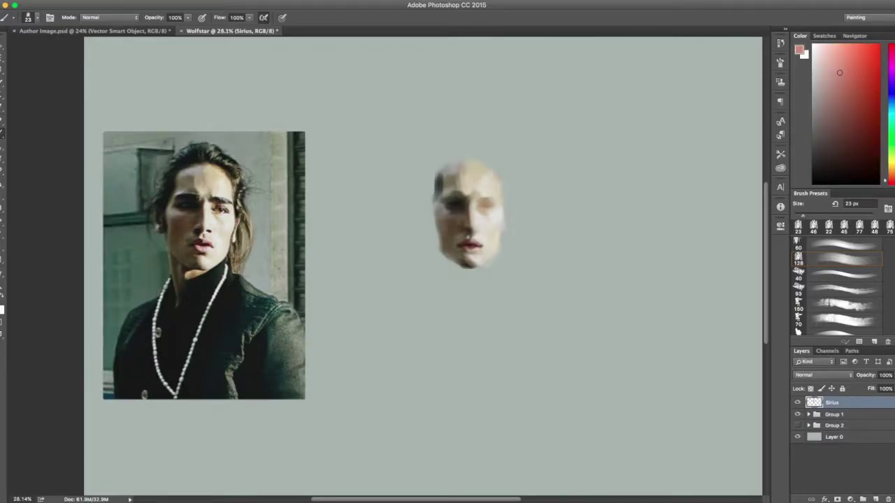
pyautogui.keyDown('alt'); pyautogui.click(224, 250); pyautogui.keyUp('alt')
# Step: Dab dark reddish brown onto the painted eye
pyautogui.keyDown('alt'); pyautogui.click(488, 257); pyautogui.keyUp('alt')
pyautogui.keyDown('alt'); pyautogui.click(476, 231); pyautogui.keyUp('alt')
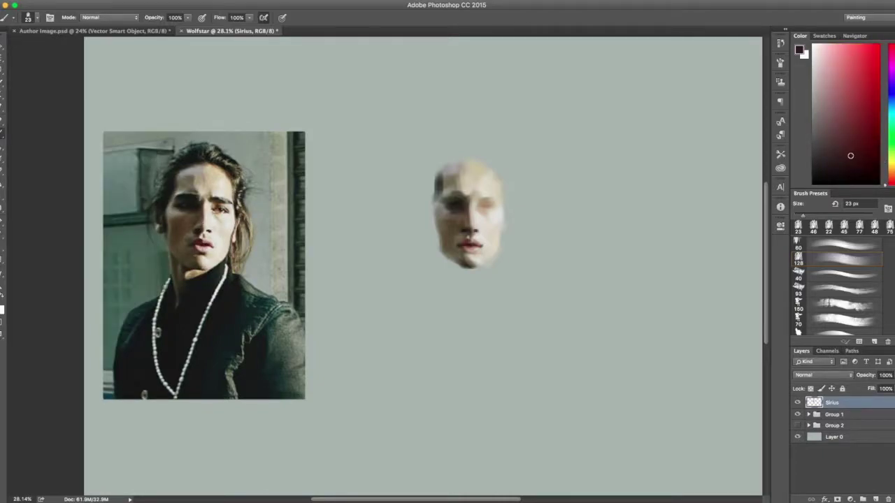
pyautogui.keyDown('alt'); pyautogui.click(196, 202); pyautogui.keyUp('alt')
pyautogui.keyDown('alt'); pyautogui.click(446, 208); pyautogui.keyUp('alt')
pyautogui.keyDown('alt'); pyautogui.click(172, 201); pyautogui.keyUp('alt')
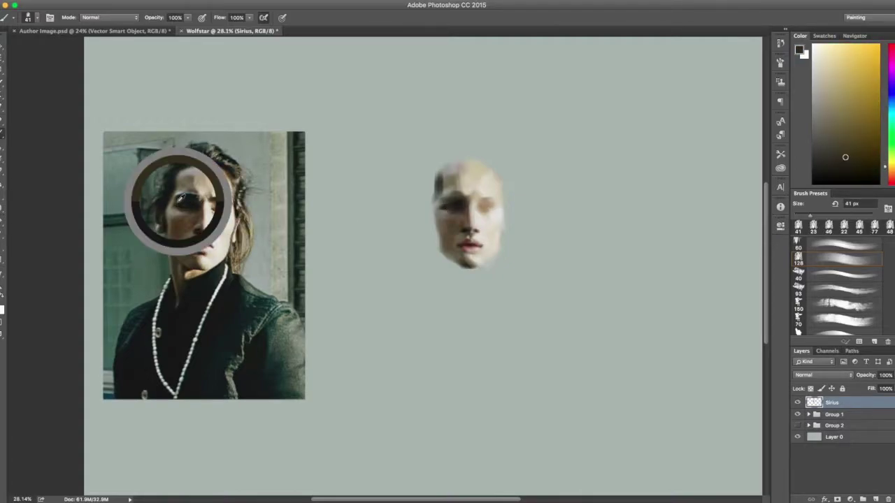
pyautogui.keyDown('alt'); pyautogui.click(228, 209); pyautogui.keyUp('alt')
pyautogui.click(482, 206)
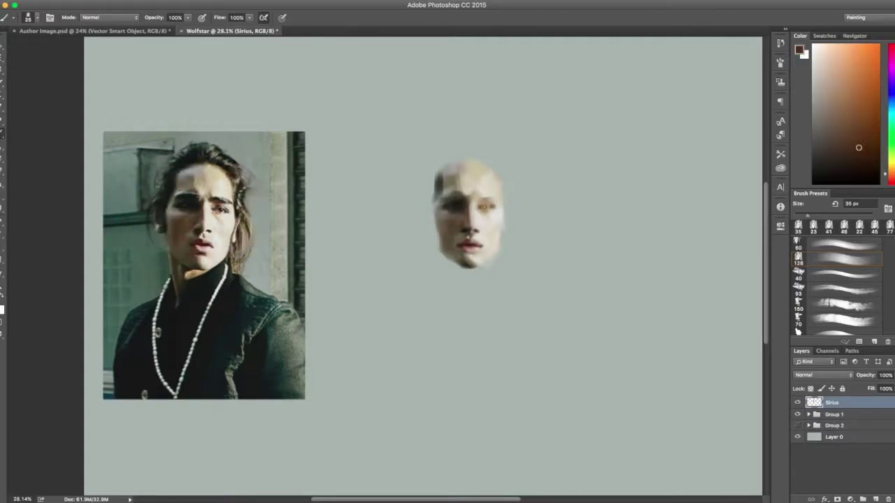
# Step: Deepen the eye with dark red and green-black shadows, then add light beige
pyautogui.keyDown('alt'); pyautogui.click(497, 203); pyautogui.keyUp('alt')
pyautogui.keyDown('alt'); pyautogui.click(222, 203); pyautogui.keyUp('alt')
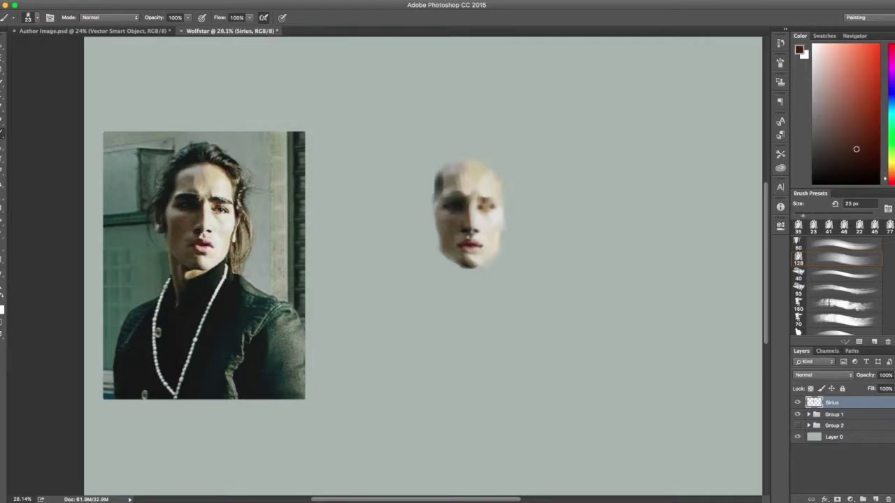
pyautogui.keyDown('alt'); pyautogui.click(222, 203); pyautogui.keyUp('alt')
pyautogui.keyDown('alt'); pyautogui.click(488, 205); pyautogui.keyUp('alt')
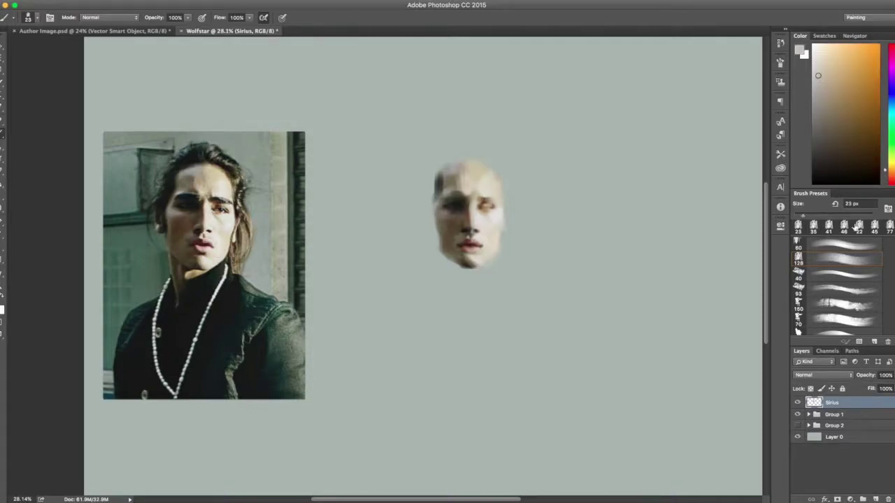
pyautogui.keyDown('alt'); pyautogui.click(488, 206); pyautogui.keyUp('alt')
pyautogui.keyDown('alt'); pyautogui.click(224, 210); pyautogui.keyUp('alt')
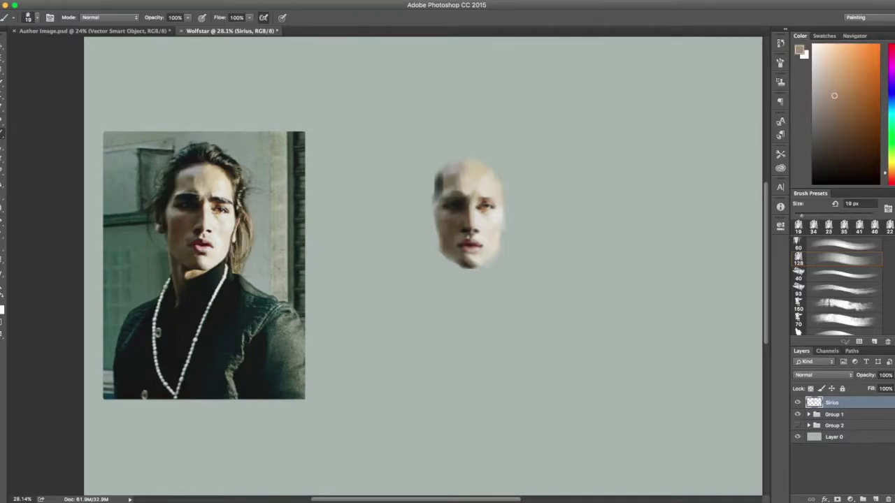
pyautogui.keyDown('alt'); pyautogui.click(215, 207); pyautogui.keyUp('alt')
# Step: Sample orange, dark brown and yellow-orange skin tones for the cheeks
pyautogui.keyDown('alt'); pyautogui.click(242, 228); pyautogui.keyUp('alt')
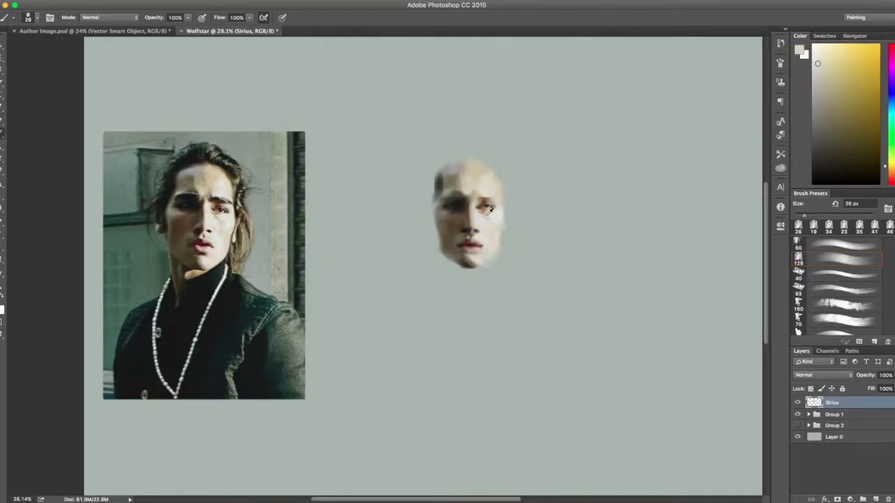
pyautogui.keyDown('alt'); pyautogui.click(498, 213); pyautogui.keyUp('alt')
pyautogui.keyDown('alt'); pyautogui.click(202, 218); pyautogui.keyUp('alt')
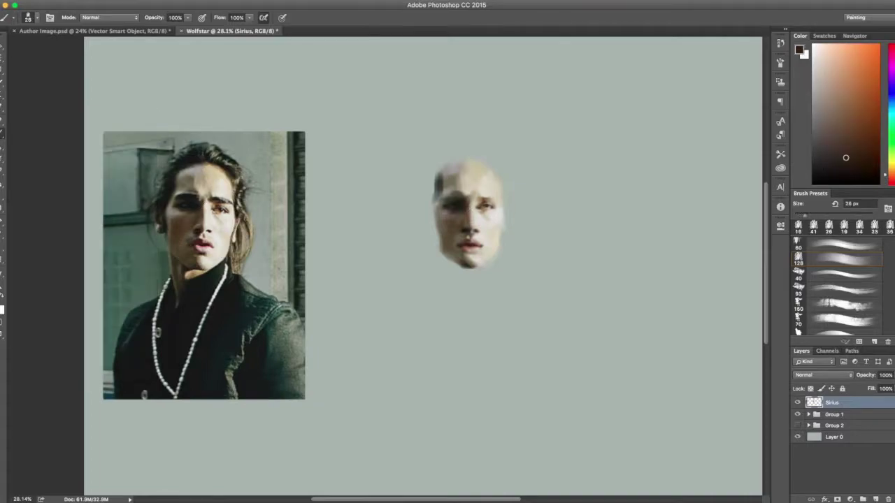
pyautogui.keyDown('alt'); pyautogui.click(456, 232); pyautogui.keyUp('alt')
pyautogui.keyDown('alt'); pyautogui.click(446, 234); pyautogui.keyUp('alt')
pyautogui.press('e')
pyautogui.press('b')
# Step: Soften the painted face's left edge with the Eraser at 53%
pyautogui.keyDown('alt'); pyautogui.click(173, 212); pyautogui.keyUp('alt')
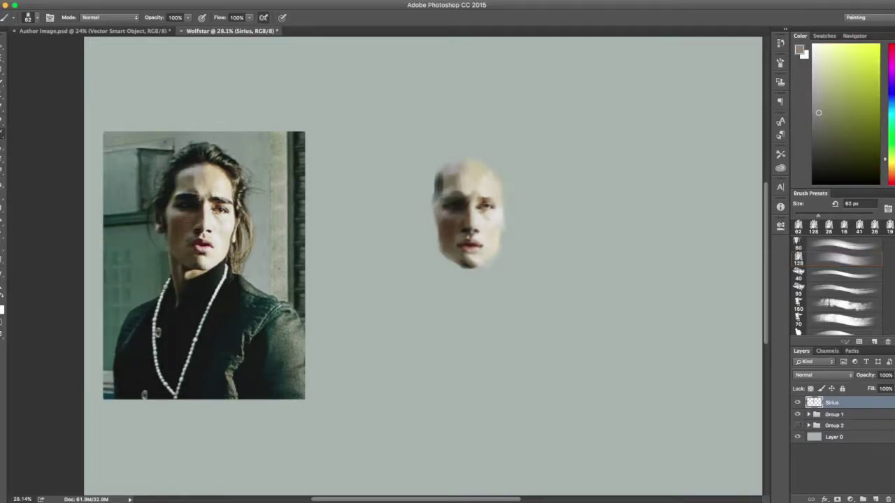
pyautogui.keyDown('alt'); pyautogui.click(173, 213); pyautogui.keyUp('alt')
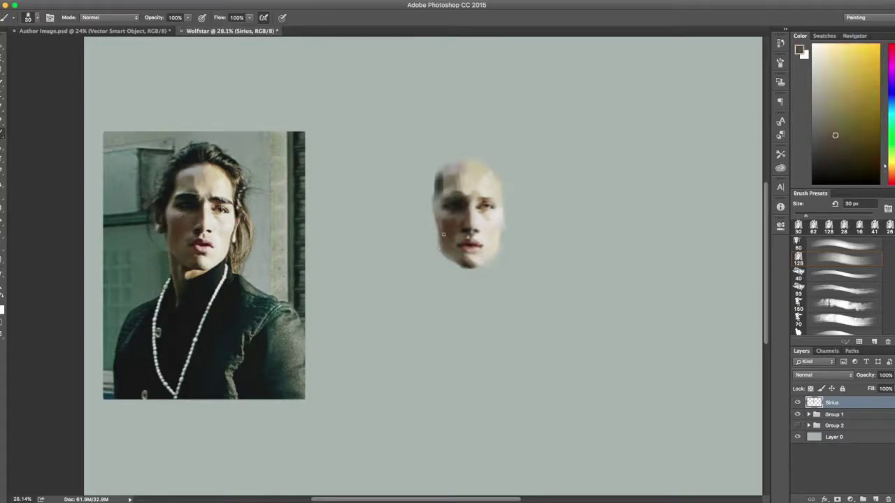
pyautogui.keyDown('alt'); pyautogui.click(448, 175); pyautogui.keyUp('alt')
pyautogui.press('e')
pyautogui.moveTo(435, 207); pyautogui.dragTo(431, 170)
pyautogui.press('b')
# Step: Sample a warm brown and shrink the brush for finer detail
pyautogui.keyDown('alt'); pyautogui.click(173, 205); pyautogui.keyUp('alt')
pyautogui.keyDown('alt'); pyautogui.click(213, 170); pyautogui.keyUp('alt')
pyautogui.keyDown('alt'); pyautogui.click(213, 178); pyautogui.keyUp('alt')
pyautogui.moveTo(794, 214); pyautogui.dragTo(792, 214)
# Step: Add near-black and warm brown shading to the eyes, brows and nose
pyautogui.keyDown('alt'); pyautogui.click(180, 203); pyautogui.keyUp('alt')
pyautogui.keyDown('alt'); pyautogui.click(456, 204); pyautogui.keyUp('alt')
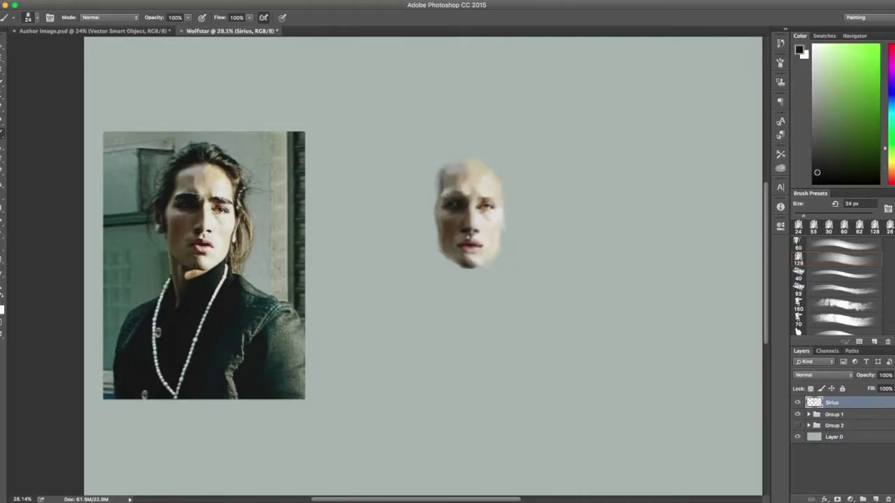
pyautogui.keyDown('alt'); pyautogui.click(185, 204); pyautogui.keyUp('alt')
pyautogui.keyDown('alt'); pyautogui.click(226, 176); pyautogui.keyUp('alt')
pyautogui.keyDown('alt'); pyautogui.click(216, 201); pyautogui.keyUp('alt')
pyautogui.keyDown('alt'); pyautogui.click(179, 201); pyautogui.keyUp('alt')
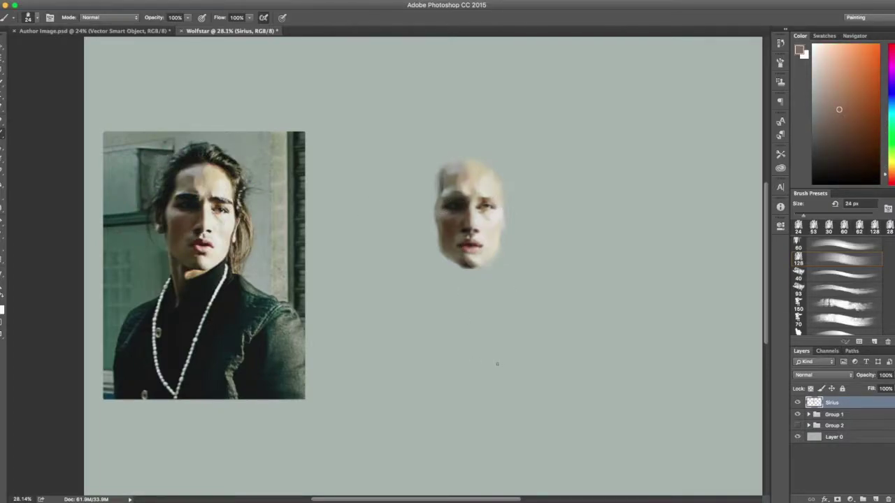
pyautogui.scroll(-3, 839, 294)
# Step: Switch to a different brush shape and sample skin tones from the photo's face
pyautogui.click(839, 267)
pyautogui.keyDown('alt'); pyautogui.click(214, 200); pyautogui.keyUp('alt')
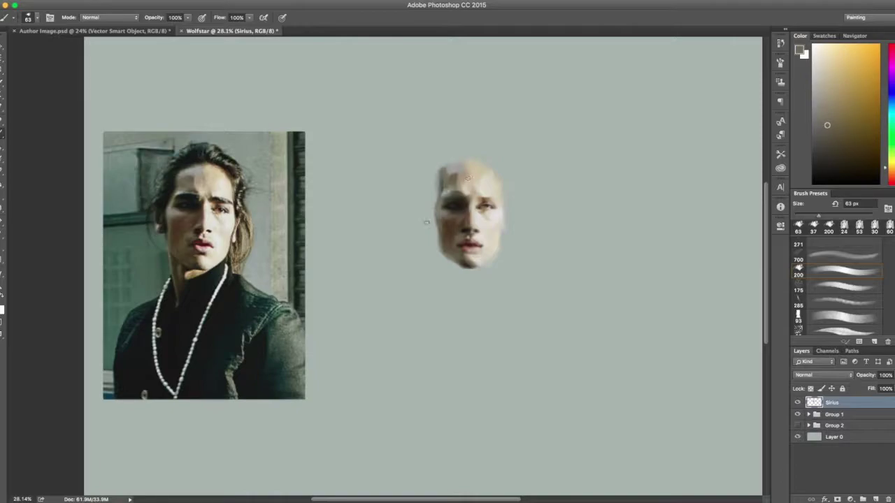
pyautogui.scroll(2, 839, 287)
pyautogui.click(840, 244)
pyautogui.keyDown('alt'); pyautogui.click(224, 176); pyautogui.keyUp('alt')
pyautogui.keyDown('alt'); pyautogui.click(227, 183); pyautogui.keyUp('alt')
# Step: Resample lighter yellow skin tones and enlarge the brush to 58 px
pyautogui.keyDown('alt'); pyautogui.click(197, 257); pyautogui.keyUp('alt')
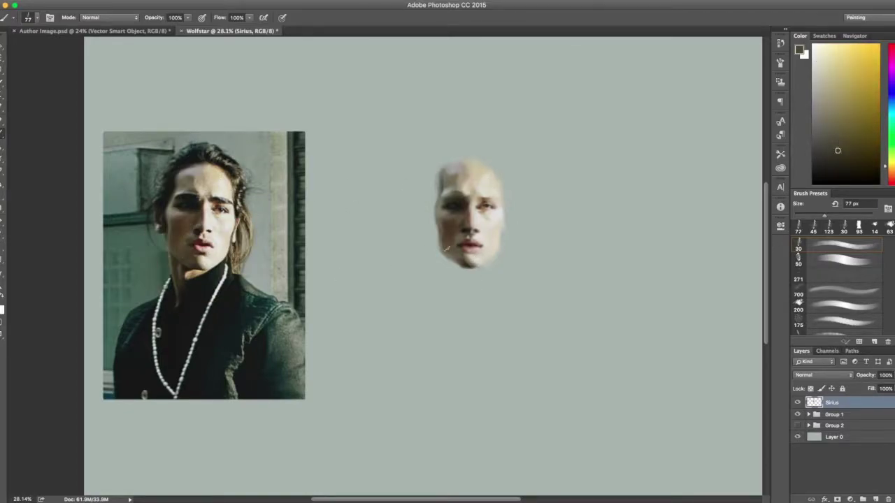
pyautogui.keyDown('alt'); pyautogui.click(177, 250); pyautogui.keyUp('alt')
pyautogui.keyDown('alt'); pyautogui.click(180, 243); pyautogui.keyUp('alt')
pyautogui.keyDown('alt'); pyautogui.click(179, 224); pyautogui.keyUp('alt')
pyautogui.keyDown('alt'); pyautogui.click(169, 212); pyautogui.keyUp('alt')
pyautogui.press(']')
pyautogui.press(']')
pyautogui.press(']')
pyautogui.keyDown('alt'); pyautogui.click(183, 224); pyautogui.keyUp('alt')
pyautogui.keyDown('alt'); pyautogui.click(443, 214); pyautogui.keyUp('alt')
# Step: Paint yellow, orange and beige highlights on the forehead and cheekbones
pyautogui.keyDown('alt'); pyautogui.click(451, 220); pyautogui.keyUp('alt')
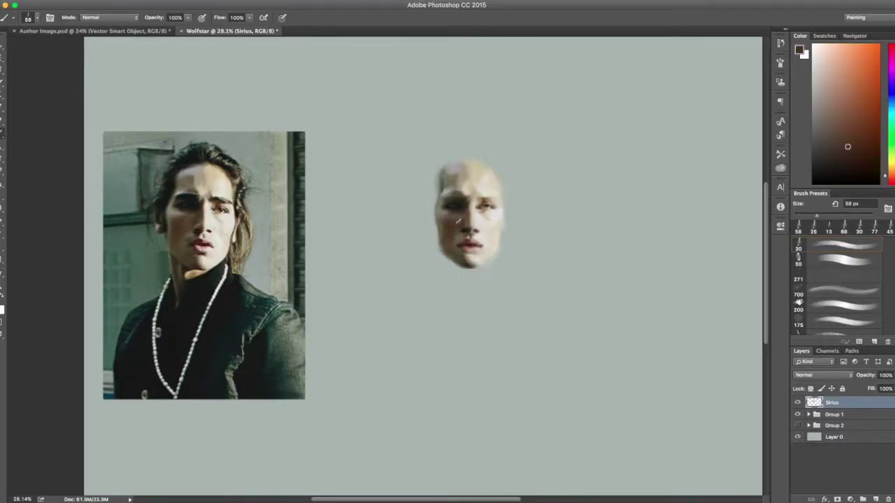
pyautogui.keyDown('alt'); pyautogui.click(453, 222); pyautogui.keyUp('alt')
pyautogui.keyDown('alt'); pyautogui.click(449, 217); pyautogui.keyUp('alt')
pyautogui.keyDown('alt'); pyautogui.click(475, 217); pyautogui.keyUp('alt')
pyautogui.keyDown('alt'); pyautogui.click(468, 153); pyautogui.keyUp('alt')
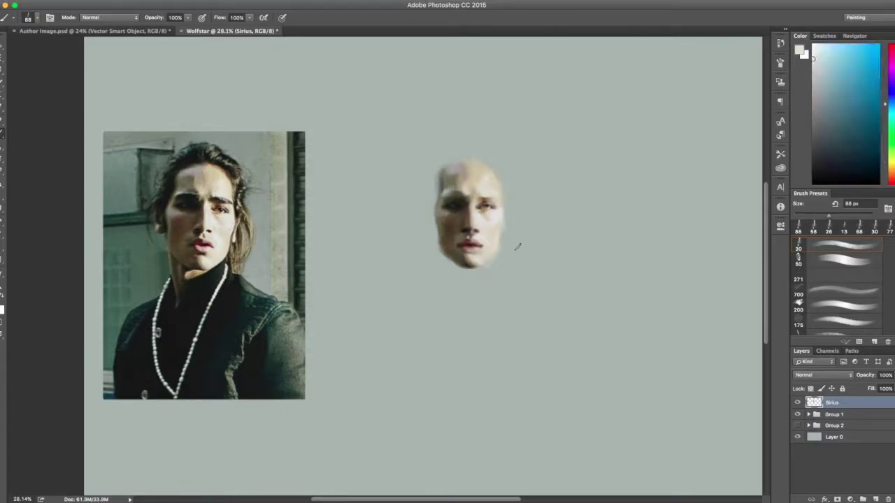
pyautogui.keyDown('alt'); pyautogui.click(189, 170); pyautogui.keyUp('alt')
pyautogui.keyDown('alt'); pyautogui.click(201, 188); pyautogui.keyUp('alt')
pyautogui.keyDown('alt'); pyautogui.click(476, 179); pyautogui.keyUp('alt')
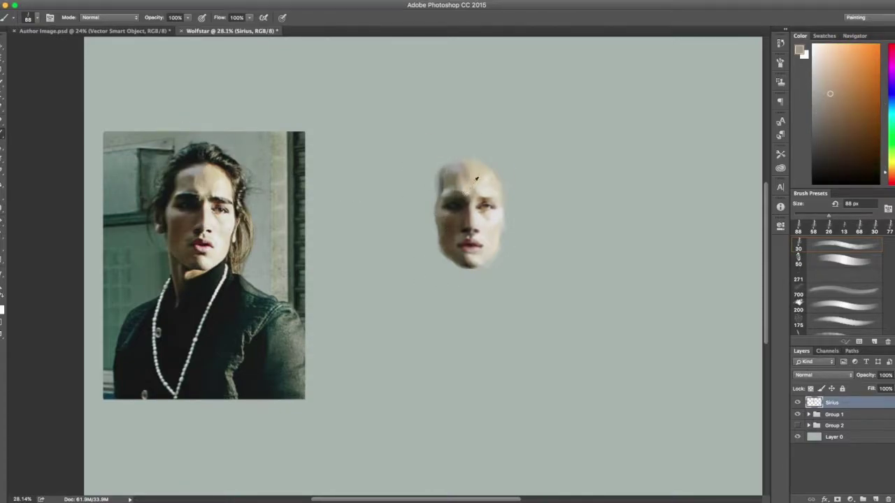
# Step: Sample dark brown, sage background and yellowish-orange skin tones for the face
pyautogui.keyDown('alt'); pyautogui.click(480, 206); pyautogui.keyUp('alt')
pyautogui.keyDown('alt'); pyautogui.click(213, 246); pyautogui.keyUp('alt')
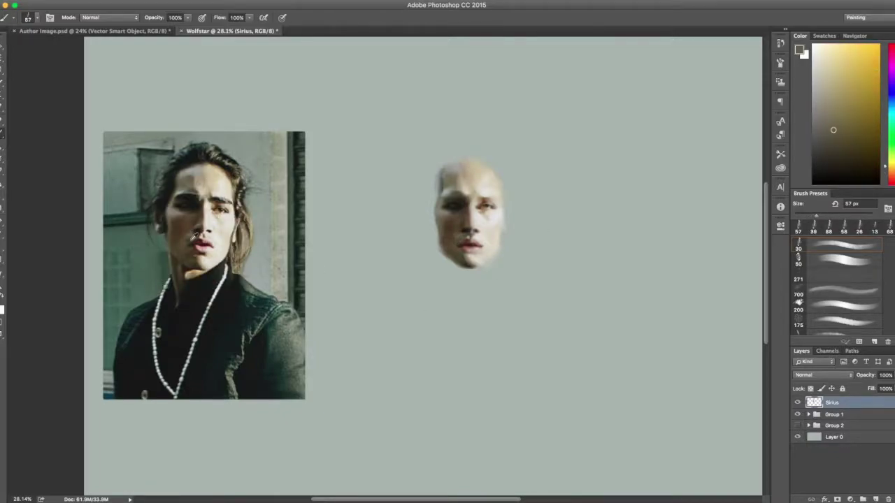
pyautogui.keyDown('alt'); pyautogui.click(189, 231); pyautogui.keyUp('alt')
pyautogui.keyDown('alt'); pyautogui.click(500, 268); pyautogui.keyUp('alt')
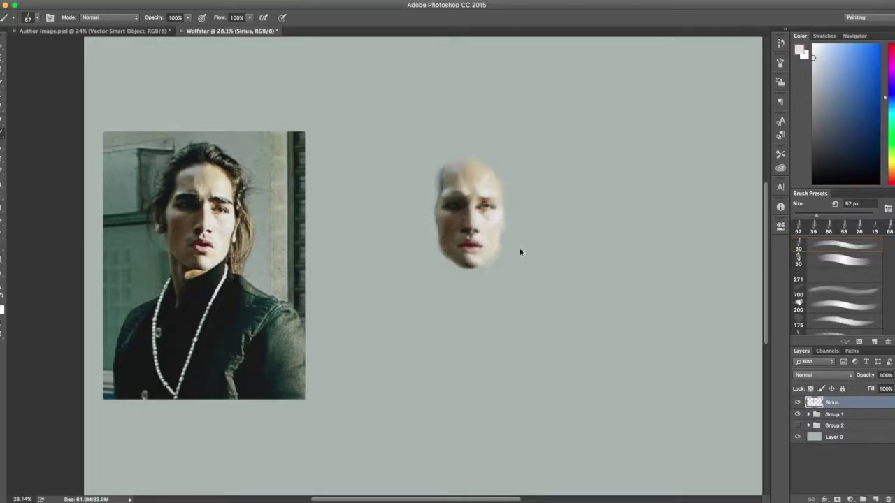
pyautogui.keyDown('alt'); pyautogui.click(221, 238); pyautogui.keyUp('alt')
pyautogui.keyDown('alt'); pyautogui.click(221, 238); pyautogui.keyUp('alt')
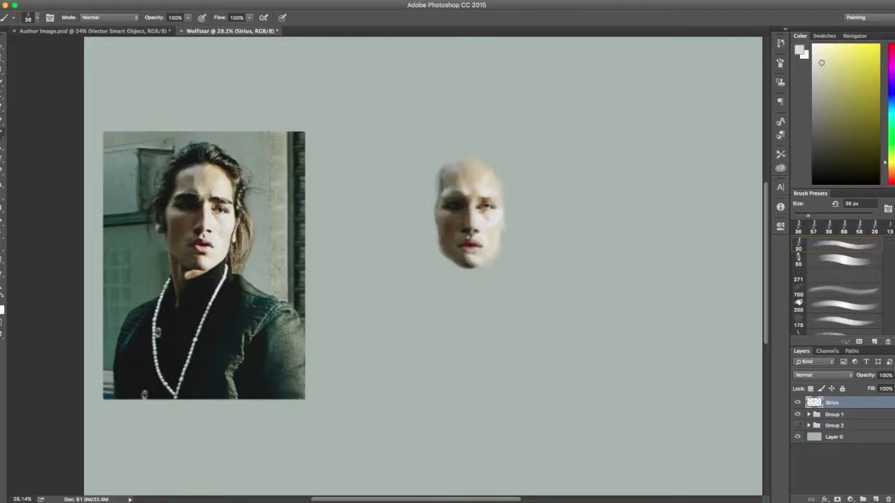
pyautogui.keyDown('alt'); pyautogui.click(210, 235); pyautogui.keyUp('alt')
# Step: Darken the nostrils, add pale highlights, redden the lips, and shrink the brush
pyautogui.keyDown('alt'); pyautogui.click(199, 247); pyautogui.keyUp('alt')
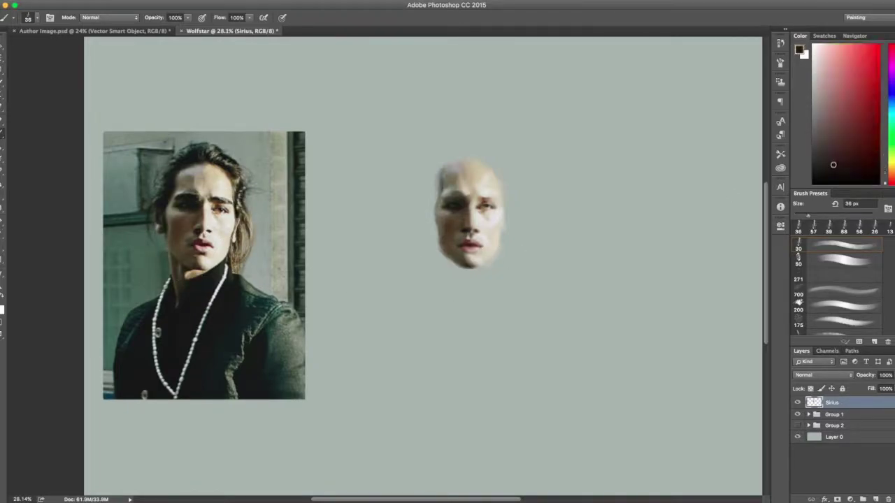
pyautogui.keyDown('alt'); pyautogui.click(210, 234); pyautogui.keyUp('alt')
pyautogui.keyDown('alt'); pyautogui.click(206, 235); pyautogui.keyUp('alt')
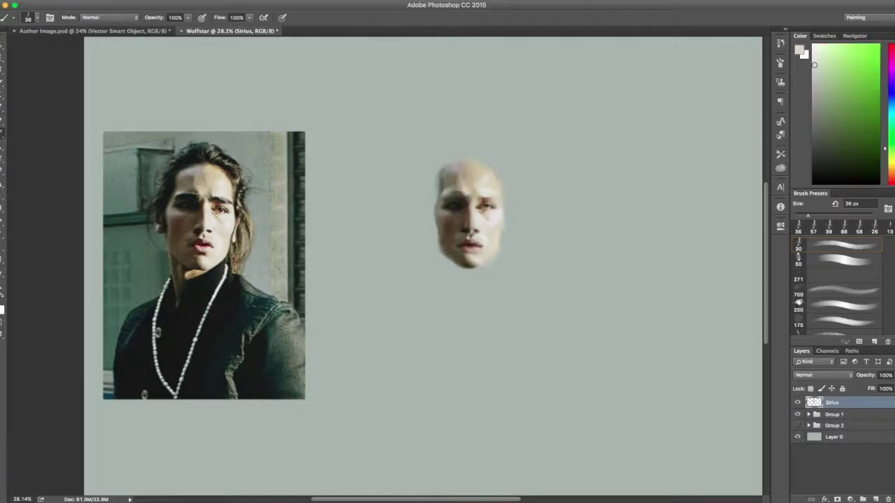
pyautogui.keyDown('alt'); pyautogui.click(233, 231); pyautogui.keyUp('alt')
pyautogui.press('[')
pyautogui.scroll(2, 386, 266)
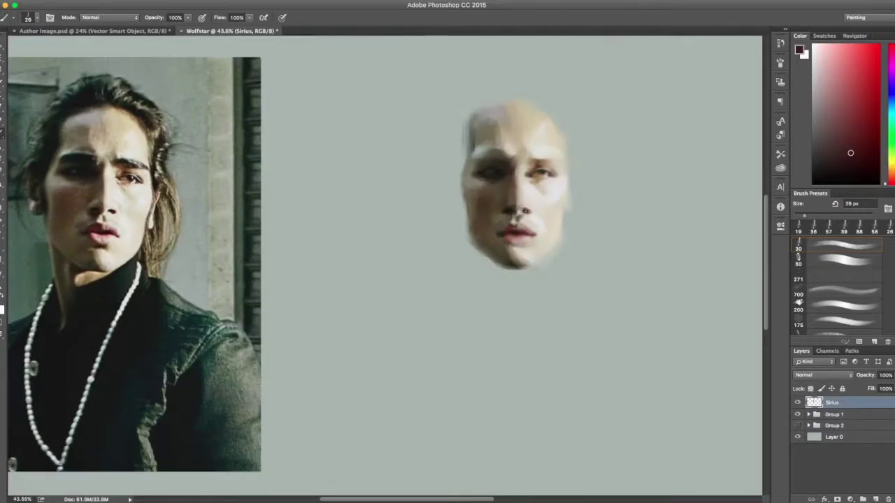
# Step: Sample pale, tan, dark reddish-brown and orange-brown tones from the reference photo with a smaller brush
pyautogui.keyDown('alt'); pyautogui.click(117, 207); pyautogui.keyUp('alt')
pyautogui.keyDown('alt'); pyautogui.click(521, 203); pyautogui.keyUp('alt')
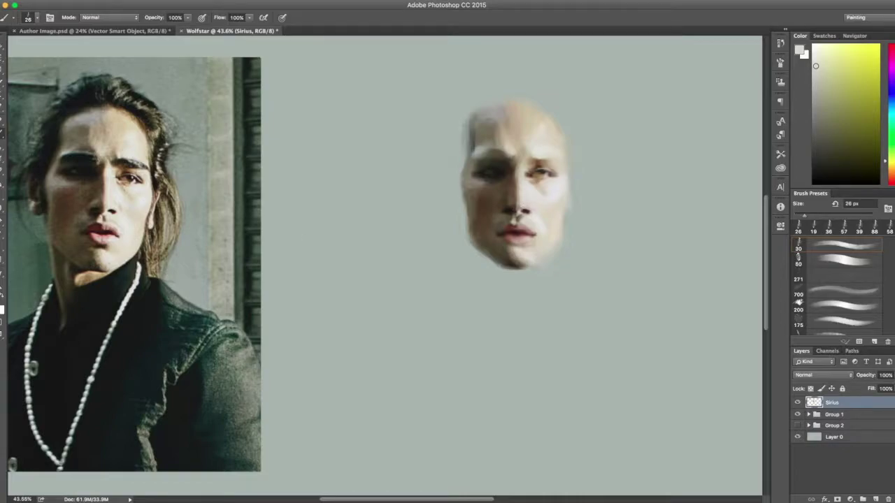
pyautogui.keyDown('alt'); pyautogui.click(99, 246); pyautogui.keyUp('alt')
pyautogui.press('[')
pyautogui.keyDown('alt'); pyautogui.click(137, 171); pyautogui.keyUp('alt')
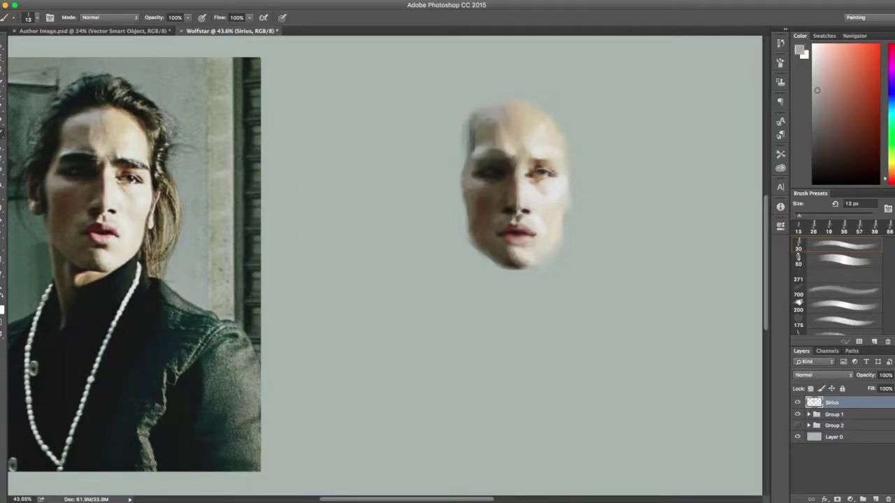
pyautogui.keyDown('alt'); pyautogui.click(548, 170); pyautogui.keyUp('alt')
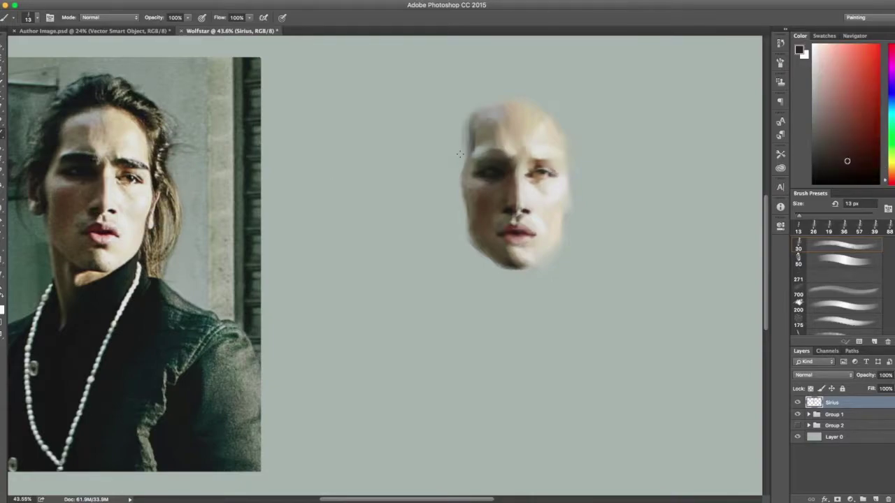
pyautogui.keyDown('alt'); pyautogui.click(541, 190); pyautogui.keyUp('alt')
pyautogui.keyDown('alt'); pyautogui.click(542, 189); pyautogui.keyUp('alt')
pyautogui.keyDown('alt'); pyautogui.click(517, 140); pyautogui.keyUp('alt')
pyautogui.keyDown('alt'); pyautogui.click(489, 172); pyautogui.keyUp('alt')
# Step: Paint a dark eyebrow above the right eye with a 22 px textured brush
pyautogui.keyDown('alt'); pyautogui.click(509, 266); pyautogui.keyUp('alt')
pyautogui.press('.')
pyautogui.keyDown('alt'); pyautogui.click(530, 161); pyautogui.keyUp('alt')
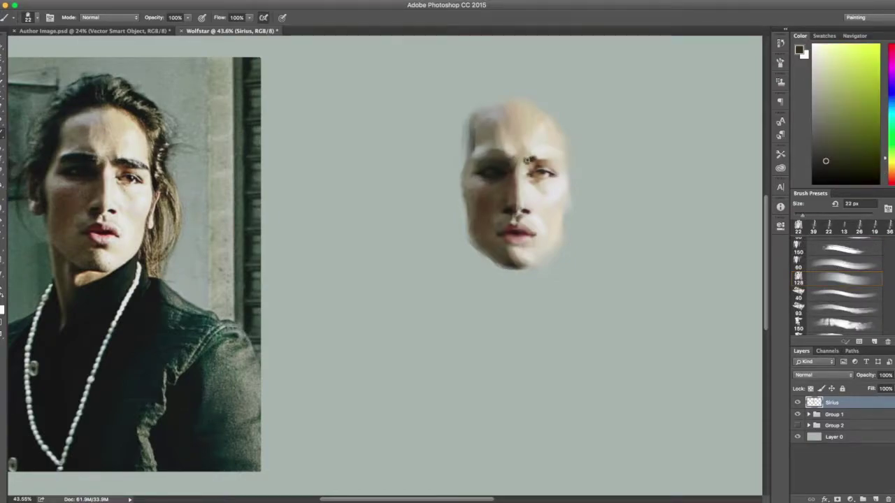
pyautogui.keyDown('alt'); pyautogui.click(533, 160); pyautogui.keyUp('alt')
pyautogui.keyDown('alt'); pyautogui.click(108, 151); pyautogui.keyUp('alt')
pyautogui.keyDown('alt'); pyautogui.click(133, 166); pyautogui.keyUp('alt')
pyautogui.moveTo(540, 161); pyautogui.dragTo(563, 157)
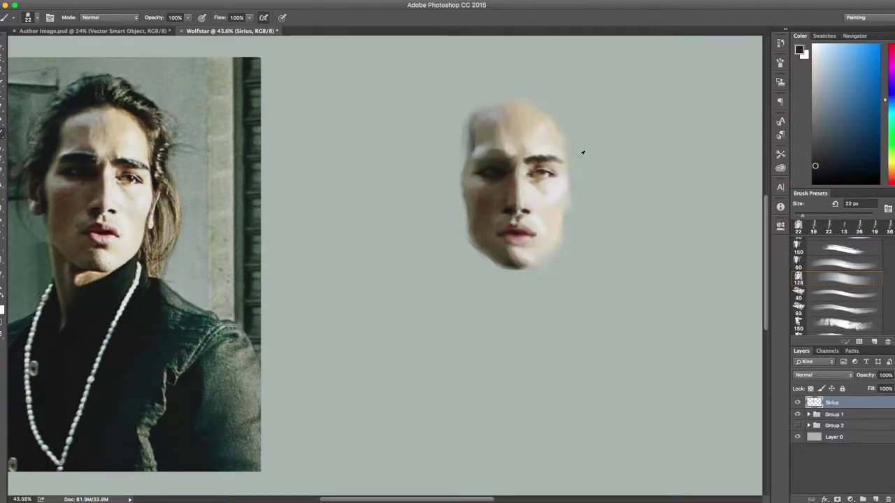
# Step: Sample pale beige tones and switch to a 20 px bristle brush, dismissing the notification panel
pyautogui.keyDown('alt'); pyautogui.click(531, 126); pyautogui.keyUp('alt')
pyautogui.keyDown('alt'); pyautogui.click(521, 175); pyautogui.keyUp('alt')
pyautogui.keyDown('alt'); pyautogui.click(543, 139); pyautogui.keyUp('alt')
pyautogui.keyDown('alt'); pyautogui.click(532, 168); pyautogui.keyUp('alt')
pyautogui.keyDown('alt'); pyautogui.click(517, 119); pyautogui.keyUp('alt')
pyautogui.click(840, 308)
pyautogui.keyDown('alt'); pyautogui.click(124, 160); pyautogui.keyUp('alt')
pyautogui.keyDown('alt'); pyautogui.click(144, 158); pyautogui.keyUp('alt')
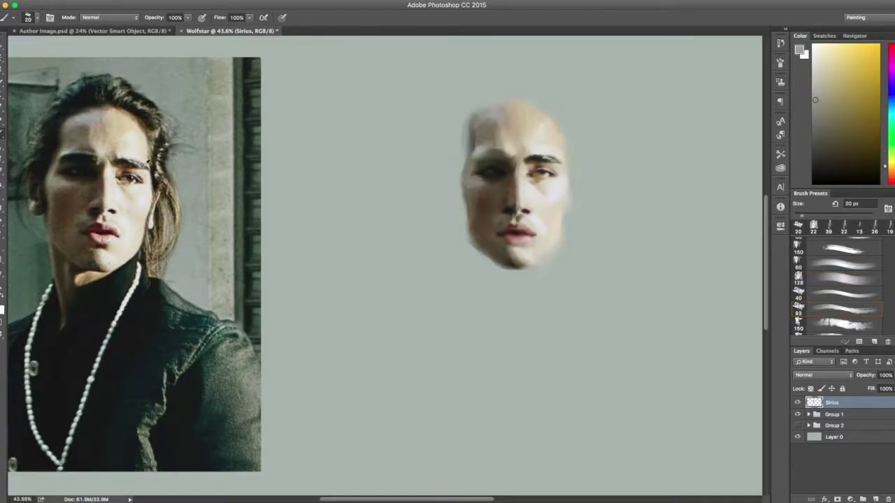
pyautogui.keyDown('alt'); pyautogui.click(112, 162); pyautogui.keyUp('alt')
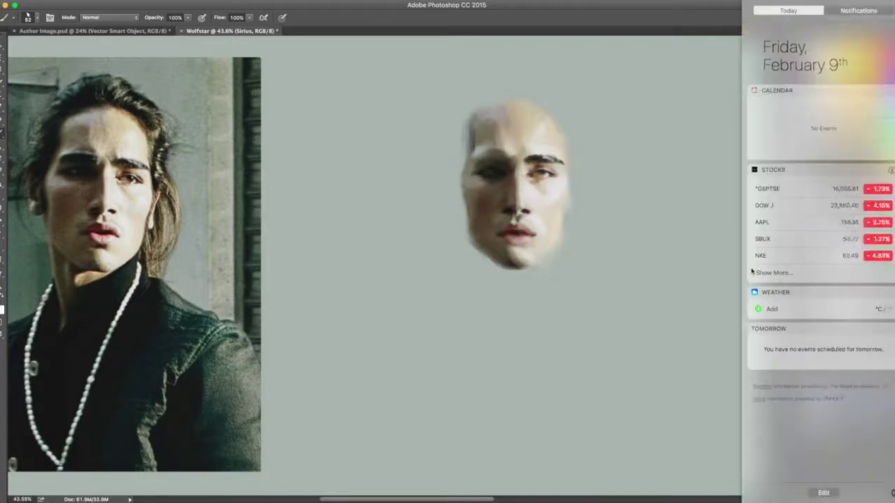
pyautogui.click(799, 225)
# Step: Dab brown from the photo's eye onto the painted eye with a 13 px brush
pyautogui.press('[')
pyautogui.keyDown('alt'); pyautogui.click(118, 180); pyautogui.keyUp('alt')
pyautogui.click(533, 176)
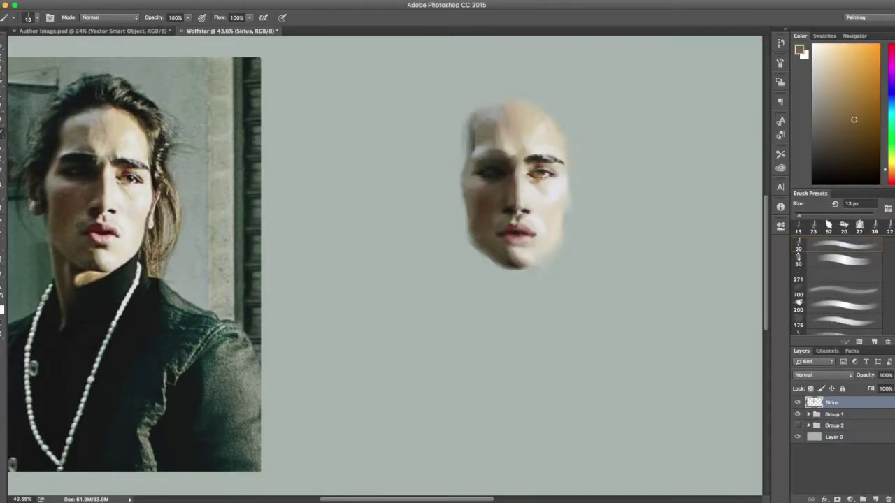
pyautogui.keyDown('alt'); pyautogui.click(130, 178); pyautogui.keyUp('alt')
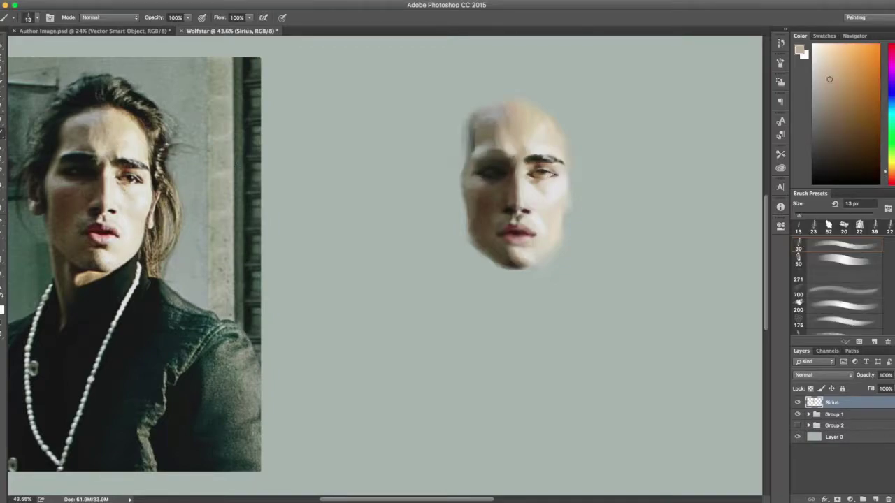
# Step: Sample light grey, warm brown, pale cream and dark eye browns with a 24 px brush
pyautogui.keyDown('alt'); pyautogui.click(564, 177); pyautogui.keyUp('alt')
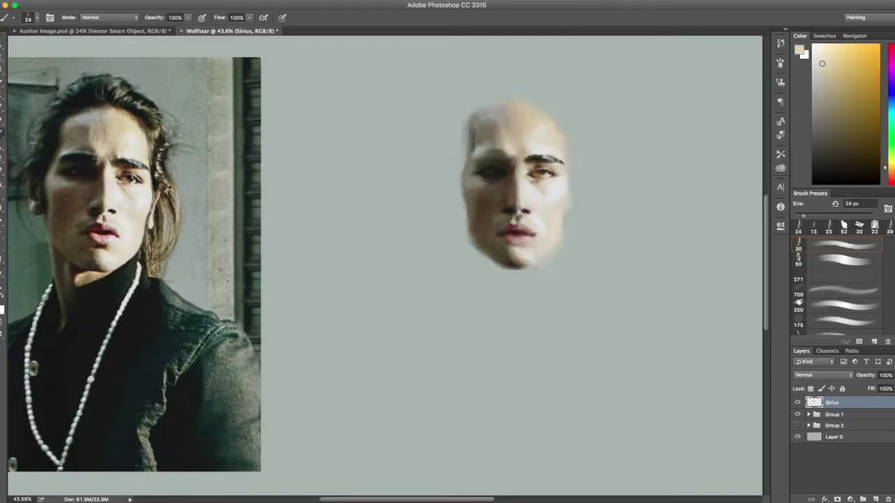
pyautogui.keyDown('alt'); pyautogui.click(140, 185); pyautogui.keyUp('alt')
pyautogui.keyDown('alt'); pyautogui.click(146, 168); pyautogui.keyUp('alt')
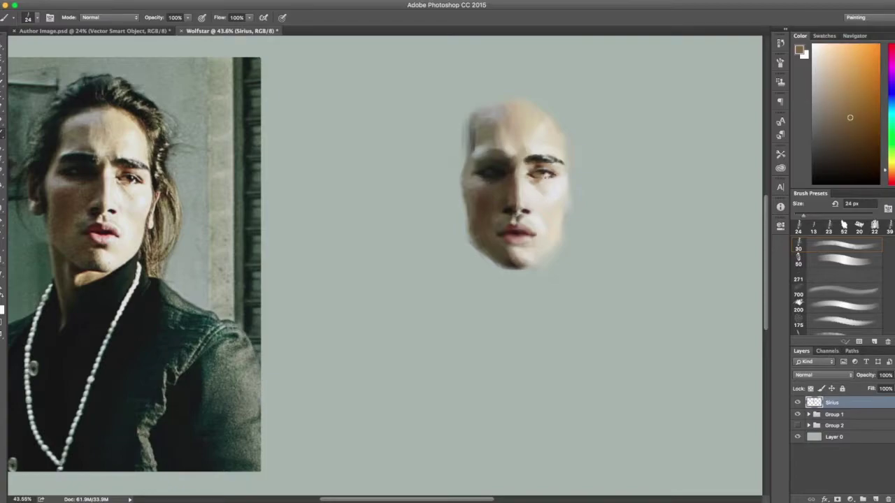
pyautogui.keyDown('alt'); pyautogui.click(134, 182); pyautogui.keyUp('alt')
pyautogui.keyDown('alt'); pyautogui.click(115, 180); pyautogui.keyUp('alt')
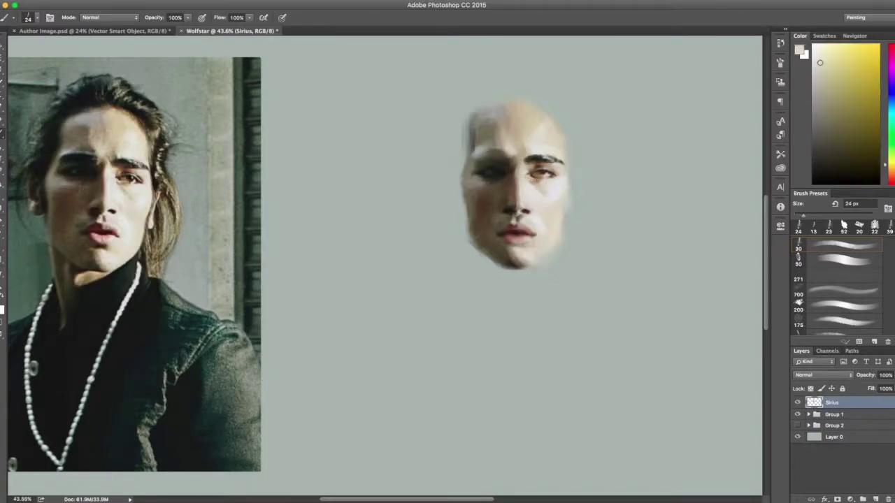
pyautogui.keyDown('alt'); pyautogui.click(117, 172); pyautogui.keyUp('alt')
pyautogui.keyDown('alt'); pyautogui.click(144, 168); pyautogui.keyUp('alt')
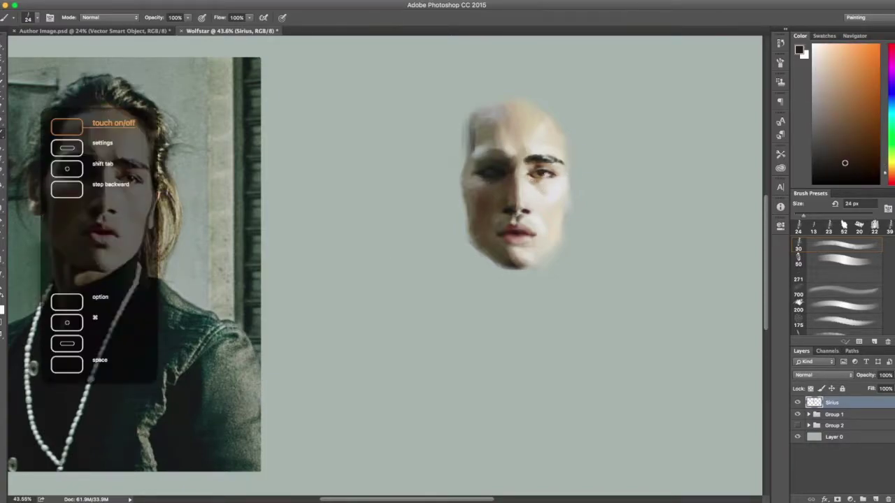
pyautogui.scroll(-3, 850, 296)
# Step: Sample reddish and dark brown eye tones, light skin and the grey-green background with a 12 px brush
pyautogui.click(798, 325)
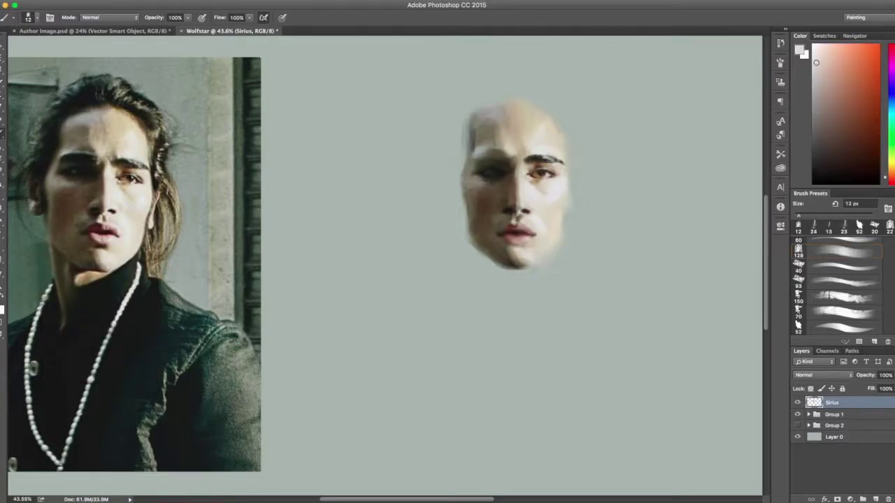
pyautogui.press('x')
pyautogui.keyDown('alt'); pyautogui.click(126, 175); pyautogui.keyUp('alt')
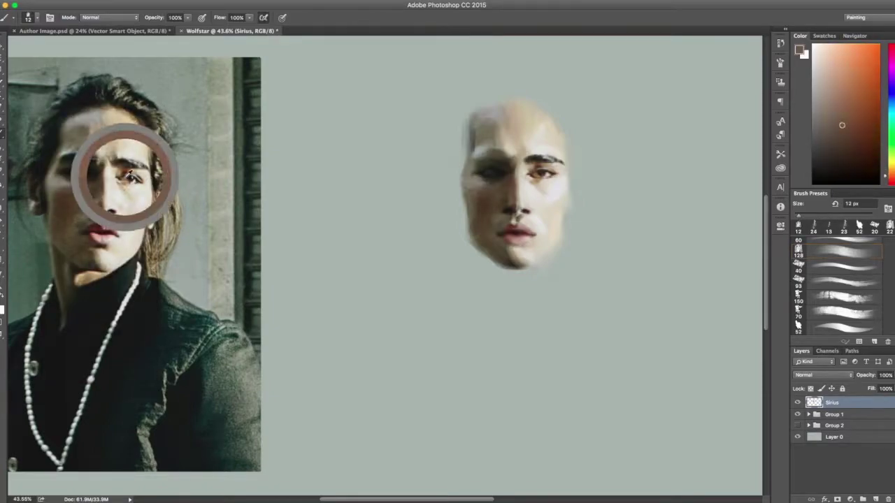
pyautogui.keyDown('alt'); pyautogui.click(140, 177); pyautogui.keyUp('alt')
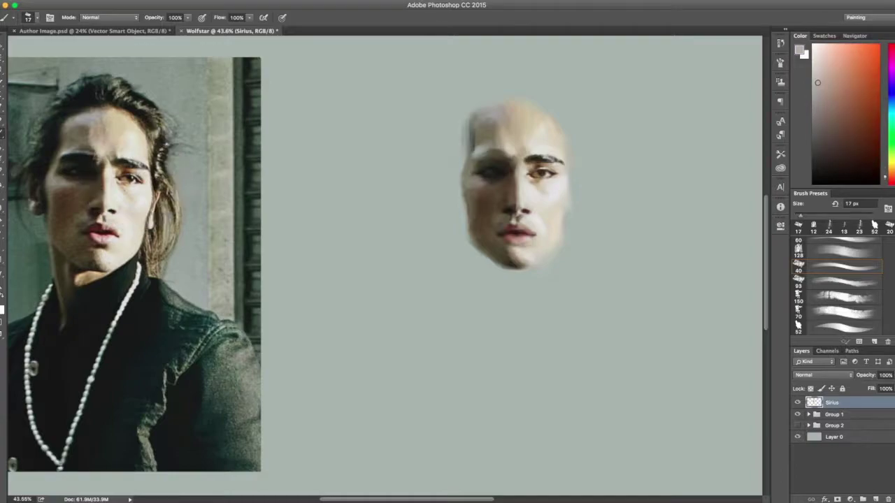
pyautogui.scroll(3, 840, 266)
pyautogui.keyDown('alt'); pyautogui.click(100, 246); pyautogui.keyUp('alt')
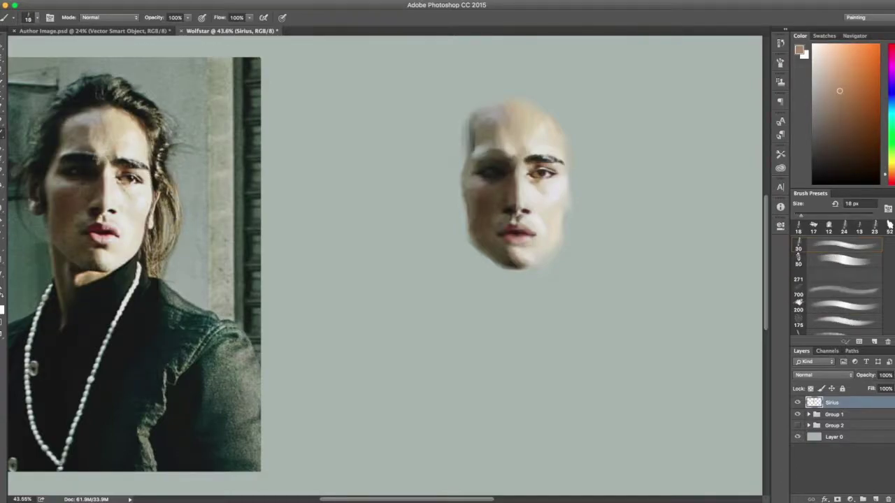
pyautogui.keyDown('alt'); pyautogui.click(610, 198); pyautogui.keyUp('alt')
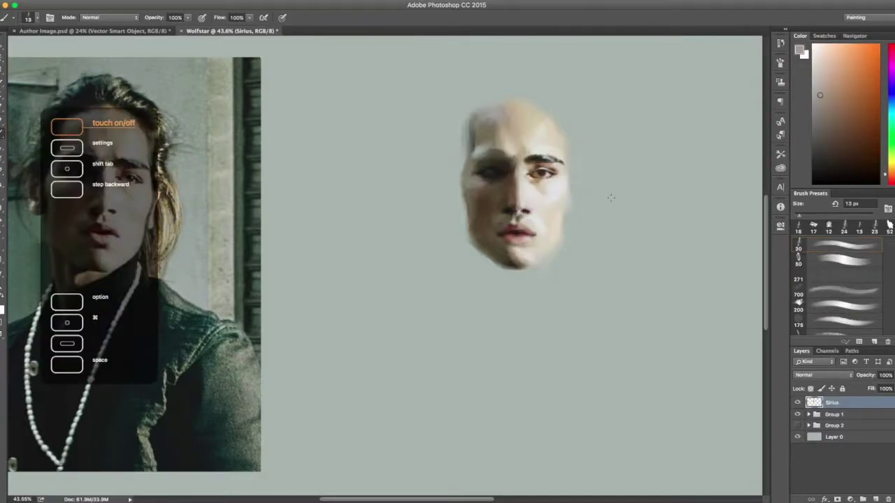
# Step: Work the eye area with light beige, warm orange-brown, pinkish grey and light skin tones
pyautogui.click(827, 59)
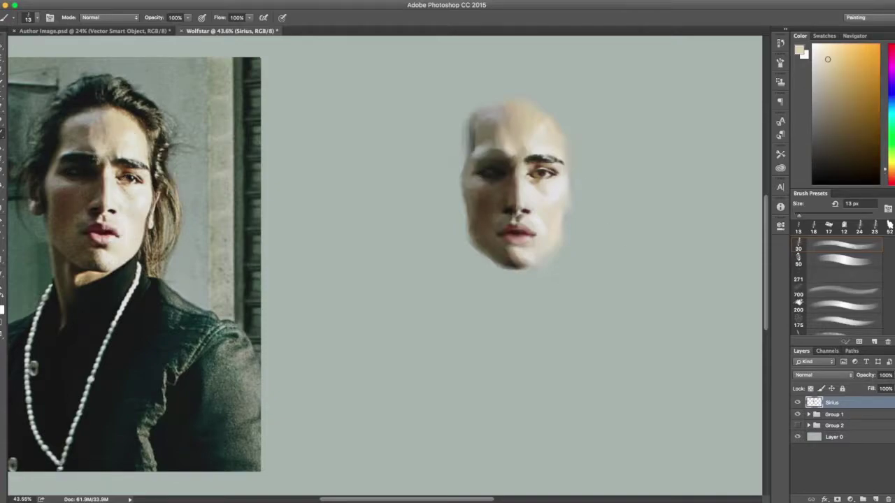
pyautogui.keyDown('alt'); pyautogui.click(126, 178); pyautogui.keyUp('alt')
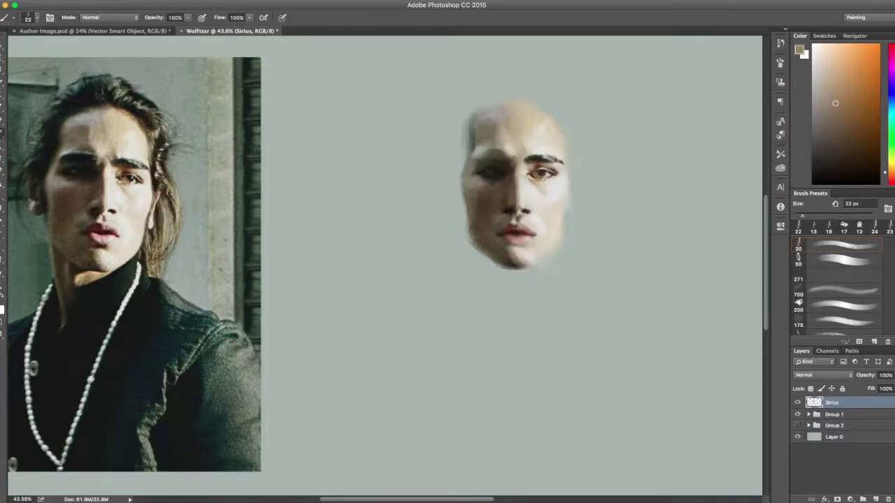
pyautogui.keyDown('alt'); pyautogui.click(137, 177); pyautogui.keyUp('alt')
pyautogui.keyDown('alt'); pyautogui.click(547, 174); pyautogui.keyUp('alt')
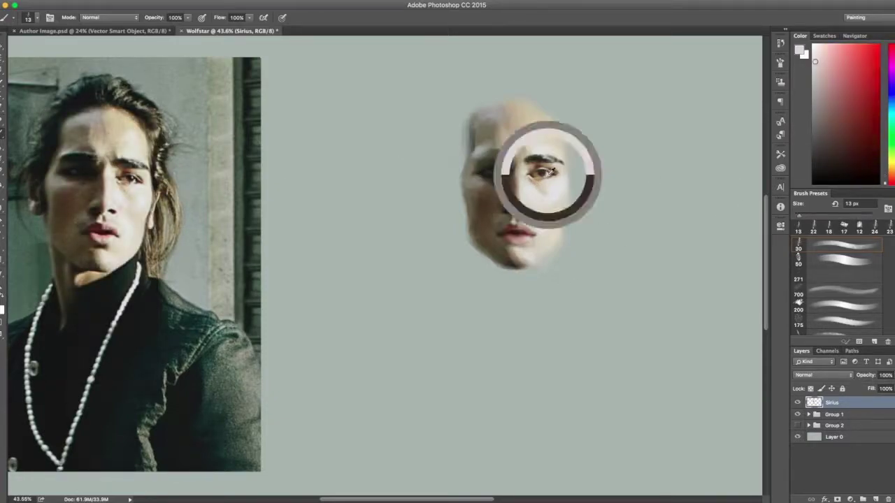
pyautogui.keyDown('alt'); pyautogui.click(122, 171); pyautogui.keyUp('alt')
pyautogui.keyDown('alt'); pyautogui.click(122, 172); pyautogui.keyUp('alt')
pyautogui.keyDown('alt'); pyautogui.click(126, 172); pyautogui.keyUp('alt')
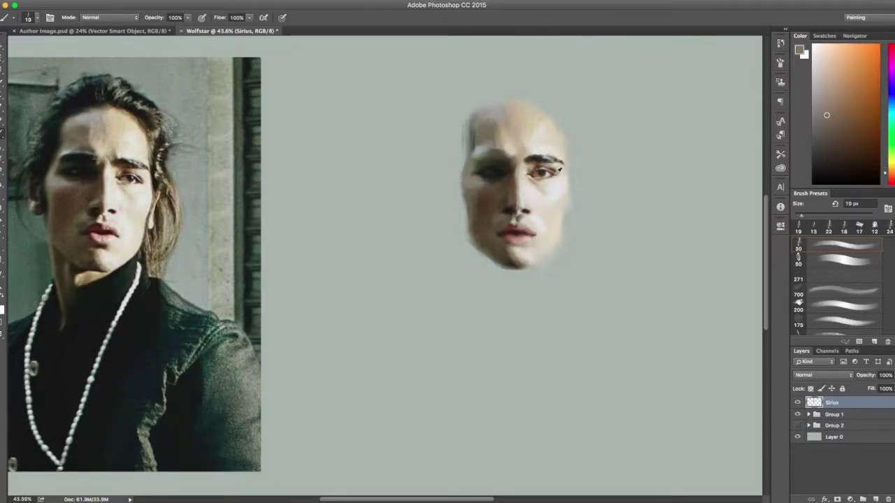
pyautogui.keyDown('alt'); pyautogui.click(549, 176); pyautogui.keyUp('alt')
pyautogui.keyDown('alt'); pyautogui.click(138, 183); pyautogui.keyUp('alt')
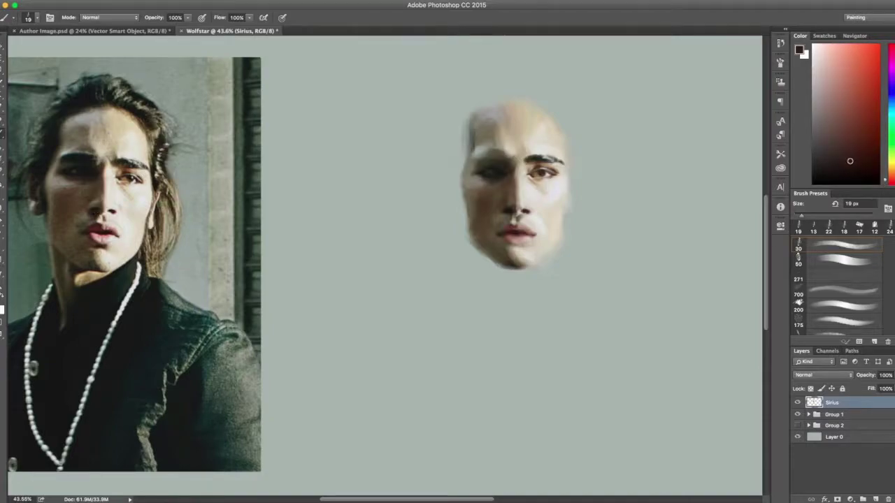
# Step: Shift the paint colour's hue from cyan to a blue tone for the iris
pyautogui.click(885, 112)
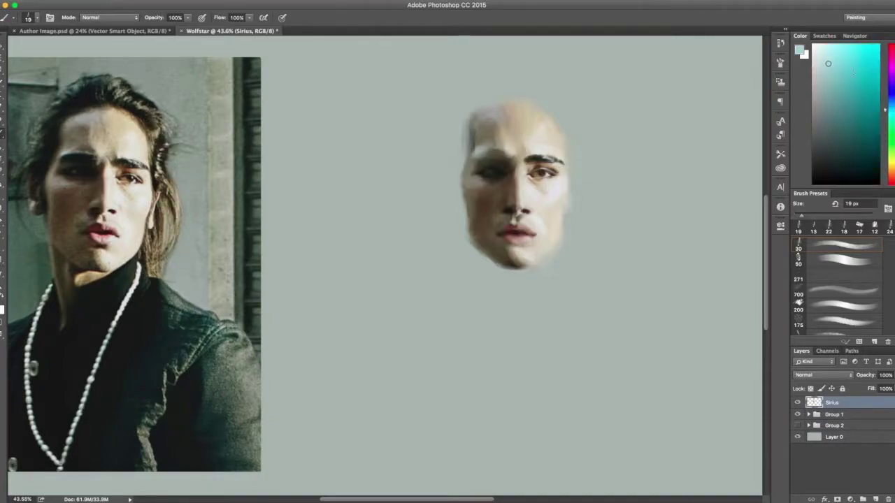
pyautogui.click(885, 101)
pyautogui.click(831, 143)
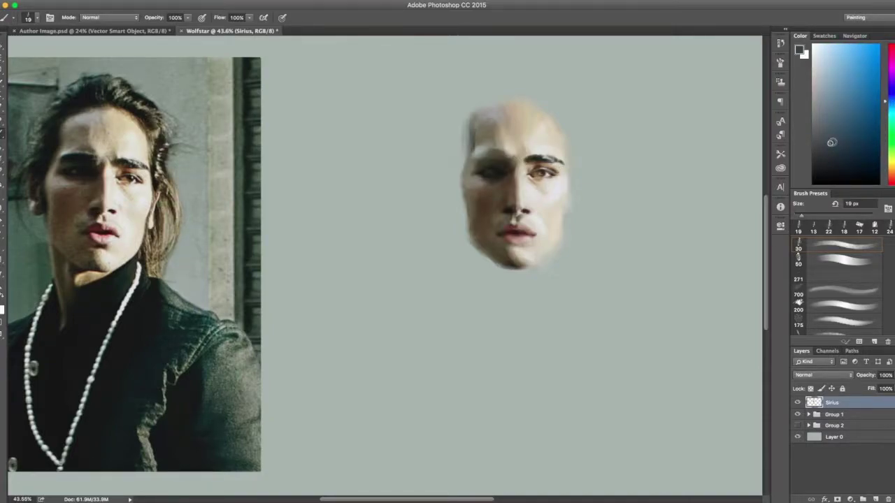
pyautogui.scroll(2, 388, 262)
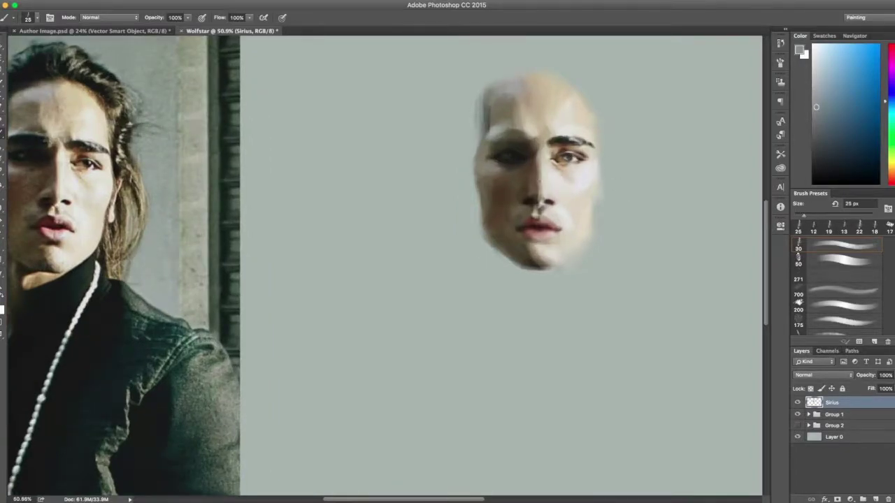
# Step: Sample the dark brown eye colour, change brush preset and pick a light grey colour
pyautogui.keyDown('alt'); pyautogui.click(568, 155); pyautogui.keyUp('alt')
pyautogui.keyDown('alt'); pyautogui.click(570, 158); pyautogui.keyUp('alt')
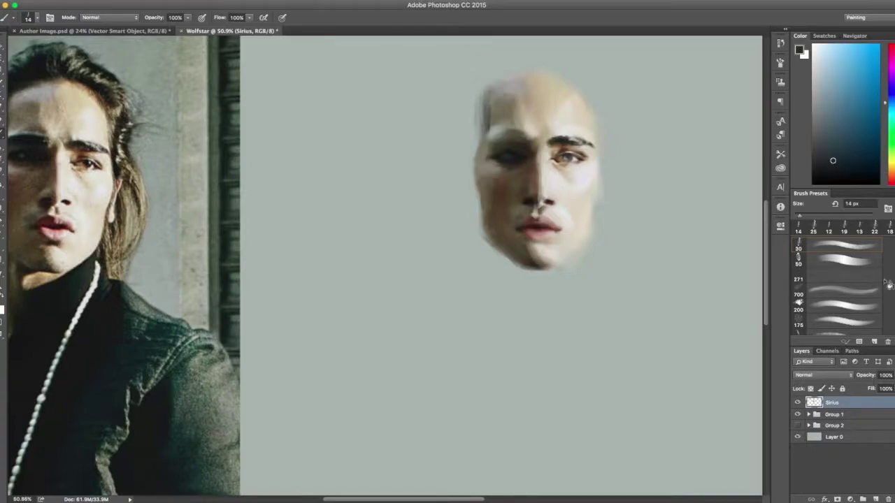
pyautogui.scroll(-3, 839, 293)
pyautogui.click(798, 324)
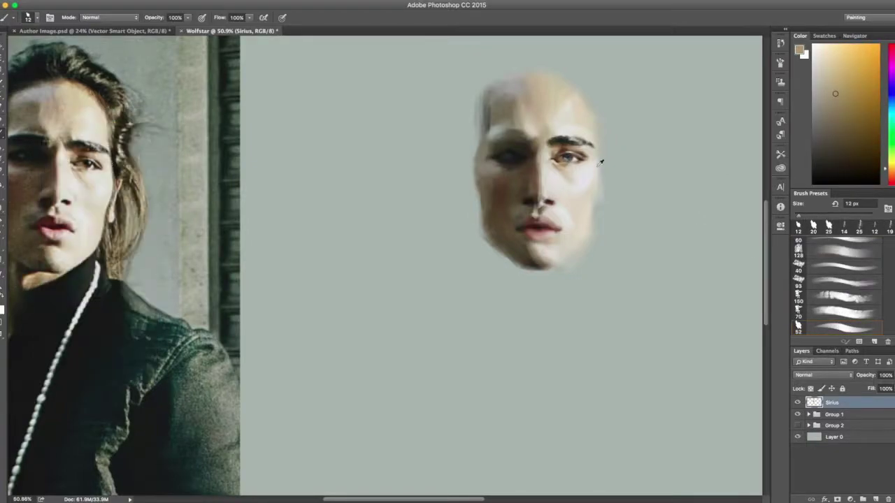
pyautogui.keyDown('alt'); pyautogui.click(581, 158); pyautogui.keyUp('alt')
pyautogui.scroll(-3, 555, 182)
pyautogui.scroll(3, 605, 133)
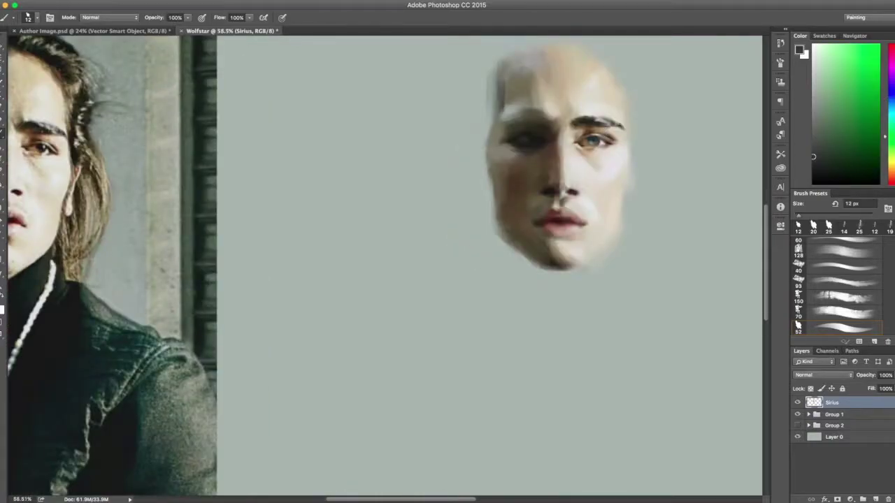
pyautogui.scroll(-4, 606, 128)
pyautogui.scroll(3, 197, 273)
# Step: Resample skin, orange-brown and dark hair tones from the photo for the cheeks
pyautogui.keyDown('alt'); pyautogui.click(545, 175); pyautogui.keyUp('alt')
pyautogui.keyDown('alt'); pyautogui.click(161, 172); pyautogui.keyUp('alt')
pyautogui.scroll(2, 431, 186)
pyautogui.scroll(-3, 432, 186)
pyautogui.keyDown('alt'); pyautogui.click(60, 260); pyautogui.keyUp('alt')
pyautogui.hscroll(-3, 60, 259)
pyautogui.keyDown('alt'); pyautogui.click(140, 244); pyautogui.keyUp('alt')
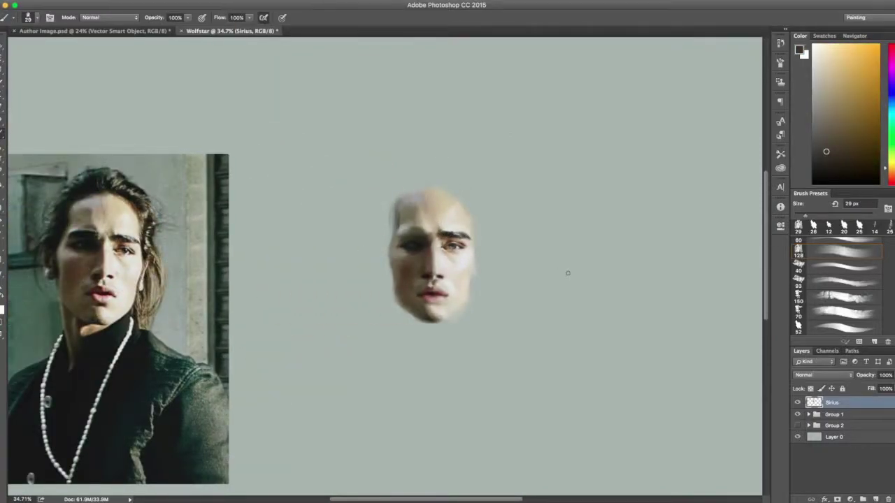
# Step: Flip the painted face horizontally to check it, then flip it back
pyautogui.scroll(5, 568, 273)
pyautogui.scroll(-4, 614, 335)
pyautogui.click(91, 2)
pyautogui.click(237, 476)
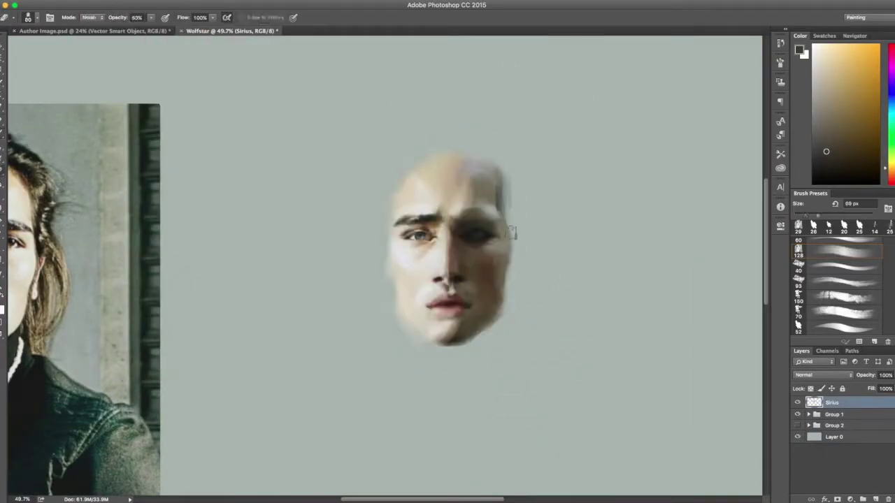
pyautogui.keyDown('alt'); pyautogui.click(393, 238); pyautogui.keyUp('alt')
pyautogui.click(98, 2)
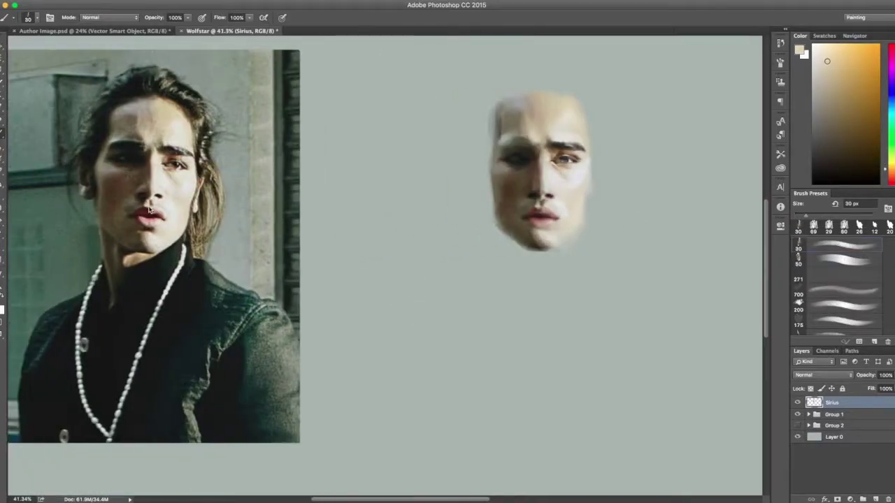
# Step: Refine the lips and nostrils with pinkish, dark red, medium red and near-black tones
pyautogui.keyDown('alt'); pyautogui.click(149, 208); pyautogui.keyUp('alt')
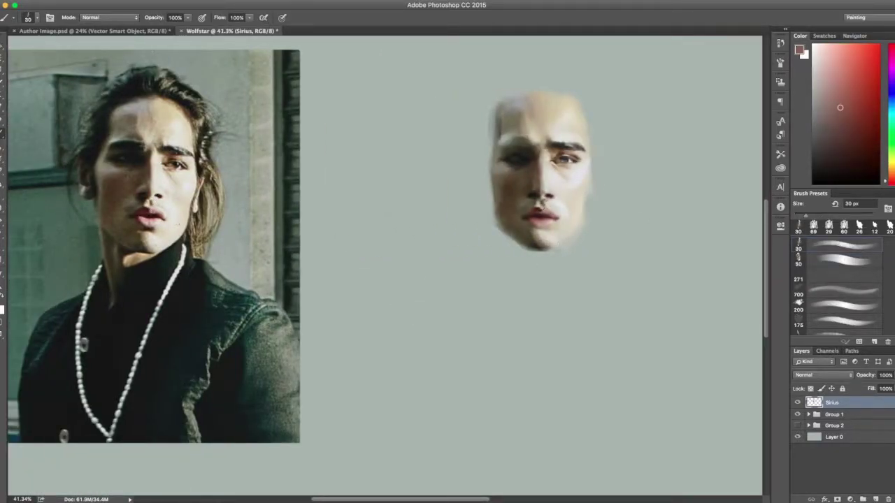
pyautogui.keyDown('alt'); pyautogui.click(193, 213); pyautogui.keyUp('alt')
pyautogui.keyDown('alt'); pyautogui.click(546, 215); pyautogui.keyUp('alt')
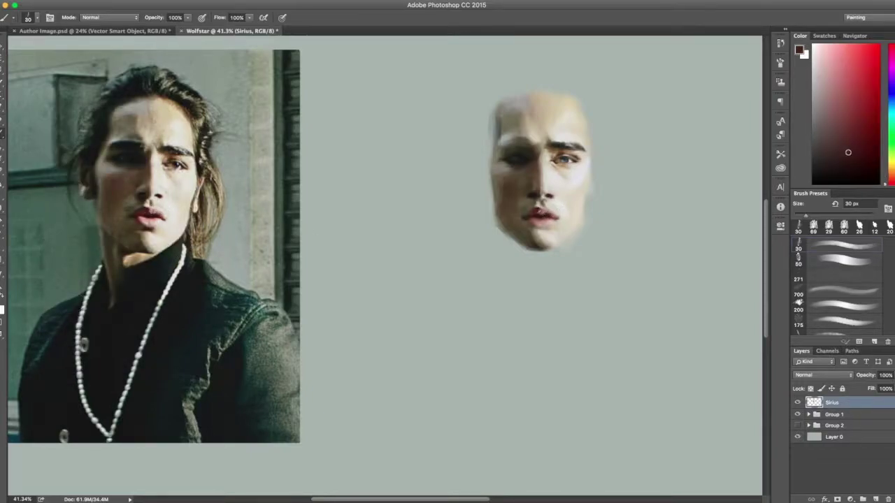
pyautogui.keyDown('alt'); pyautogui.click(547, 193); pyautogui.keyUp('alt')
pyautogui.keyDown('alt'); pyautogui.click(158, 212); pyautogui.keyUp('alt')
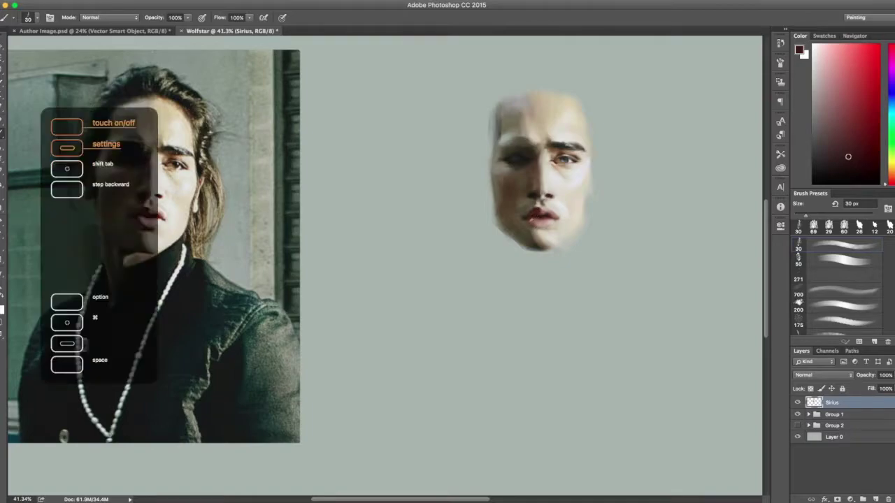
pyautogui.keyDown('alt'); pyautogui.click(198, 213); pyautogui.keyUp('alt')
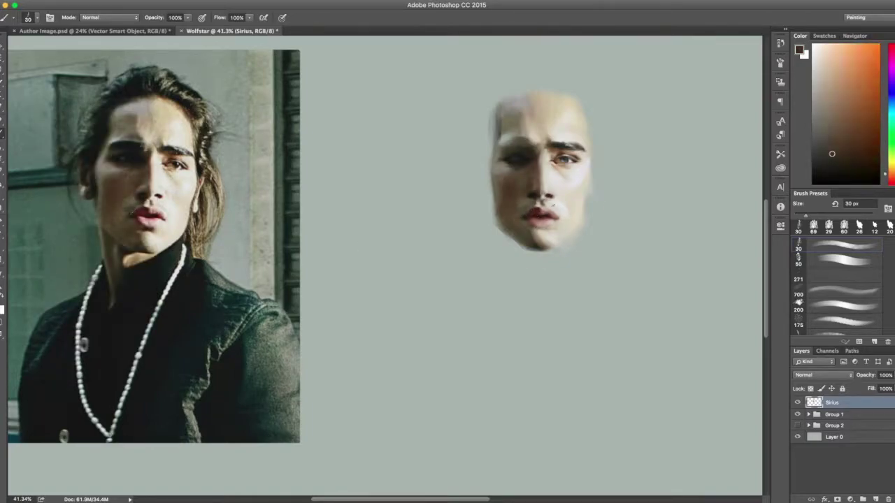
pyautogui.keyDown('alt'); pyautogui.click(151, 214); pyautogui.keyUp('alt')
pyautogui.keyDown('alt'); pyautogui.click(530, 220); pyautogui.keyUp('alt')
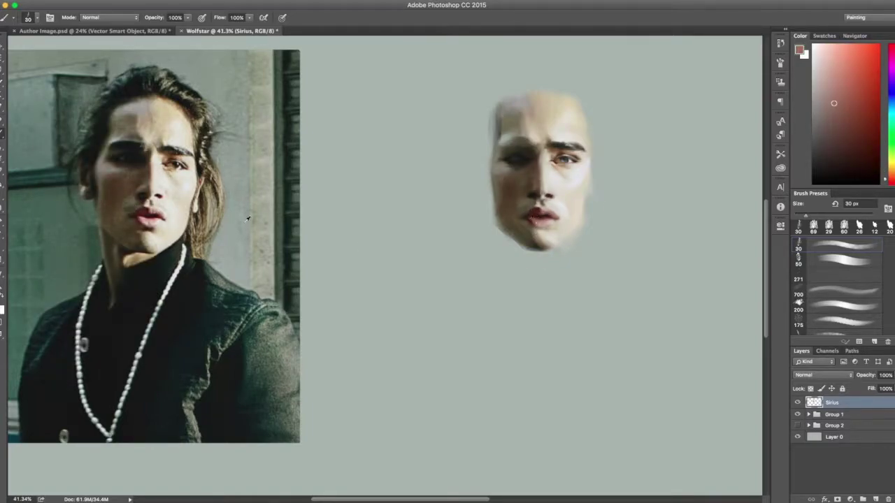
pyautogui.keyDown('alt'); pyautogui.click(536, 231); pyautogui.keyUp('alt')
# Step: Sample chin and cheek tones, then erase a little of the face's left edge
pyautogui.scroll(2, 591, 250)
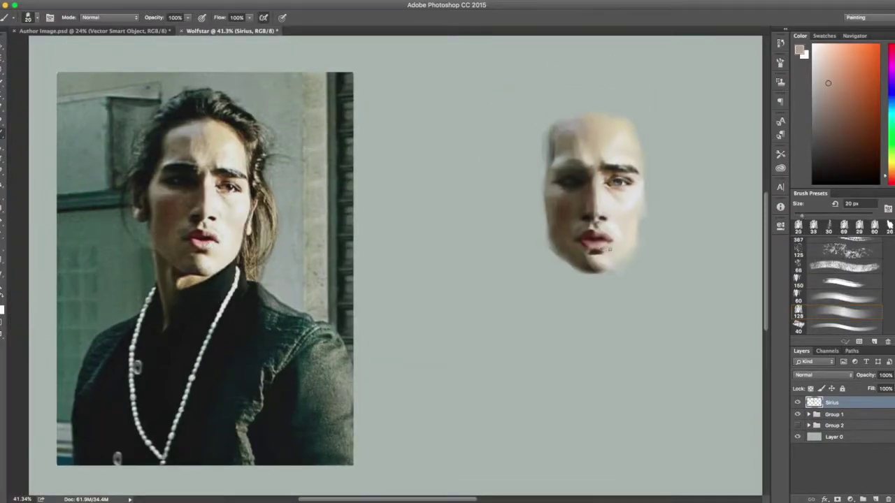
pyautogui.keyDown('alt'); pyautogui.click(193, 253); pyautogui.keyUp('alt')
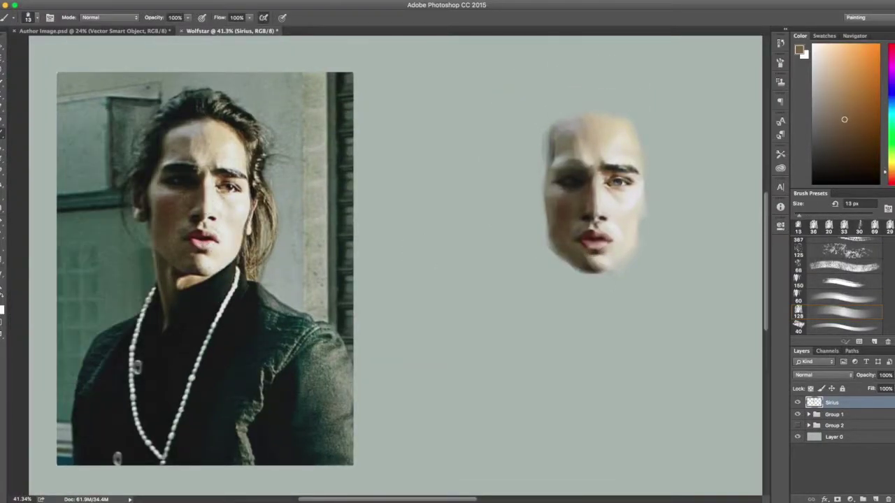
pyautogui.press('.')
pyautogui.keyDown('alt'); pyautogui.click(556, 243); pyautogui.keyUp('alt')
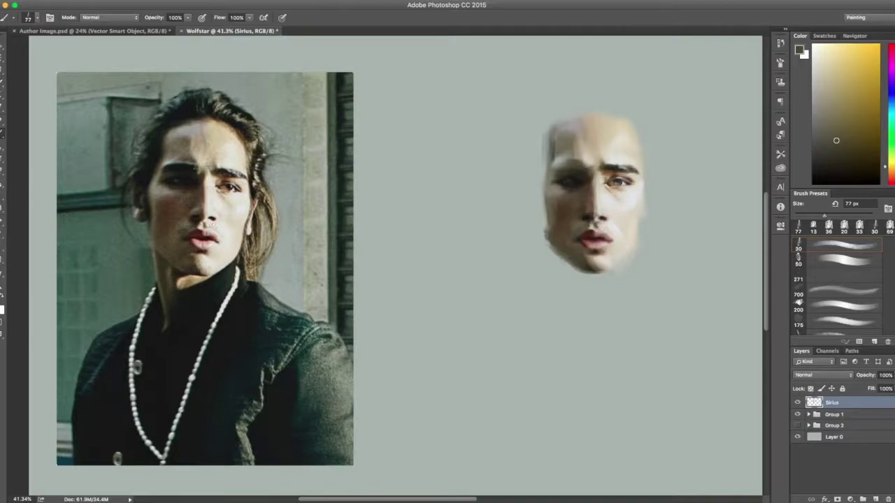
pyautogui.press('.')
pyautogui.keyDown('alt'); pyautogui.click(157, 215); pyautogui.keyUp('alt')
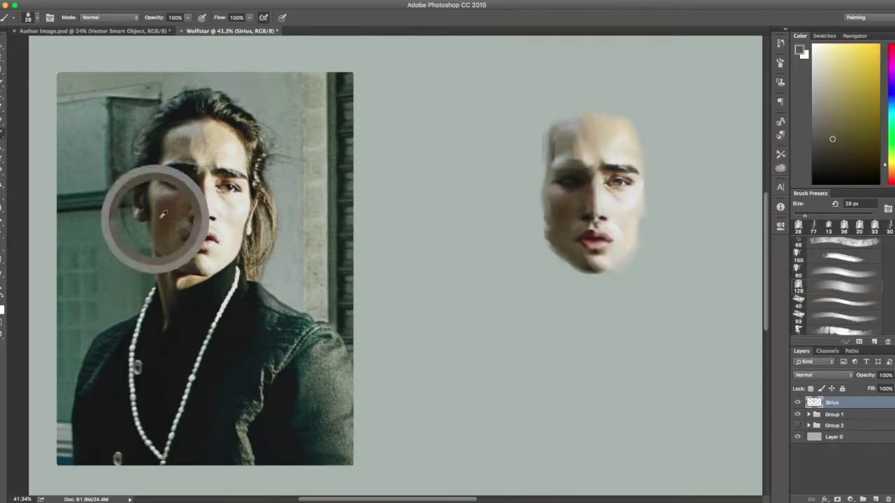
pyautogui.press('e')
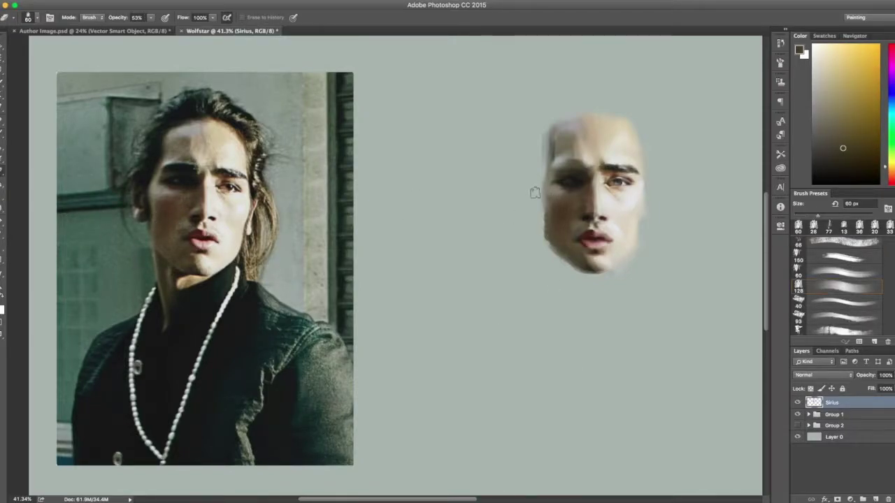
pyautogui.keyDown('alt'); pyautogui.click(542, 233); pyautogui.keyUp('alt')
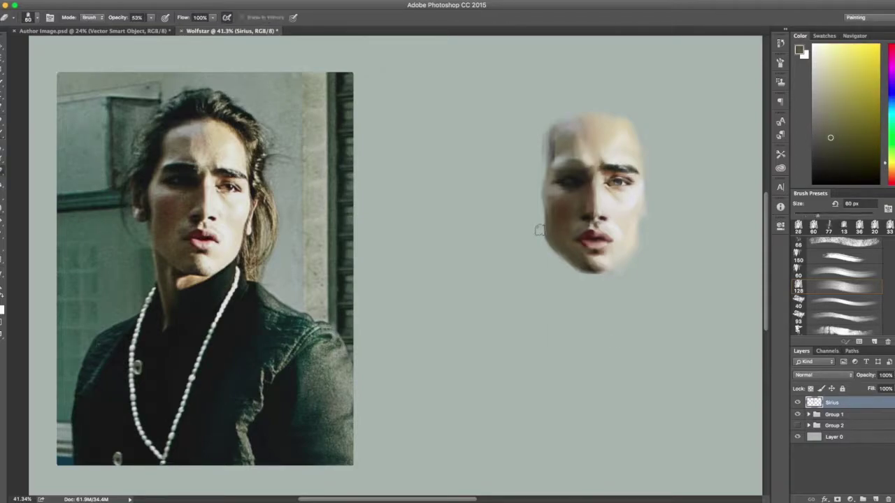
pyautogui.press('b')
# Step: Blend the cheek with sampled cheek, shadow and orange-brown skin tones
pyautogui.keyDown('alt'); pyautogui.click(162, 256); pyautogui.keyUp('alt')
pyautogui.keyDown('alt'); pyautogui.click(246, 212); pyautogui.keyUp('alt')
pyautogui.keyDown('alt'); pyautogui.click(200, 219); pyautogui.keyUp('alt')
pyautogui.keyDown('alt'); pyautogui.click(601, 222); pyautogui.keyUp('alt')
pyautogui.keyDown('alt'); pyautogui.click(189, 222); pyautogui.keyUp('alt')
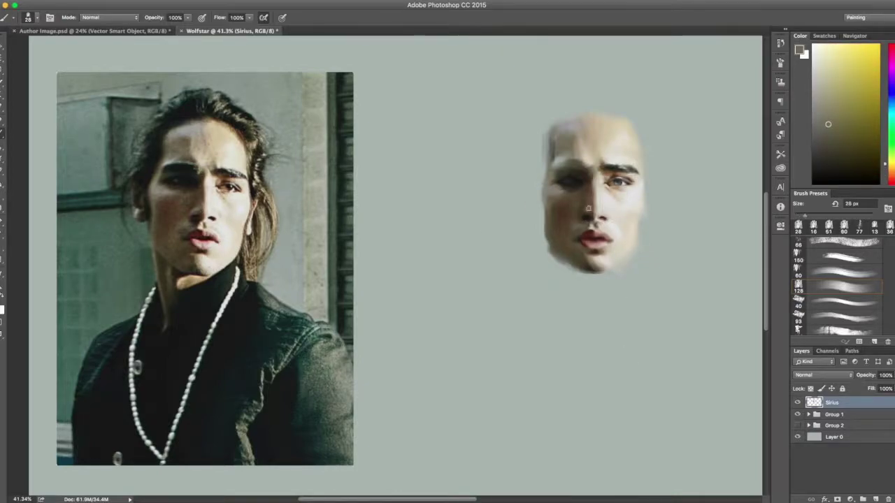
pyautogui.keyDown('alt'); pyautogui.click(584, 208); pyautogui.keyUp('alt')
# Step: Paint a dark hair strand along the face's left edge using near-black and hair tones
pyautogui.keyDown('alt'); pyautogui.click(174, 167); pyautogui.keyUp('alt')
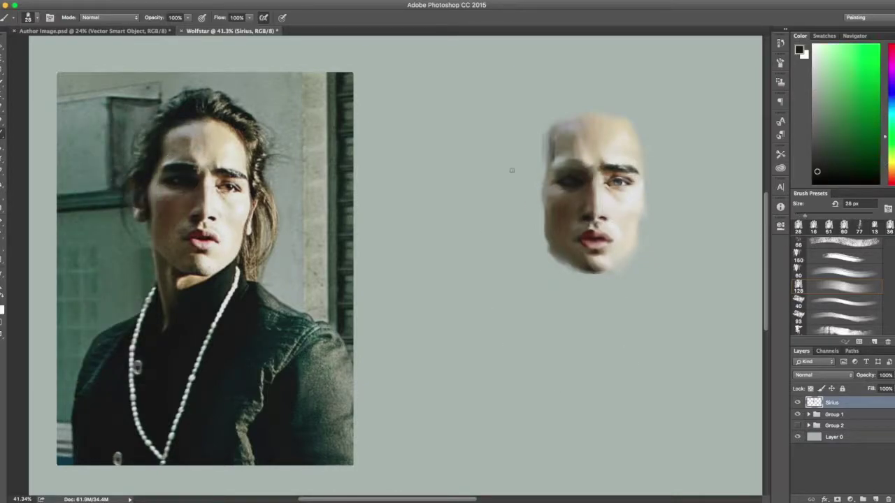
pyautogui.keyDown('alt'); pyautogui.click(193, 159); pyautogui.keyUp('alt')
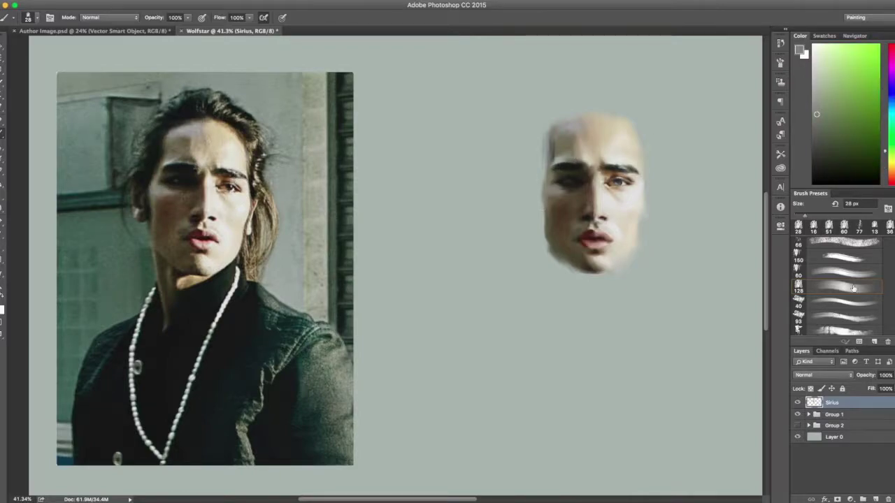
pyautogui.press(']')
pyautogui.keyDown('alt'); pyautogui.click(196, 167); pyautogui.keyUp('alt')
pyautogui.keyDown('alt'); pyautogui.click(583, 165); pyautogui.keyUp('alt')
pyautogui.keyDown('alt'); pyautogui.click(560, 163); pyautogui.keyUp('alt')
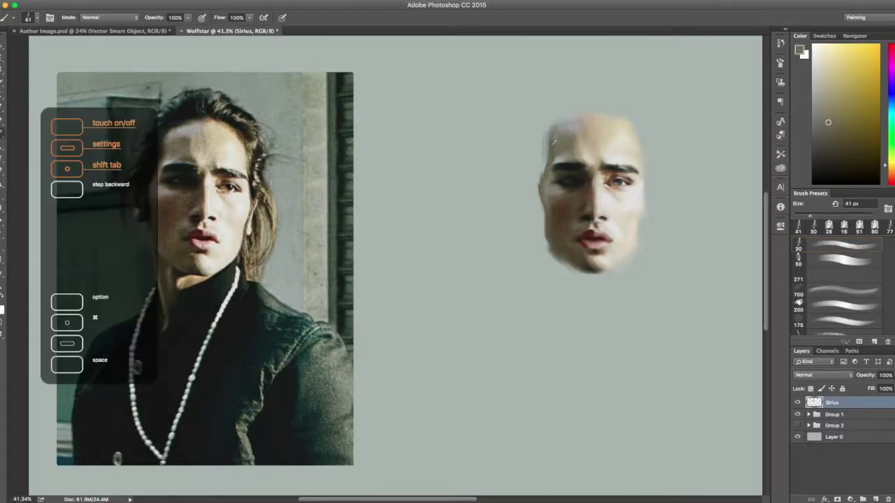
pyautogui.keyDown('alt'); pyautogui.click(546, 156); pyautogui.keyUp('alt')
pyautogui.moveTo(548, 150); pyautogui.dragTo(535, 199)
# Step: Clean up the hair strand by toggling Eraser and Brush, sampling a light skin tone
pyautogui.keyDown('alt'); pyautogui.click(536, 199); pyautogui.keyUp('alt')
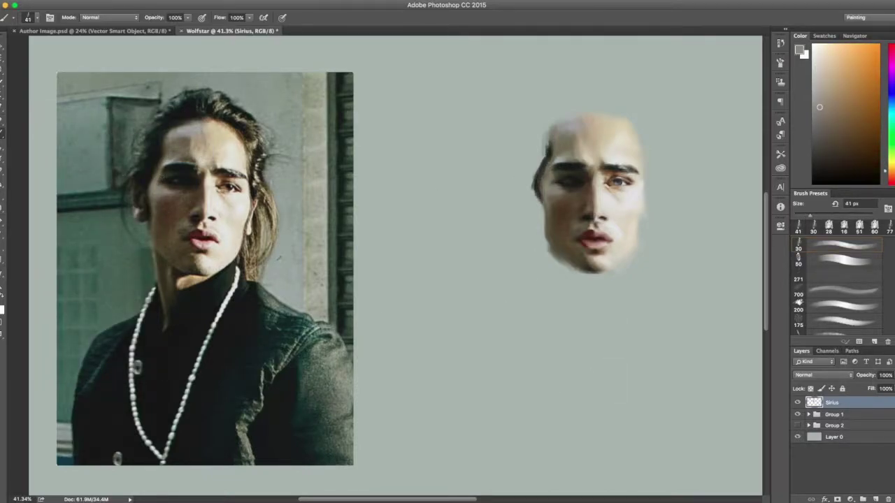
pyautogui.scroll(-2, 545, 209)
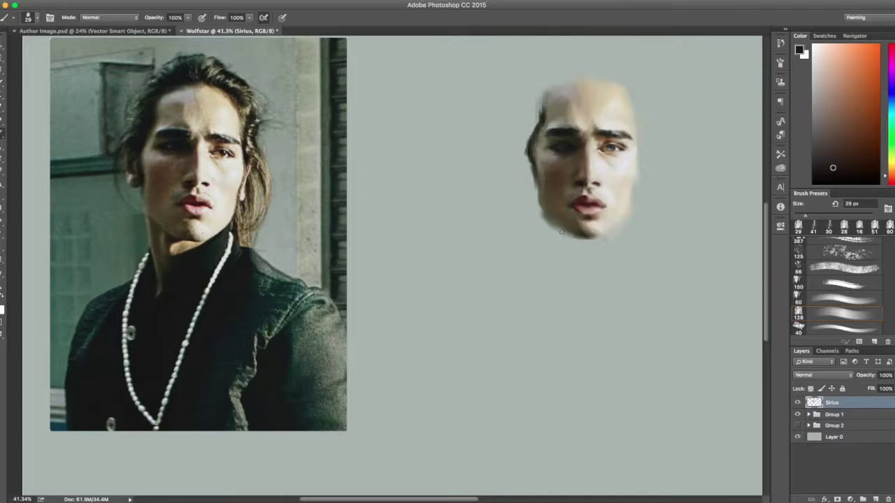
pyautogui.press('e')
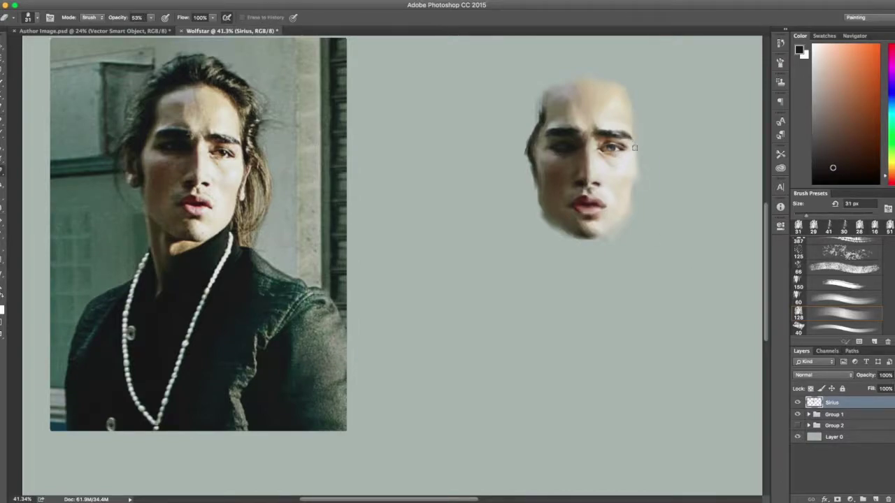
pyautogui.press('b')
pyautogui.keyDown('alt'); pyautogui.click(633, 164); pyautogui.keyUp('alt')
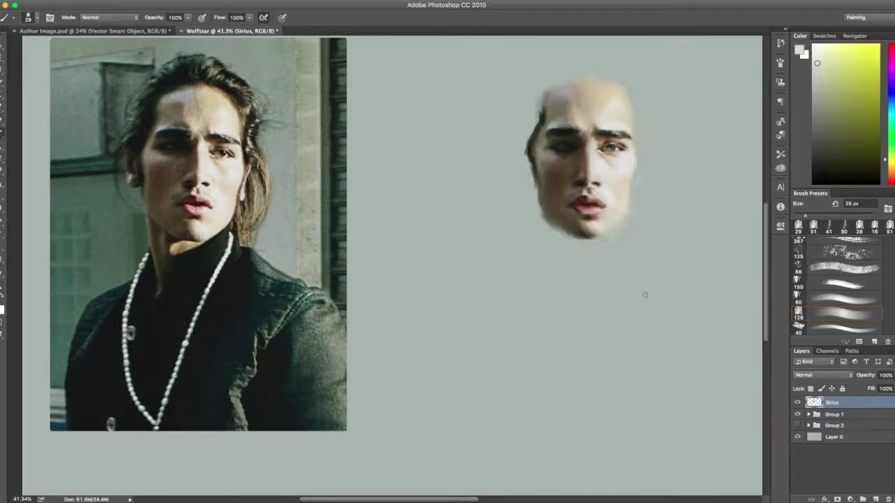
pyautogui.press('e')
pyautogui.press('b')
# Step: Darken the chin and jaw shading with reddish-brown, skin and dark teal tones
pyautogui.keyDown('alt'); pyautogui.click(620, 219); pyautogui.keyUp('alt')
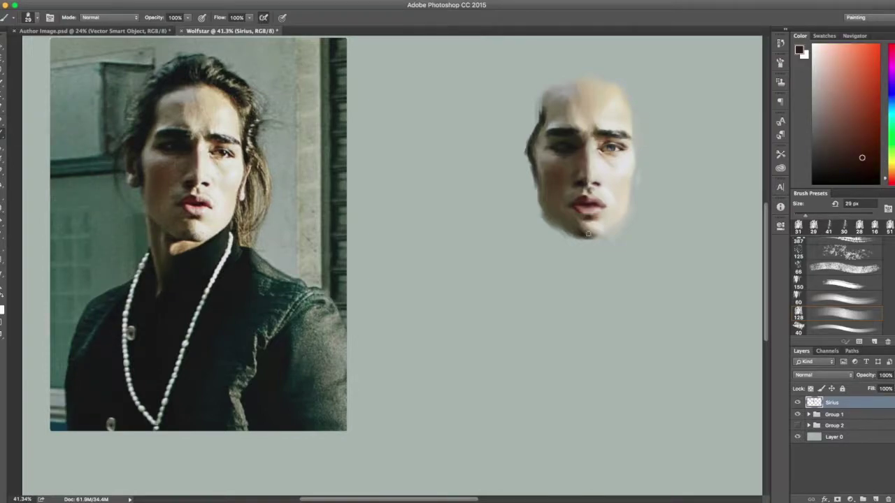
pyautogui.keyDown('alt'); pyautogui.click(582, 236); pyautogui.keyUp('alt')
pyautogui.press('e')
pyautogui.moveTo(645, 346); pyautogui.dragTo(690, 399)
pyautogui.press('b')
pyautogui.keyDown('alt'); pyautogui.click(221, 194); pyautogui.keyUp('alt')
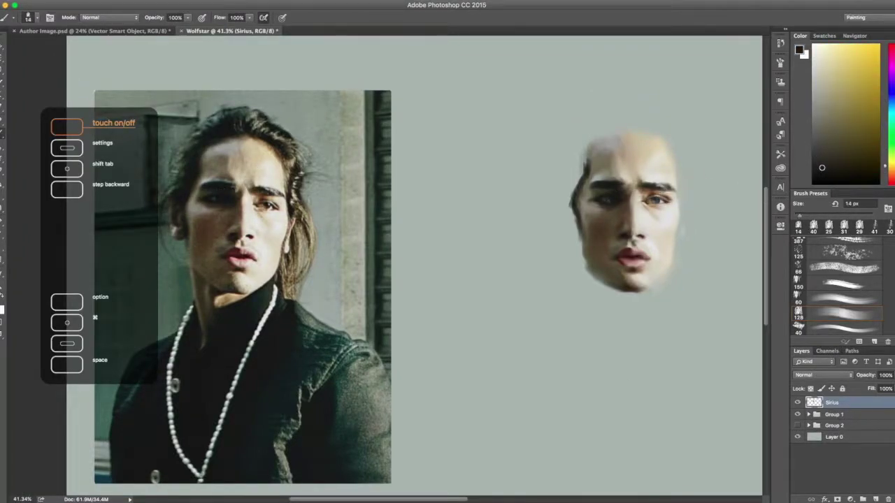
pyautogui.keyDown('alt'); pyautogui.click(638, 202); pyautogui.keyUp('alt')
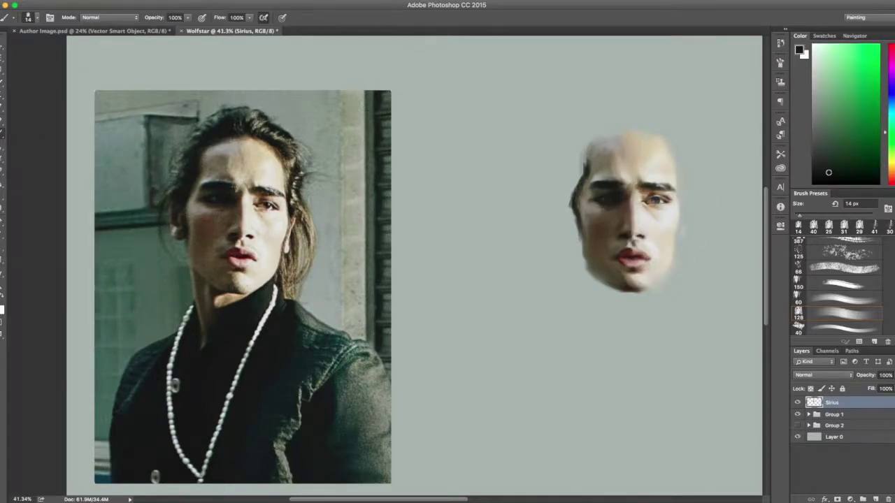
# Step: Sample a dark blue, enlarge the brush and darken the painted face's left eye
pyautogui.hscroll(3, 208, 266)
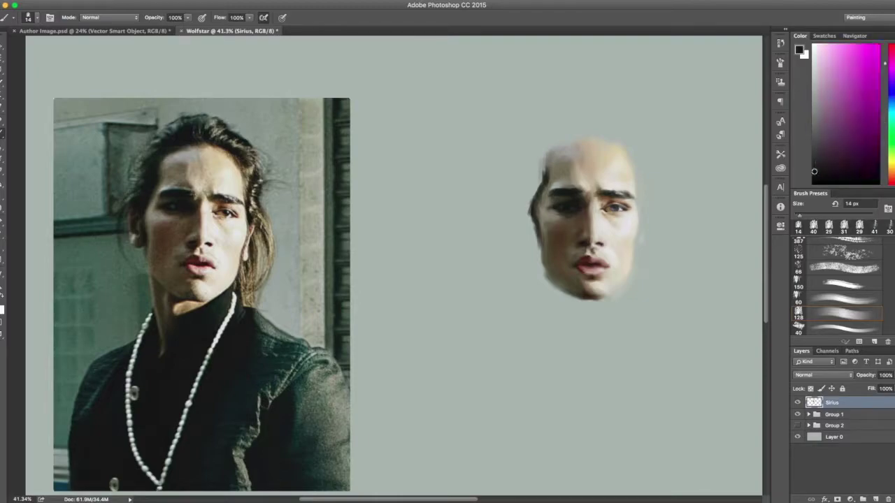
pyautogui.scroll(3, 581, 210)
pyautogui.scroll(2, 580, 211)
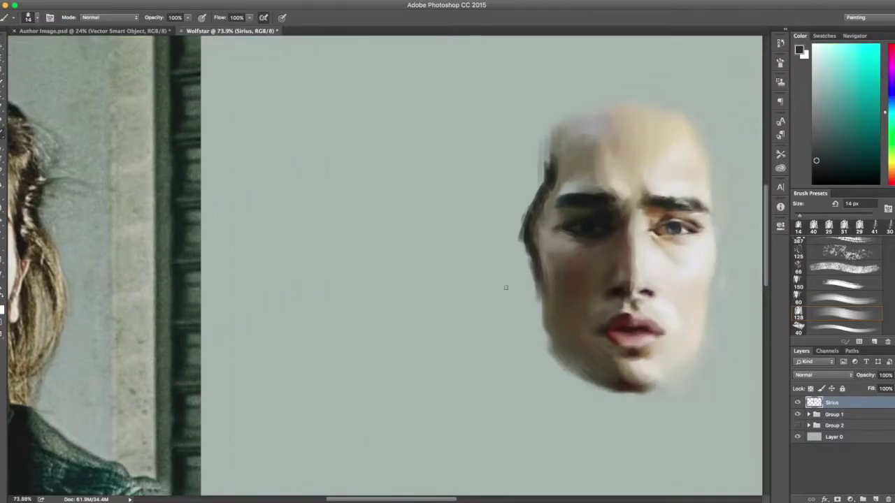
pyautogui.keyDown('alt'); pyautogui.click(575, 221); pyautogui.keyUp('alt')
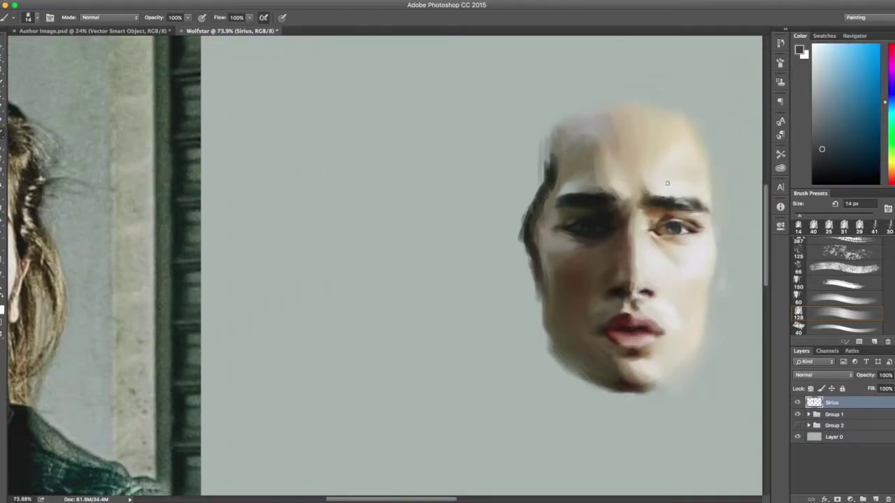
pyautogui.keyDown('alt'); pyautogui.click(572, 221); pyautogui.keyUp('alt')
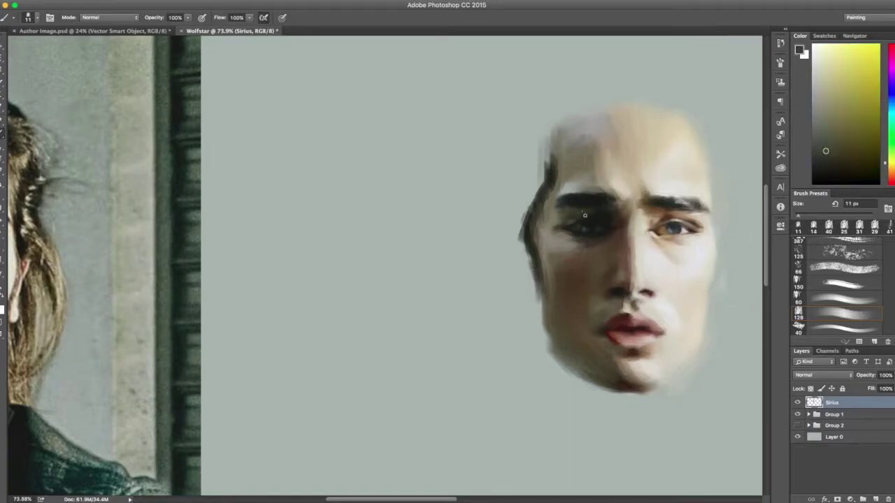
pyautogui.scroll(-2, 759, 301)
pyautogui.keyDown('alt'); pyautogui.click(174, 243); pyautogui.keyUp('alt')
pyautogui.click(801, 215)
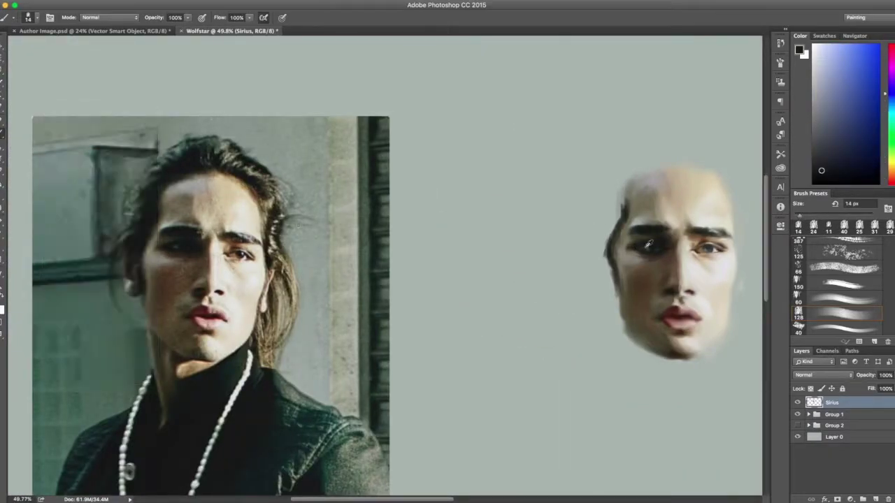
pyautogui.press(']')
pyautogui.press(']')
pyautogui.moveTo(654, 239); pyautogui.dragTo(623, 246)
# Step: Sample brown, light skin, blue-purple and orange-brown tones from the reference and painted face
pyautogui.keyDown('alt'); pyautogui.click(660, 244); pyautogui.keyUp('alt')
pyautogui.keyDown('alt'); pyautogui.click(305, 247); pyautogui.keyUp('alt')
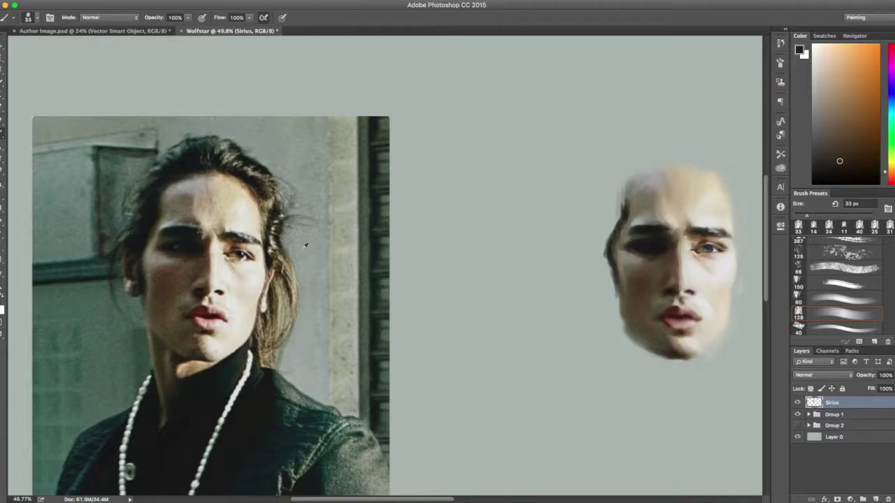
pyautogui.keyDown('alt'); pyautogui.click(191, 249); pyautogui.keyUp('alt')
pyautogui.keyDown('alt'); pyautogui.click(169, 255); pyautogui.keyUp('alt')
pyautogui.keyDown('alt'); pyautogui.click(664, 249); pyautogui.keyUp('alt')
pyautogui.keyDown('alt'); pyautogui.click(632, 242); pyautogui.keyUp('alt')
pyautogui.keyDown('alt'); pyautogui.click(688, 244); pyautogui.keyUp('alt')
pyautogui.keyDown('alt'); pyautogui.click(637, 250); pyautogui.keyUp('alt')
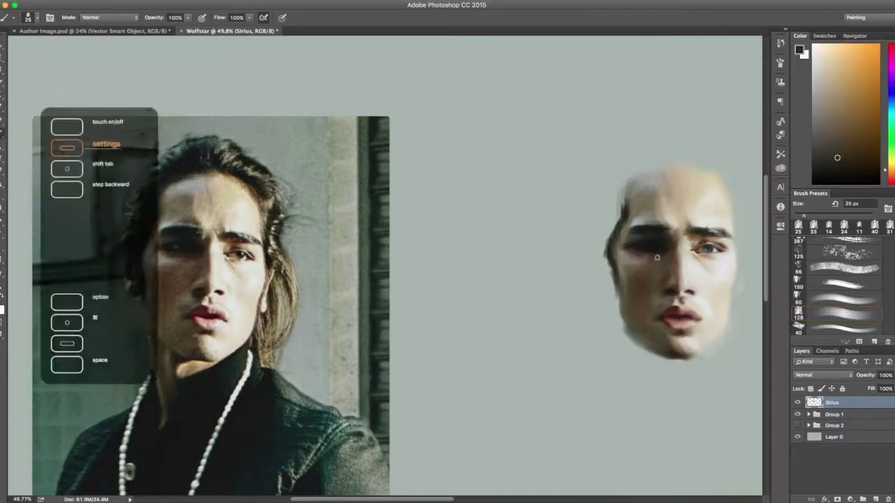
pyautogui.keyDown('alt'); pyautogui.click(162, 241); pyautogui.keyUp('alt')
pyautogui.keyDown('alt'); pyautogui.click(632, 246); pyautogui.keyUp('alt')
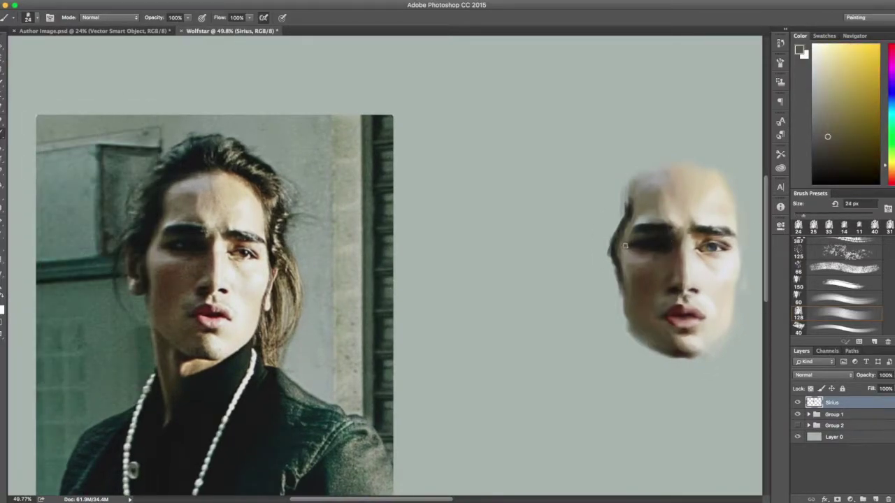
pyautogui.keyDown('alt'); pyautogui.click(641, 250); pyautogui.keyUp('alt')
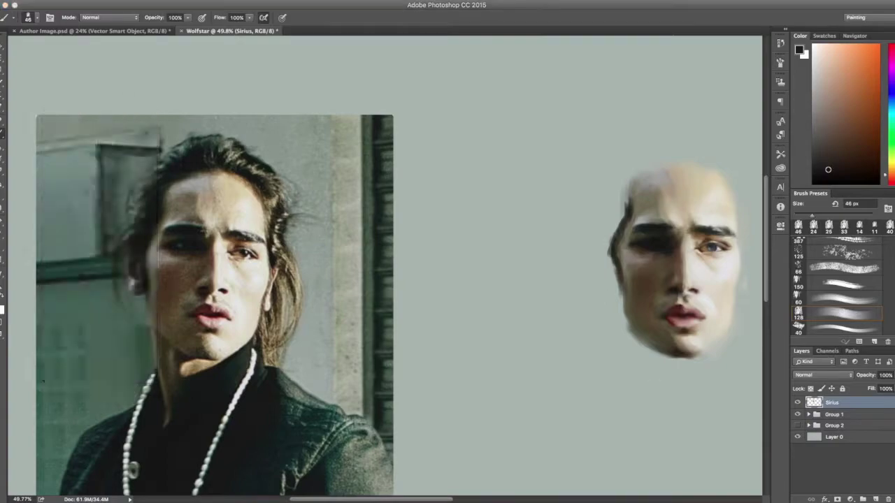
# Step: Resample dark teal, brown, blue and very dark red tones to refine the left eye socket
pyautogui.moveTo(207, 246); pyautogui.dragTo(189, 246)
pyautogui.keyDown('alt'); pyautogui.click(158, 251); pyautogui.keyUp('alt')
pyautogui.keyDown('alt'); pyautogui.click(627, 257); pyautogui.keyUp('alt')
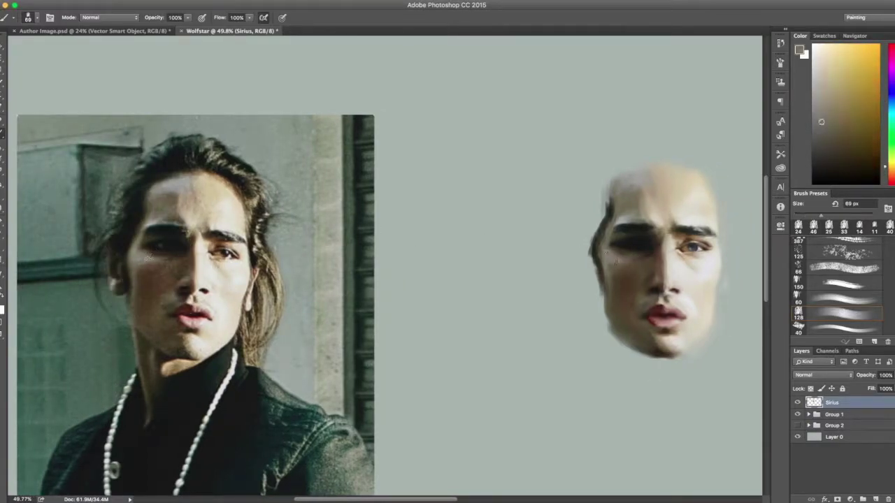
pyautogui.keyDown('alt'); pyautogui.click(615, 261); pyautogui.keyUp('alt')
pyautogui.keyDown('alt'); pyautogui.click(140, 240); pyautogui.keyUp('alt')
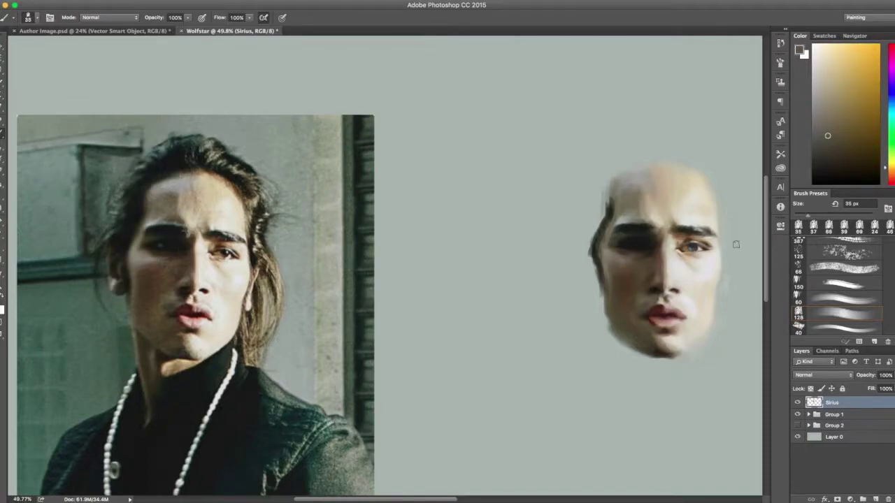
pyautogui.keyDown('alt'); pyautogui.click(628, 243); pyautogui.keyUp('alt')
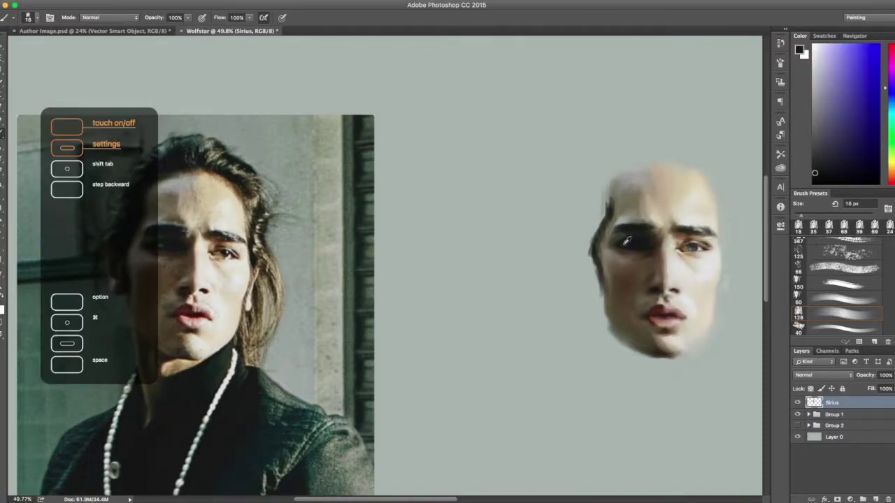
pyautogui.keyDown('alt'); pyautogui.click(633, 244); pyautogui.keyUp('alt')
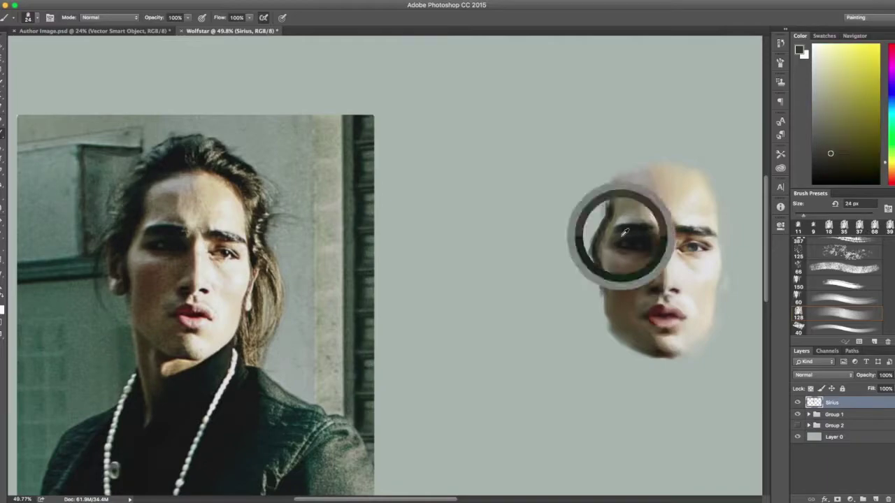
pyautogui.keyDown('alt'); pyautogui.click(626, 247); pyautogui.keyUp('alt')
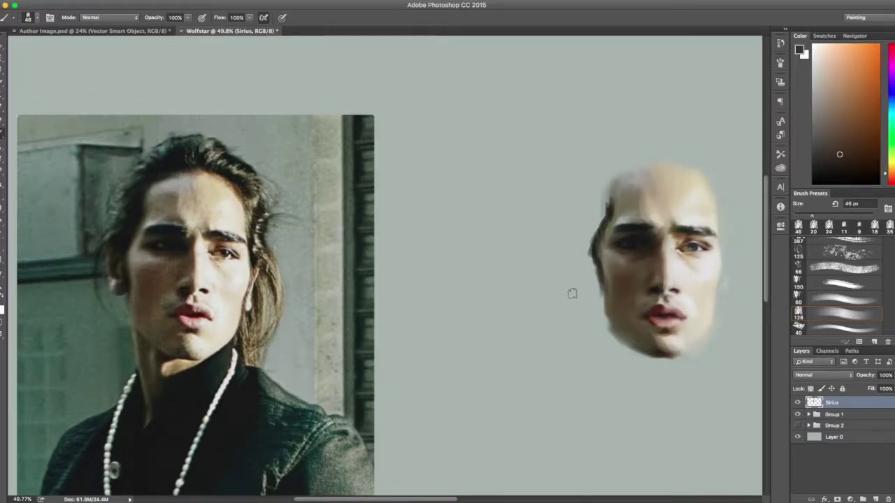
pyautogui.keyDown('alt'); pyautogui.click(645, 321); pyautogui.keyUp('alt')
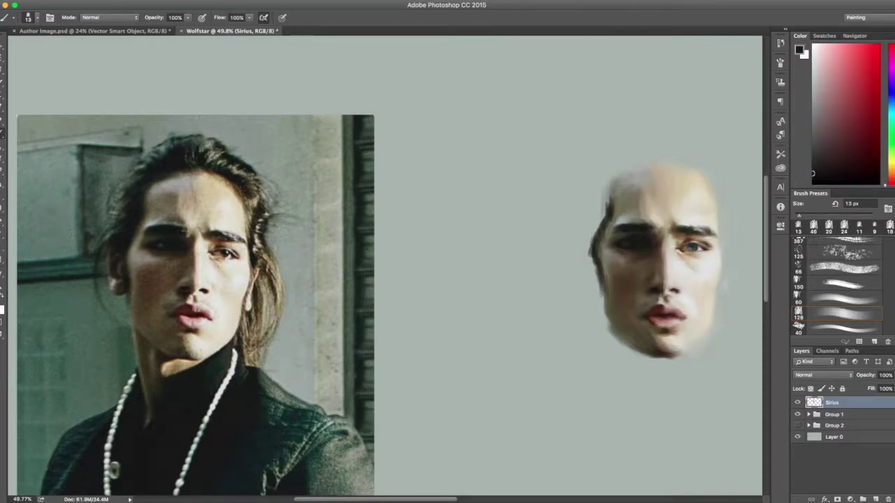
pyautogui.scroll(-3, 84, 178)
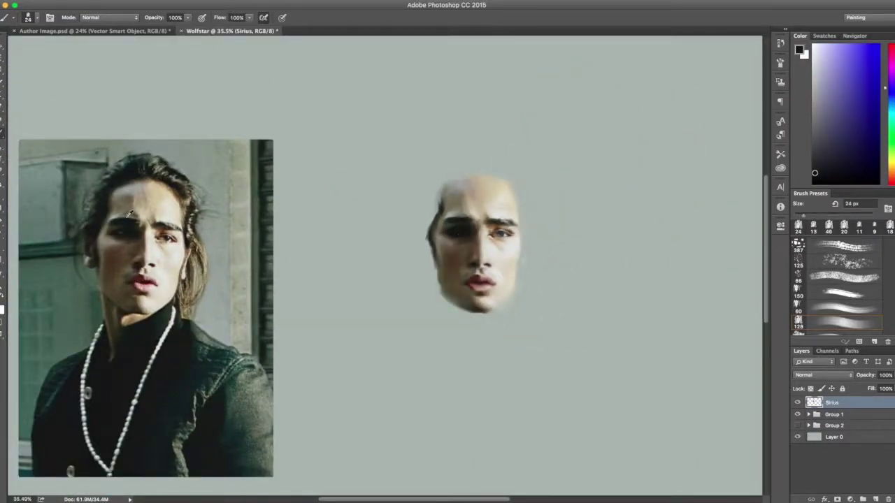
# Step: Sample tan skin and near-black red from the photo with a slightly smaller brush for the brows
pyautogui.keyDown('alt'); pyautogui.click(130, 214); pyautogui.keyUp('alt')
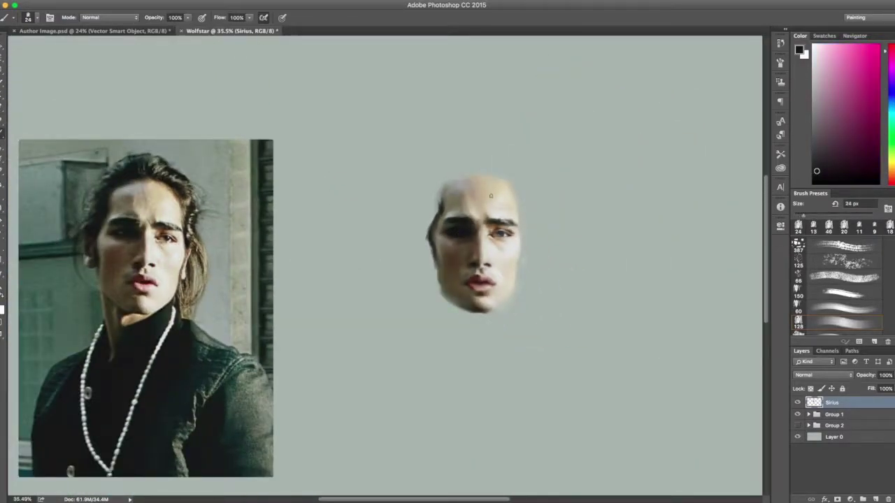
pyautogui.keyDown('alt'); pyautogui.click(468, 250); pyautogui.keyUp('alt')
pyautogui.moveTo(810, 214); pyautogui.dragTo(807, 216)
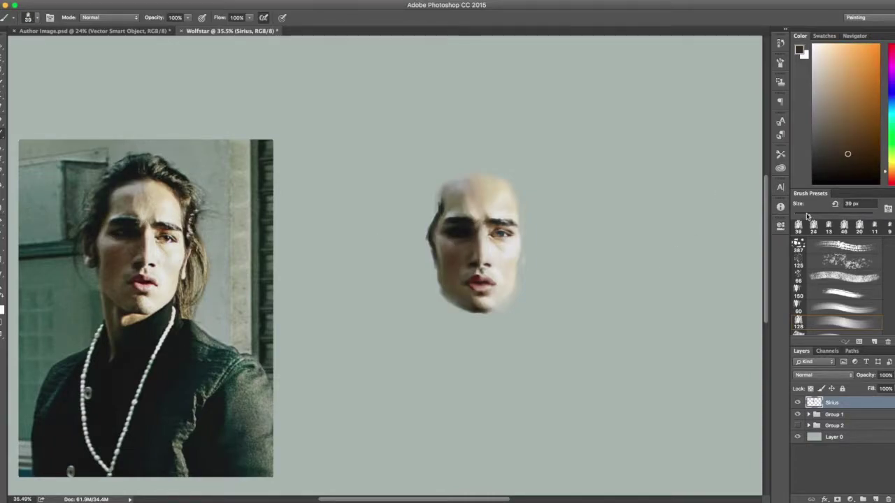
pyautogui.keyDown('alt'); pyautogui.click(114, 228); pyautogui.keyUp('alt')
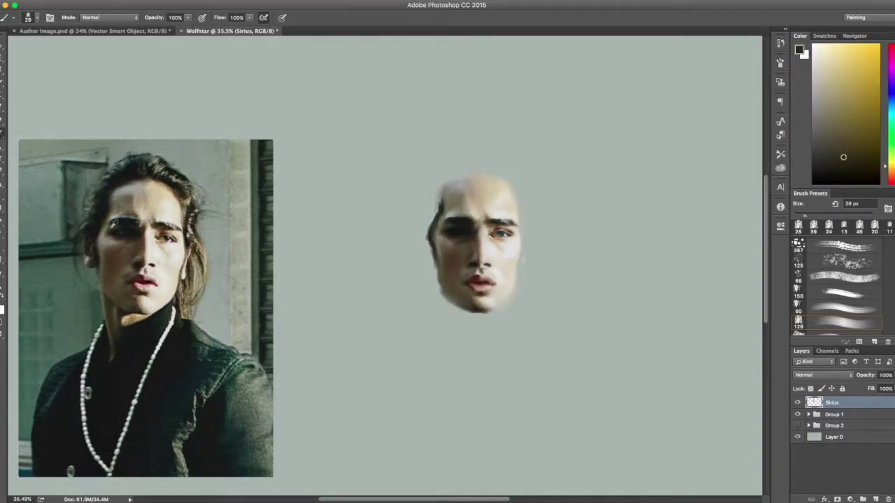
pyautogui.keyDown('alt'); pyautogui.click(137, 232); pyautogui.keyUp('alt')
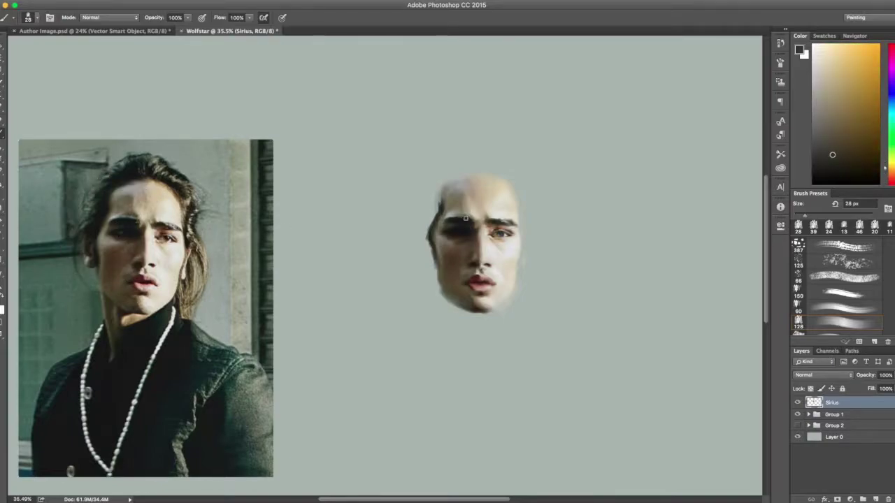
pyautogui.keyDown('alt'); pyautogui.click(128, 236); pyautogui.keyUp('alt')
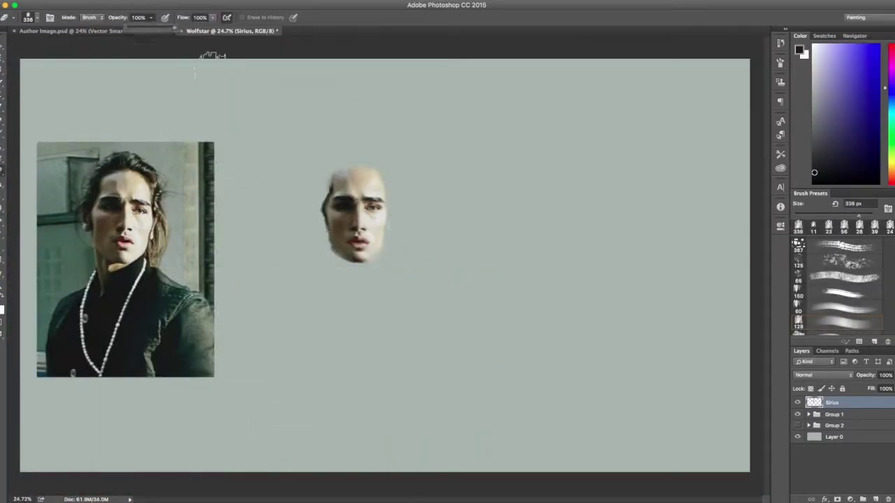
pyautogui.hotkey('ctrl', 't')
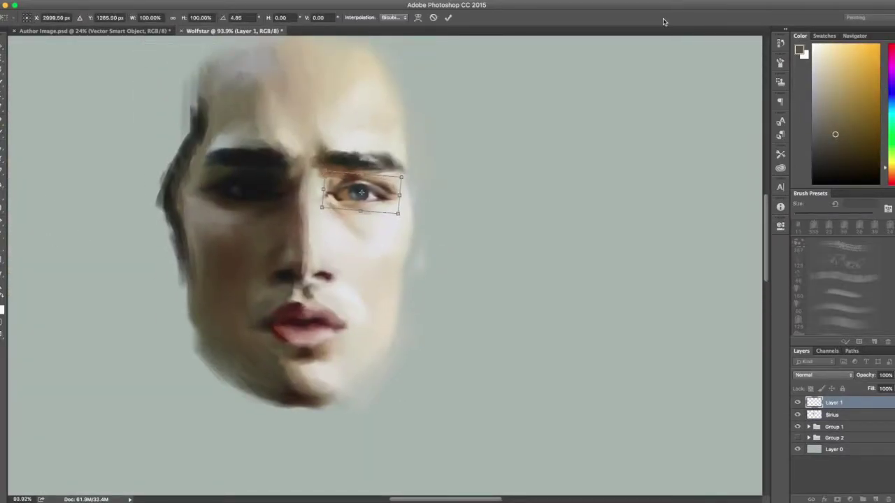
# Step: Commit the copied right eye's transform on Layer 1 and return to the Brush
pyautogui.scroll(-5, 398, 255)
pyautogui.press('Return')
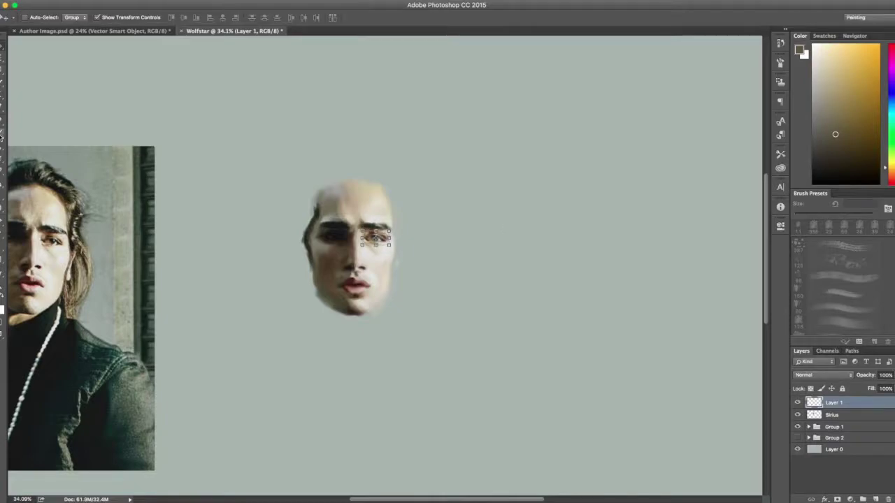
pyautogui.click(3, 139)
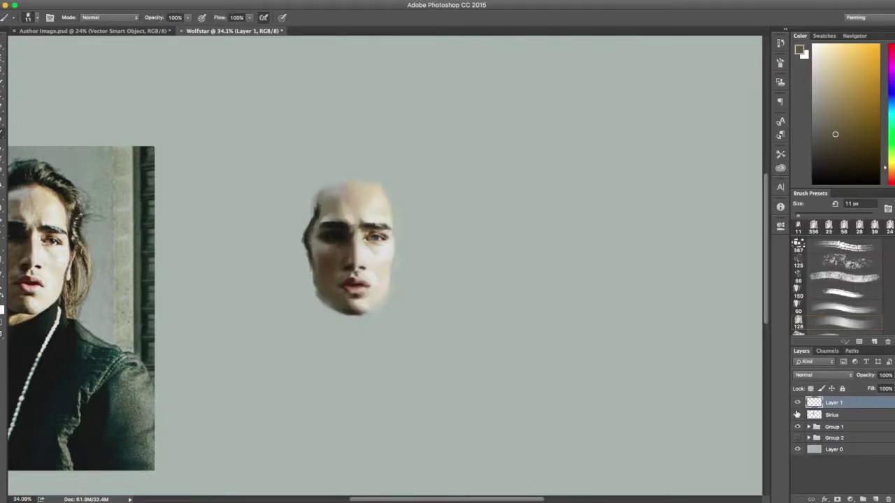
pyautogui.scroll(-2, 243, 292)
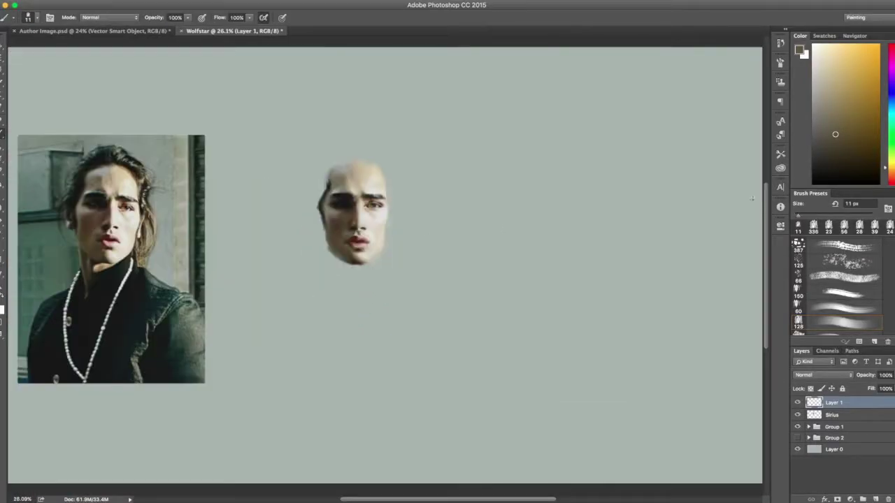
# Step: Sample dark photo tones and paint a hair strand hanging below the face
pyautogui.keyDown('alt'); pyautogui.click(341, 259); pyautogui.keyUp('alt')
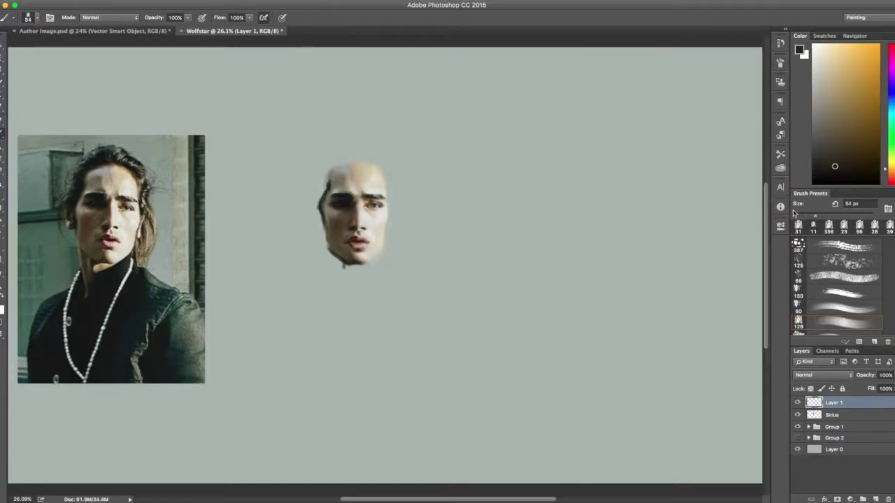
pyautogui.keyDown('alt'); pyautogui.click(345, 269); pyautogui.keyUp('alt')
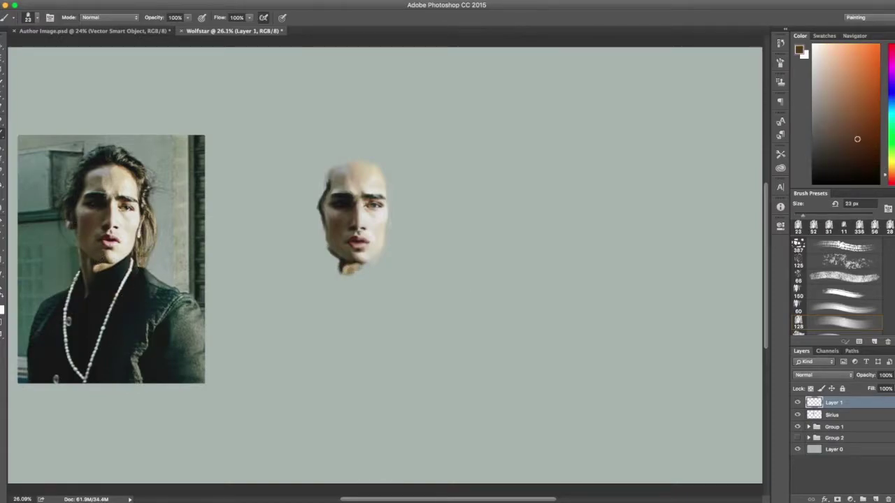
pyautogui.keyDown('alt'); pyautogui.click(357, 249); pyautogui.keyUp('alt')
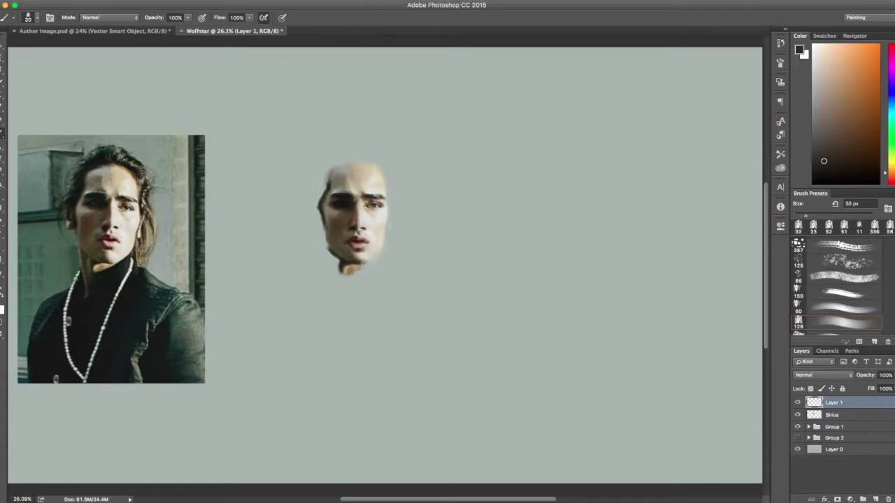
pyautogui.keyDown('alt'); pyautogui.click(328, 249); pyautogui.keyUp('alt')
pyautogui.keyDown('alt'); pyautogui.click(83, 277); pyautogui.keyUp('alt')
pyautogui.moveTo(334, 269); pyautogui.dragTo(343, 292)
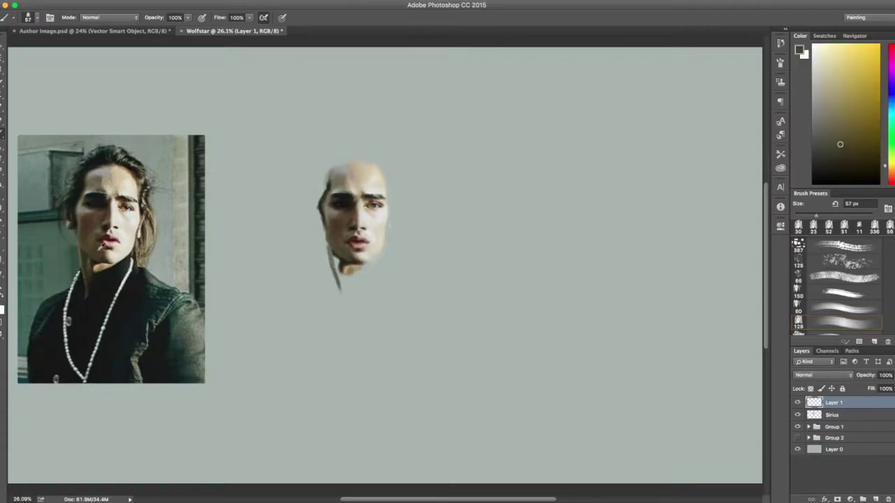
pyautogui.press('e')
pyautogui.press('b')
# Step: With a larger brush, paint dark teal strokes along the right jaw and under the chin
pyautogui.keyDown('alt'); pyautogui.click(336, 264); pyautogui.keyUp('alt')
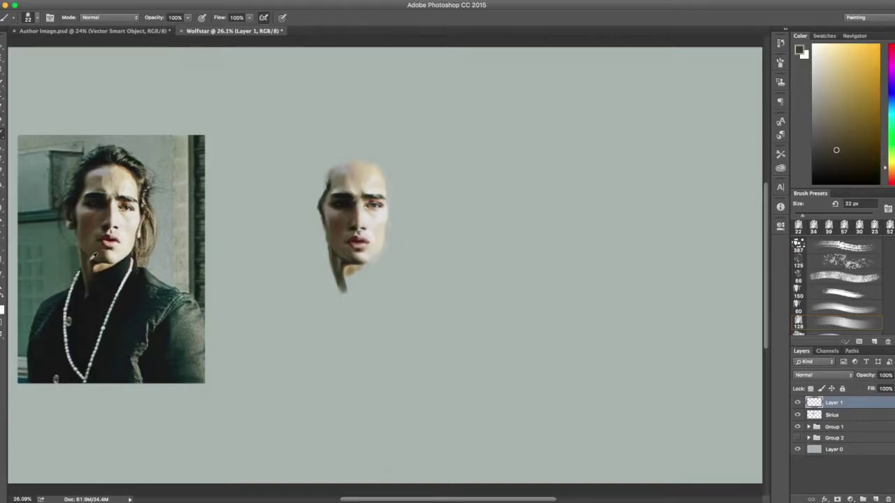
pyautogui.press(']')
pyautogui.press(']')
pyautogui.keyDown('alt'); pyautogui.click(105, 265); pyautogui.keyUp('alt')
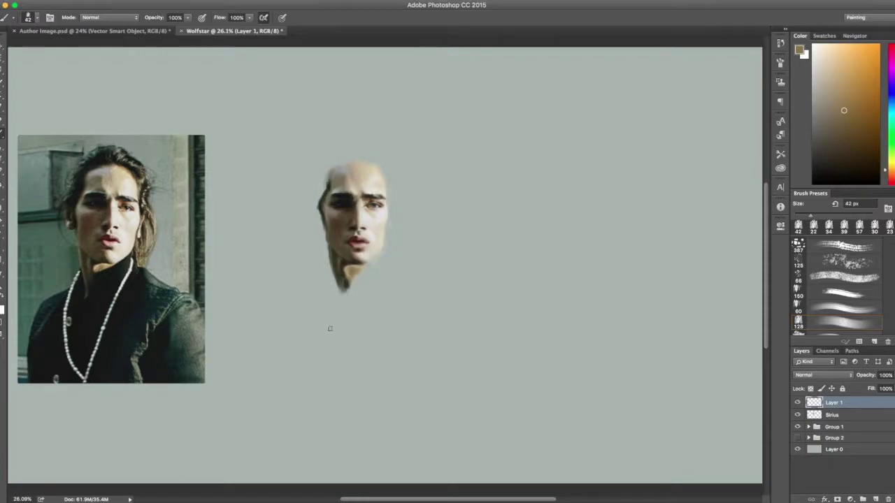
pyautogui.keyDown('alt'); pyautogui.click(353, 278); pyautogui.keyUp('alt')
pyautogui.moveTo(360, 272); pyautogui.dragTo(387, 250)
pyautogui.scroll(3, 365, 268)
pyautogui.scroll(-2, 366, 268)
pyautogui.keyDown('alt'); pyautogui.click(210, 270); pyautogui.keyUp('alt')
pyautogui.press(']')
pyautogui.press(']')
pyautogui.moveTo(551, 269)
pyautogui.mouseDown()
pyautogui.moveTo(580, 258)
pyautogui.moveTo(563, 273)
pyautogui.moveTo(608, 242)
pyautogui.moveTo(574, 297)
pyautogui.mouseUp()
pyautogui.keyDown('alt'); pyautogui.click(556, 266); pyautogui.keyUp('alt')
# Step: Paint light tan under the chin and widen the dark collar down and to the right
pyautogui.keyDown('alt'); pyautogui.click(602, 266); pyautogui.keyUp('alt')
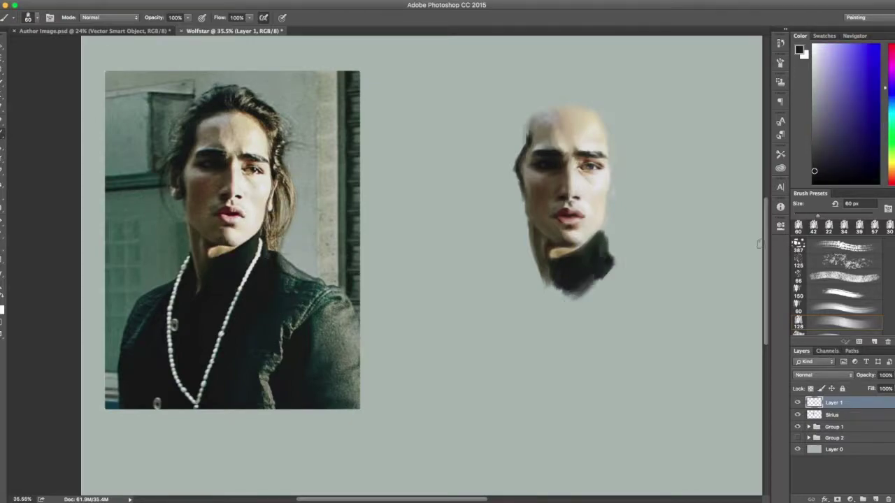
pyautogui.keyDown('alt'); pyautogui.click(602, 226); pyautogui.keyUp('alt')
pyautogui.moveTo(551, 252)
pyautogui.mouseDown()
pyautogui.moveTo(574, 253)
pyautogui.moveTo(540, 290)
pyautogui.mouseUp()
pyautogui.keyDown('alt'); pyautogui.click(574, 253); pyautogui.keyUp('alt')
pyautogui.keyDown('alt'); pyautogui.click(194, 280); pyautogui.keyUp('alt')
pyautogui.moveTo(619, 255); pyautogui.dragTo(553, 300)
pyautogui.keyDown('alt'); pyautogui.click(198, 291); pyautogui.keyUp('alt')
pyautogui.moveTo(542, 270); pyautogui.dragTo(531, 275)
pyautogui.keyDown('alt'); pyautogui.click(535, 279); pyautogui.keyUp('alt')
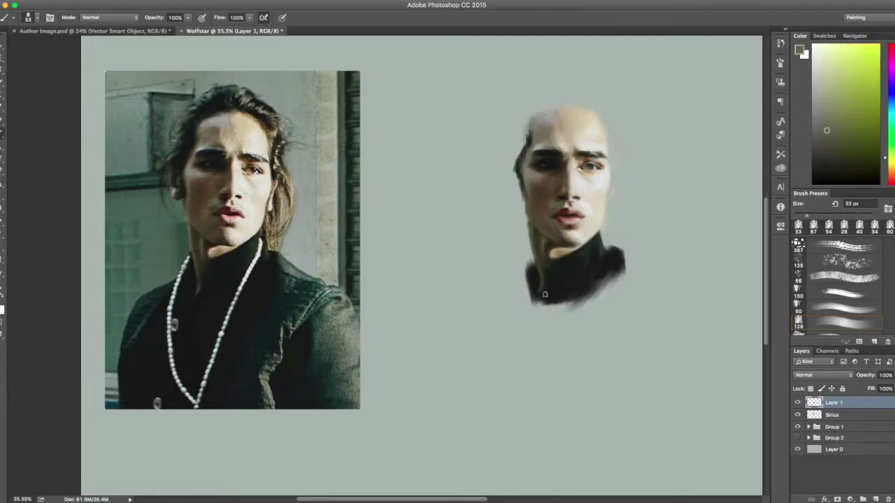
# Step: Sample golden skin, dark brown, near-black and dark teal tones for the collar and shoulder
pyautogui.keyDown('alt'); pyautogui.click(531, 226); pyautogui.keyUp('alt')
pyautogui.keyDown('alt'); pyautogui.click(543, 244); pyautogui.keyUp('alt')
pyautogui.keyDown('alt'); pyautogui.click(224, 247); pyautogui.keyUp('alt')
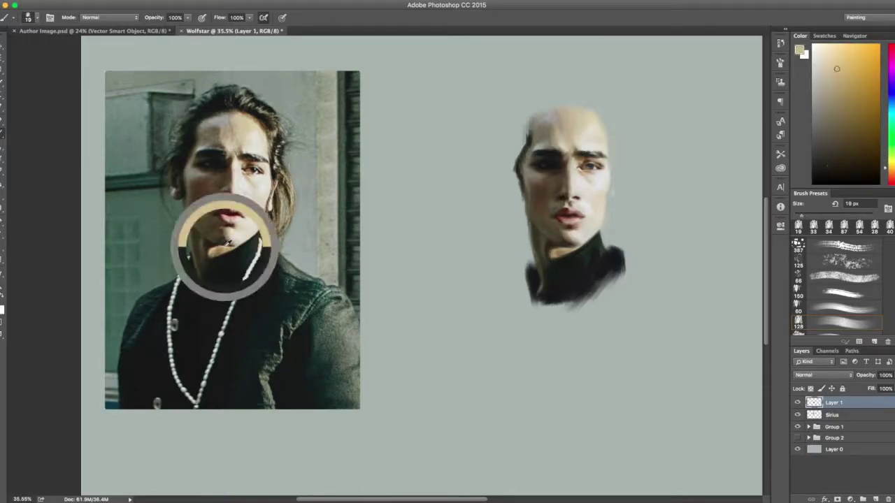
pyautogui.keyDown('alt'); pyautogui.click(227, 249); pyautogui.keyUp('alt')
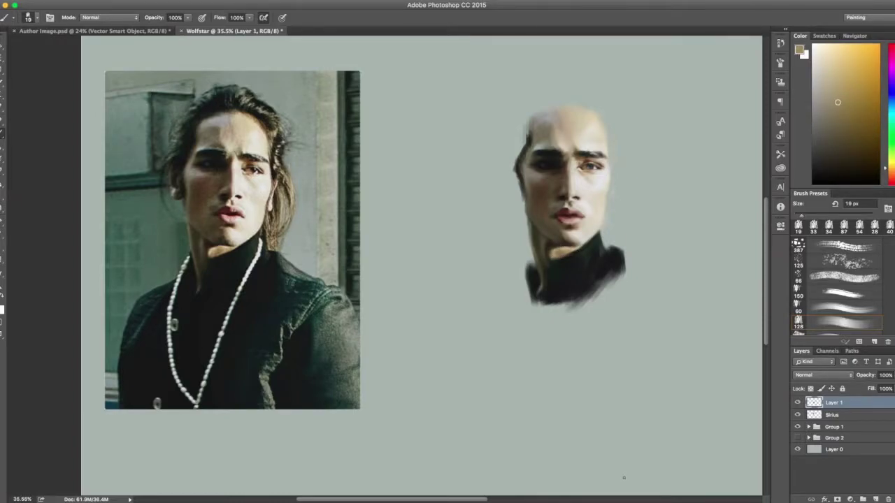
pyautogui.scroll(3, 533, 389)
pyautogui.keyDown('alt'); pyautogui.click(642, 221); pyautogui.keyUp('alt')
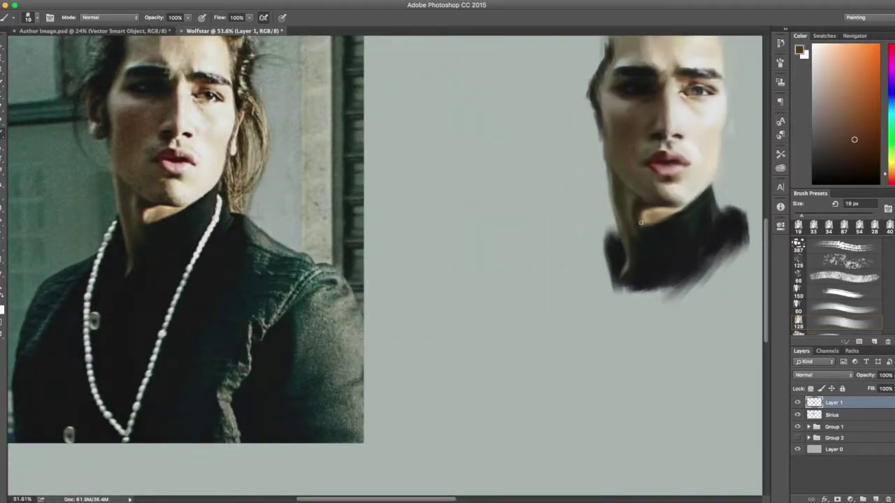
pyautogui.keyDown('alt'); pyautogui.click(642, 230); pyautogui.keyUp('alt')
pyautogui.scroll(-3, 675, 377)
pyautogui.scroll(3, 675, 376)
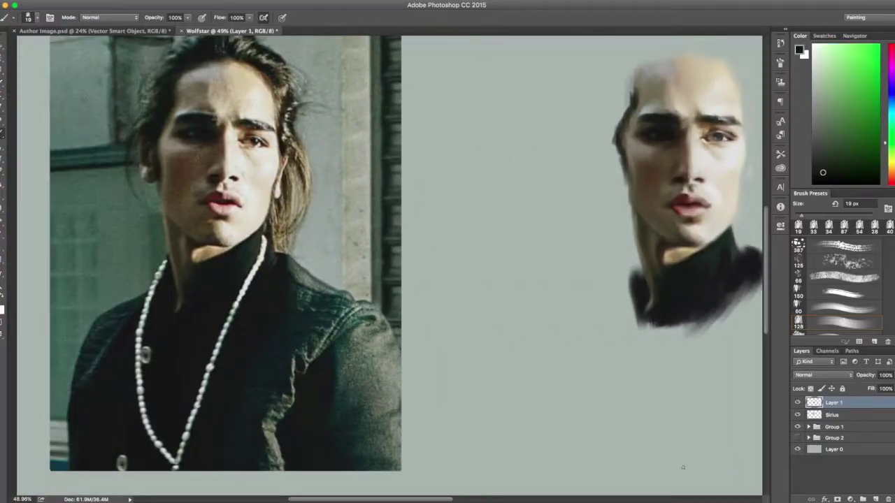
pyautogui.press('e')
pyautogui.press('b')
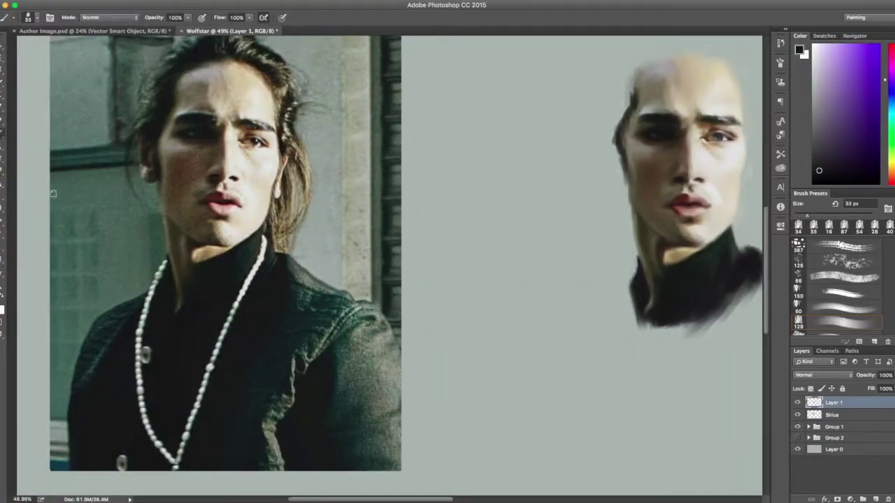
pyautogui.keyDown('alt'); pyautogui.click(632, 262); pyautogui.keyUp('alt')
pyautogui.scroll(-3, 631, 262)
pyautogui.keyDown('alt'); pyautogui.click(399, 276); pyautogui.keyUp('alt')
# Step: Darken the right shoulder in dark teal and soften below its edge with light grey-green
pyautogui.moveTo(391, 273)
pyautogui.mouseDown()
pyautogui.moveTo(388, 307)
pyautogui.moveTo(416, 298)
pyautogui.mouseUp()
pyautogui.keyDown('alt'); pyautogui.click(381, 290); pyautogui.keyUp('alt')
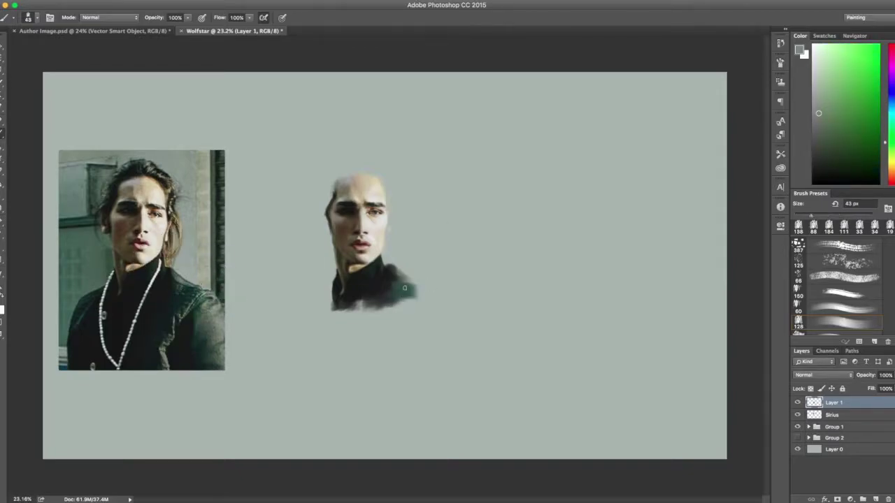
pyautogui.keyDown('alt'); pyautogui.click(394, 278); pyautogui.keyUp('alt')
pyautogui.keyDown('alt'); pyautogui.click(404, 288); pyautogui.keyUp('alt')
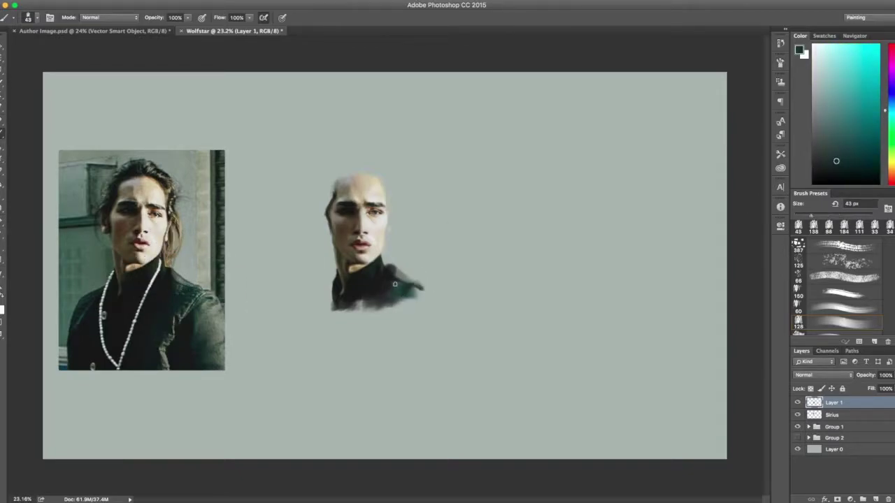
pyautogui.keyDown('alt'); pyautogui.click(413, 283); pyautogui.keyUp('alt')
pyautogui.moveTo(410, 280); pyautogui.dragTo(423, 290)
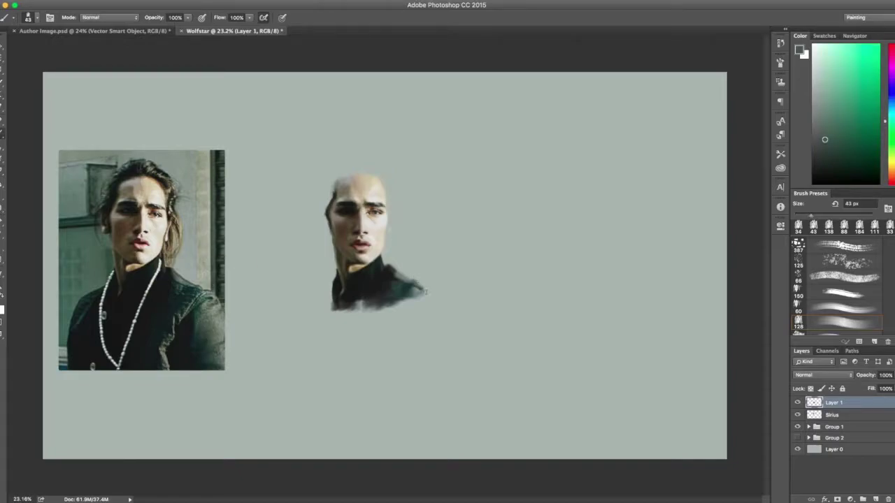
pyautogui.keyDown('alt'); pyautogui.click(420, 299); pyautogui.keyUp('alt')
pyautogui.moveTo(427, 314)
pyautogui.mouseDown()
pyautogui.moveTo(428, 297)
pyautogui.moveTo(409, 314)
pyautogui.mouseUp()
# Step: Extend the shoulder's right and lower-left edges with dark jacket tones from the photo
pyautogui.keyDown('alt'); pyautogui.click(210, 290); pyautogui.keyUp('alt')
pyautogui.keyDown('alt'); pyautogui.click(193, 311); pyautogui.keyUp('alt')
pyautogui.keyDown('alt'); pyautogui.click(189, 296); pyautogui.keyUp('alt')
pyautogui.moveTo(397, 308); pyautogui.dragTo(351, 320)
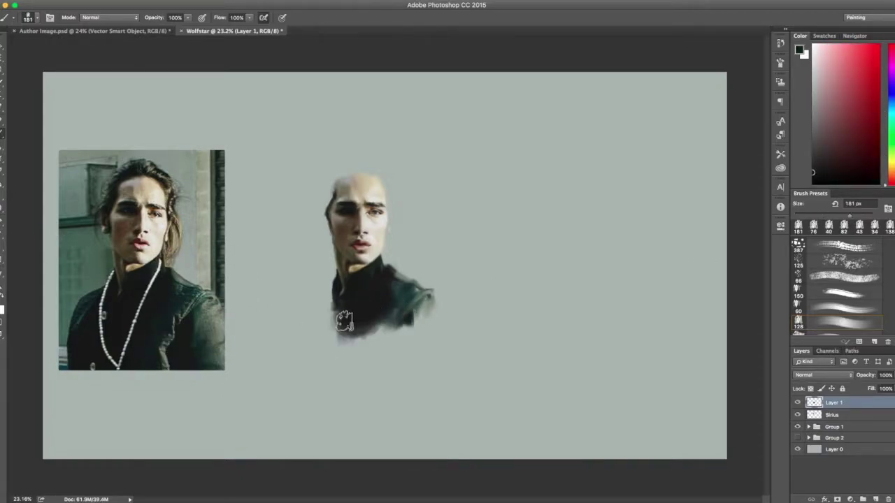
pyautogui.moveTo(406, 300); pyautogui.dragTo(368, 339)
pyautogui.keyDown('alt'); pyautogui.click(417, 293); pyautogui.keyUp('alt')
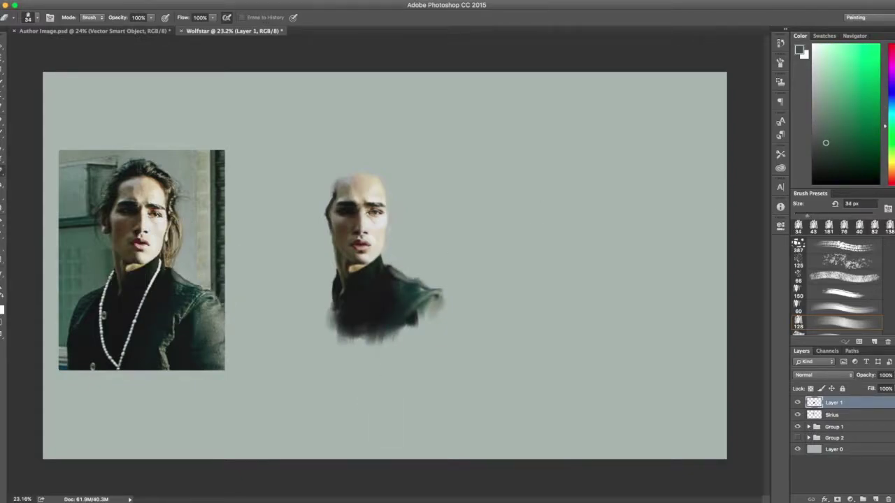
pyautogui.keyDown('alt'); pyautogui.click(189, 296); pyautogui.keyUp('alt')
pyautogui.moveTo(416, 298)
pyautogui.mouseDown()
pyautogui.moveTo(423, 311)
pyautogui.moveTo(445, 307)
pyautogui.mouseUp()
pyautogui.press(']')
# Step: Sample a darker jacket tone and extend the shoulder's left edge with dark strokes
pyautogui.keyDown('alt'); pyautogui.click(200, 305); pyautogui.keyUp('alt')
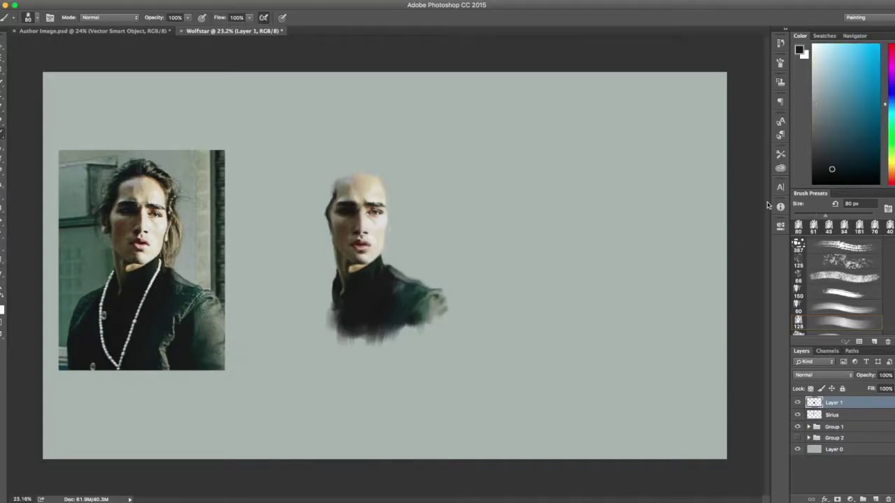
pyautogui.keyDown('alt'); pyautogui.click(204, 295); pyautogui.keyUp('alt')
pyautogui.keyDown('alt'); pyautogui.click(197, 296); pyautogui.keyUp('alt')
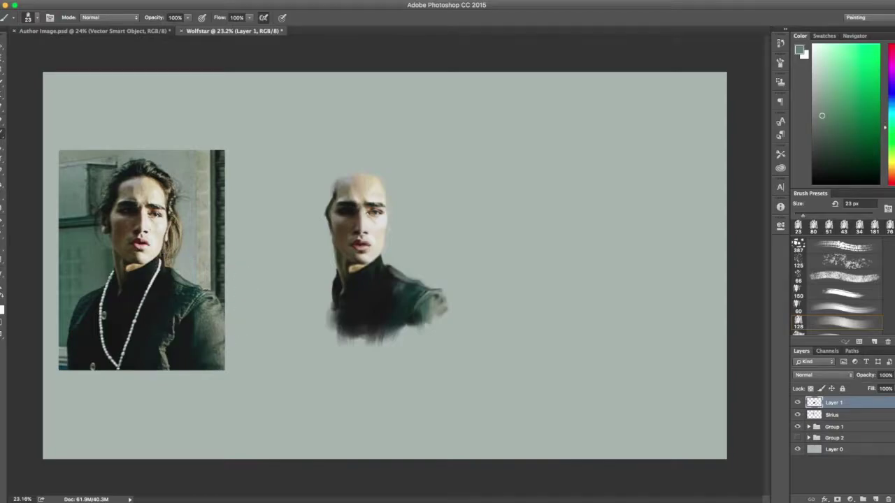
pyautogui.keyDown('alt'); pyautogui.click(91, 298); pyautogui.keyUp('alt')
pyautogui.moveTo(329, 291)
pyautogui.mouseDown()
pyautogui.moveTo(302, 318)
pyautogui.moveTo(314, 314)
pyautogui.mouseUp()
# Step: Sample brownish-orange tones from the photo and paint brown across the top of the head
pyautogui.keyDown('alt'); pyautogui.click(120, 201); pyautogui.keyUp('alt')
pyautogui.keyDown('alt'); pyautogui.click(116, 245); pyautogui.keyUp('alt')
pyautogui.keyDown('alt'); pyautogui.click(135, 247); pyautogui.keyUp('alt')
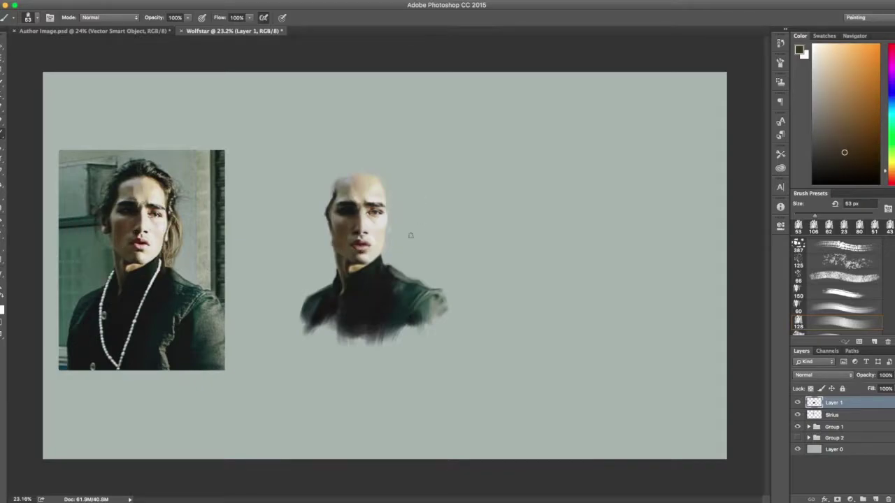
pyautogui.press('e')
pyautogui.click(1, 131)
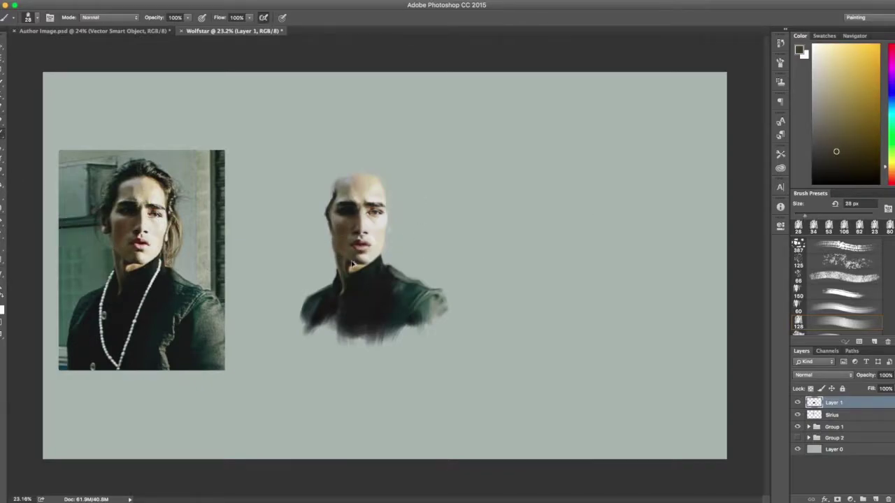
pyautogui.keyDown('alt'); pyautogui.click(114, 207); pyautogui.keyUp('alt')
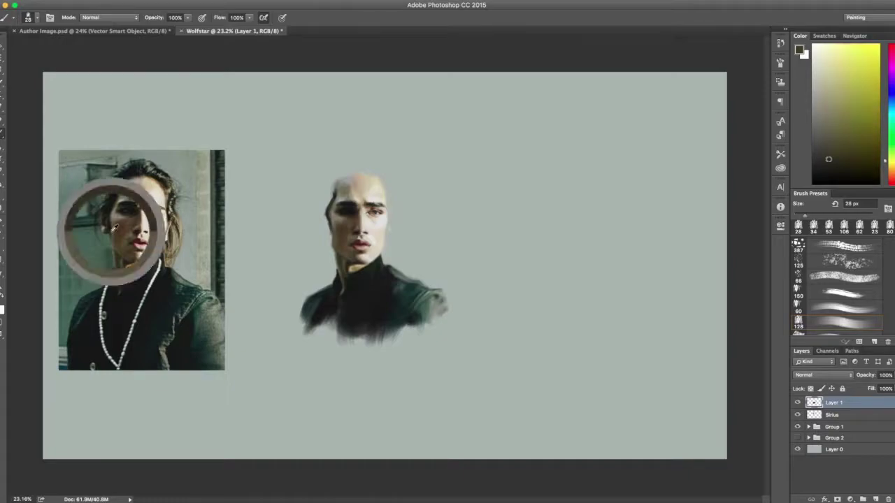
pyautogui.press('e')
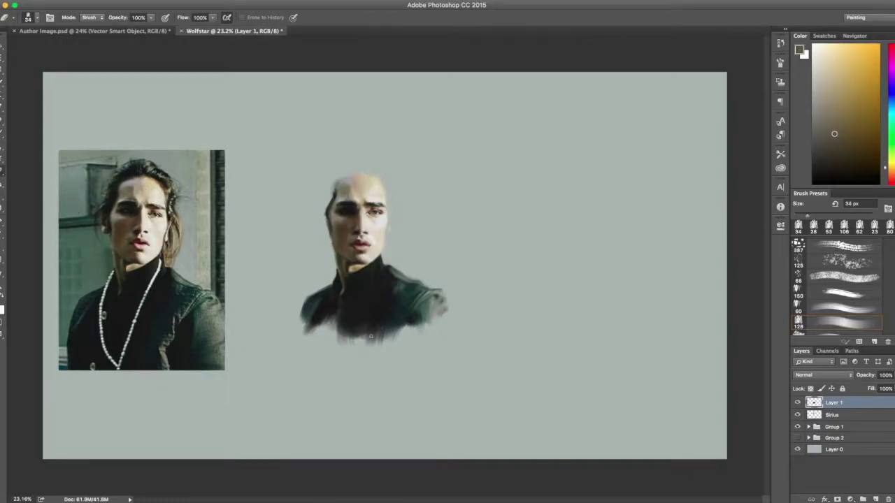
pyautogui.press('b')
pyautogui.keyDown('alt'); pyautogui.click(115, 204); pyautogui.keyUp('alt')
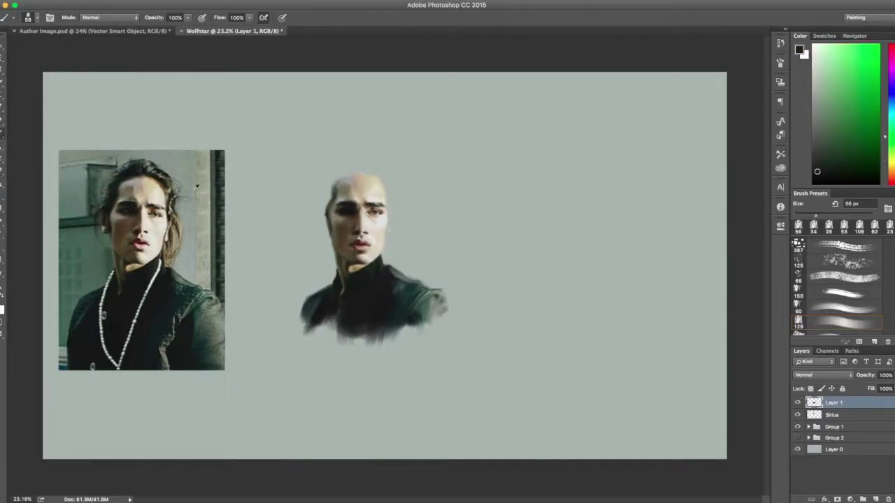
pyautogui.moveTo(338, 177); pyautogui.dragTo(376, 177)
pyautogui.keyDown('alt'); pyautogui.click(139, 175); pyautogui.keyUp('alt')
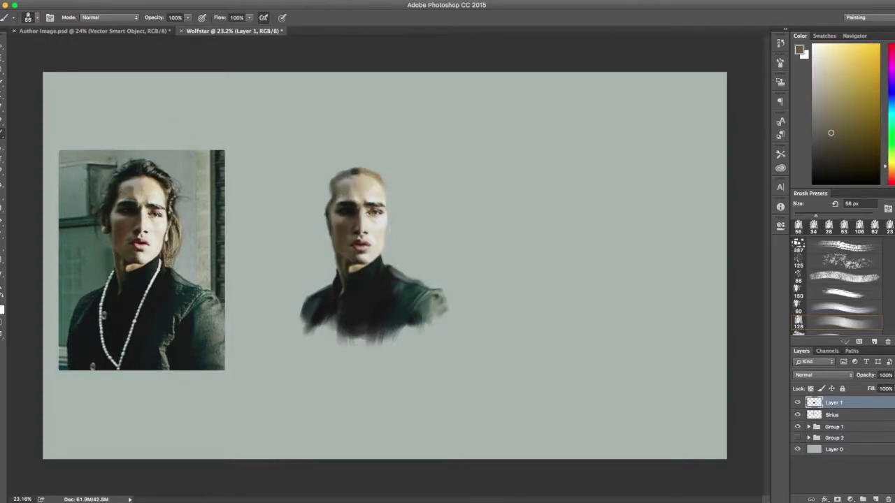
pyautogui.scroll(2, 489, 485)
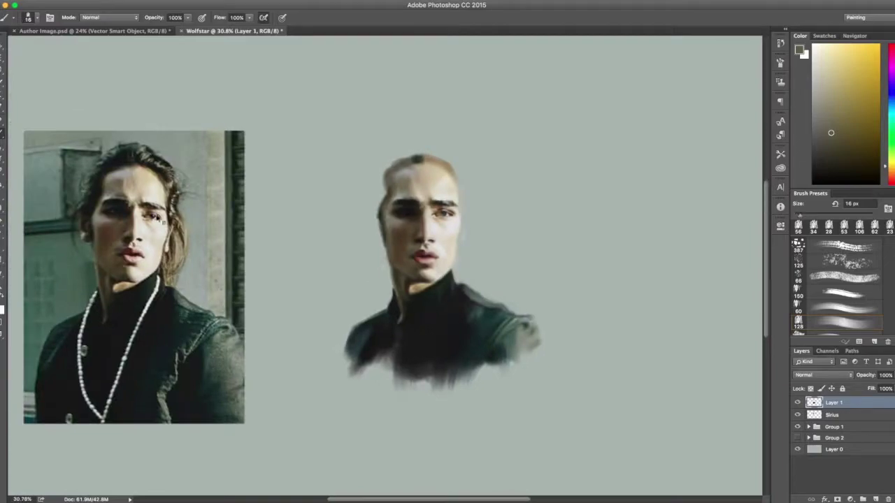
# Step: Sample very dark and skin tones, then paint dark brown over the head's light patch
pyautogui.keyDown('alt'); pyautogui.click(142, 214); pyautogui.keyUp('alt')
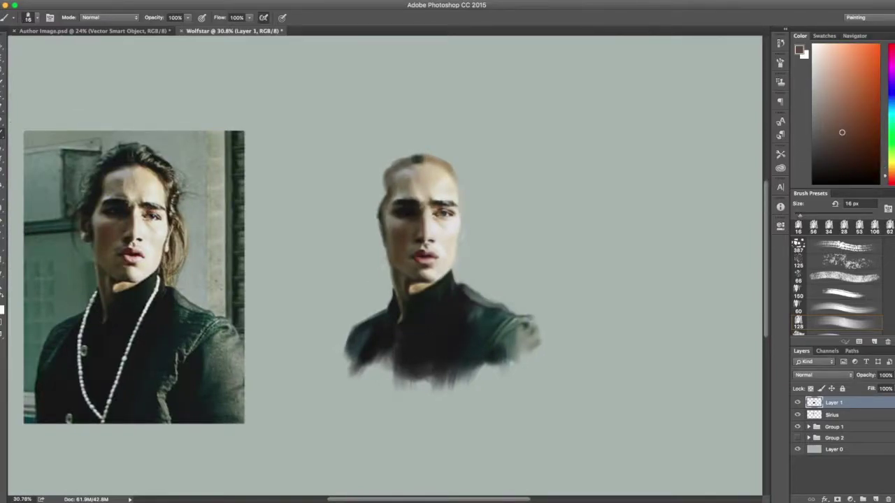
pyautogui.keyDown('alt'); pyautogui.click(148, 189); pyautogui.keyUp('alt')
pyautogui.keyDown('alt'); pyautogui.click(396, 203); pyautogui.keyUp('alt')
pyautogui.scroll(3, 419, 231)
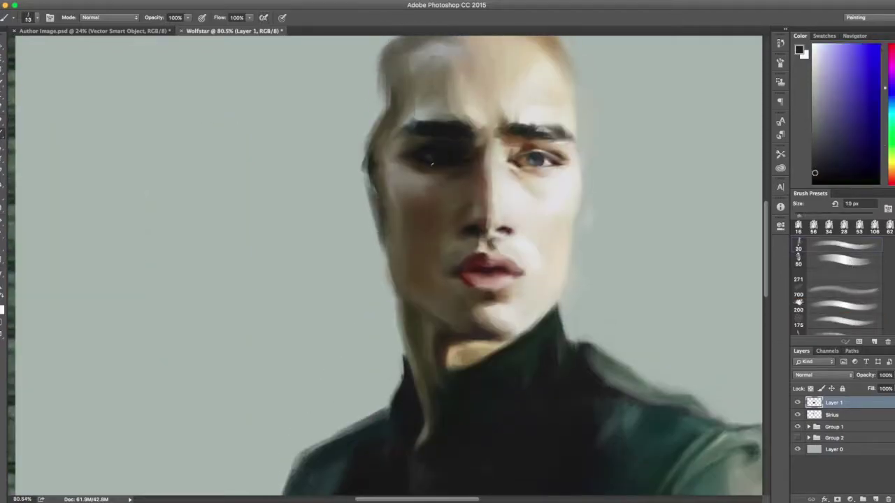
pyautogui.scroll(-4, 441, 147)
pyautogui.keyDown('alt'); pyautogui.click(441, 147); pyautogui.keyUp('alt')
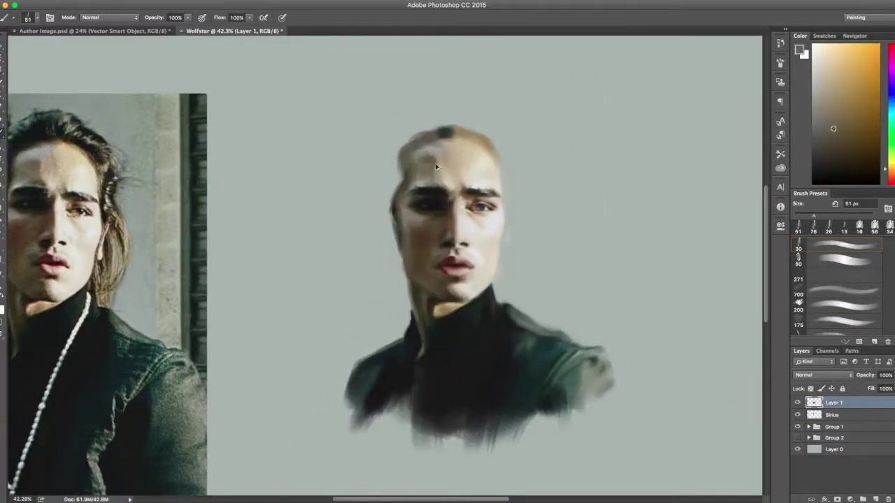
pyautogui.keyDown('alt'); pyautogui.click(46, 180); pyautogui.keyUp('alt')
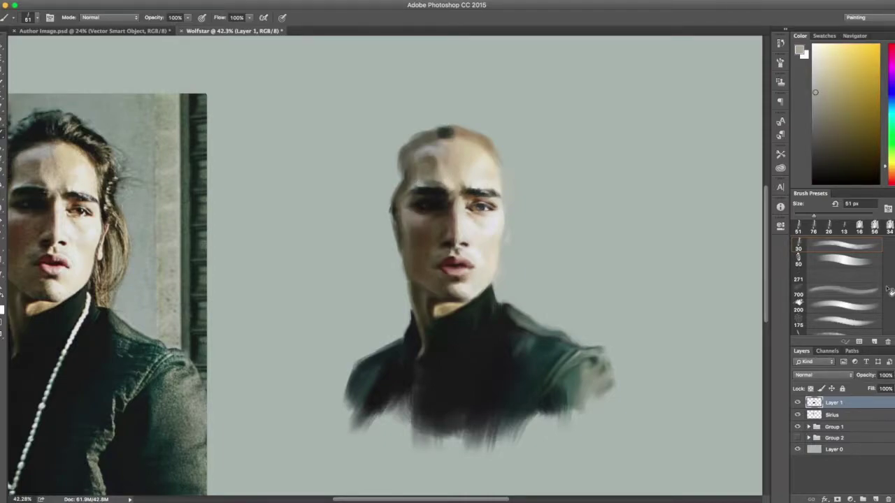
pyautogui.scroll(-3, 723, 399)
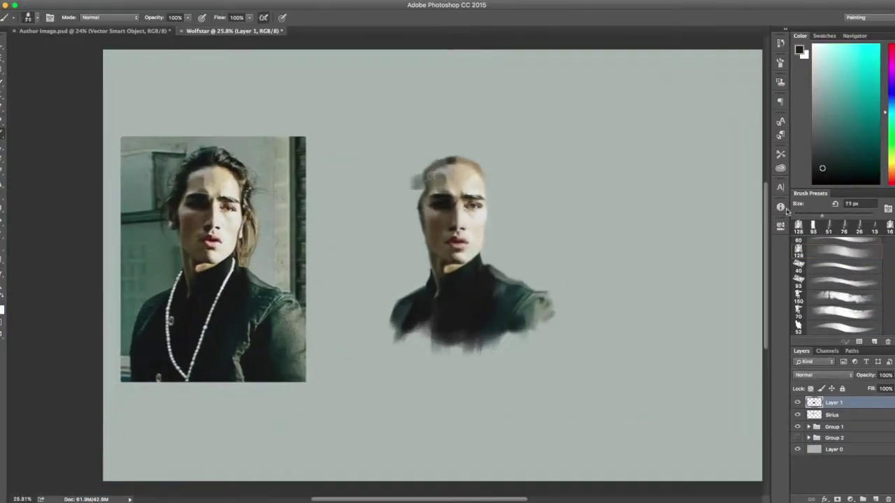
pyautogui.moveTo(416, 200); pyautogui.dragTo(428, 173)
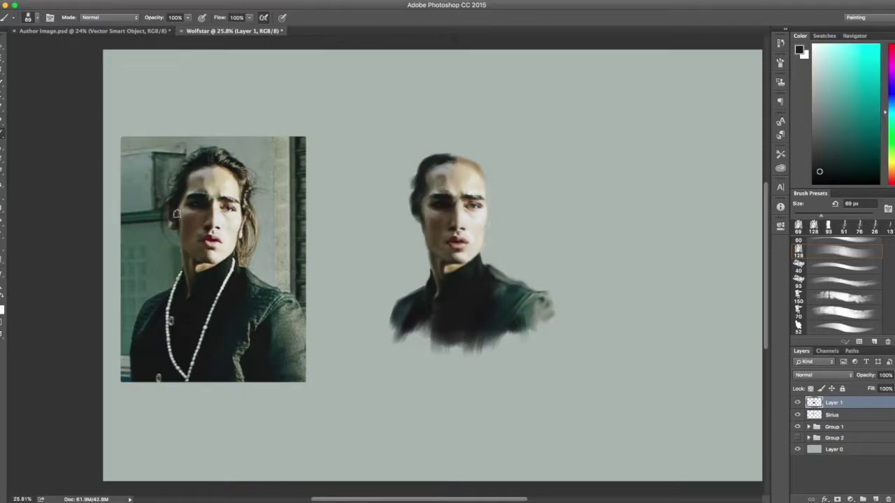
# Step: Darken the top of the hair with dark brown strokes sampled from the reference
pyautogui.keyDown('alt'); pyautogui.click(199, 169); pyautogui.keyUp('alt')
pyautogui.moveTo(451, 161)
pyautogui.mouseDown()
pyautogui.moveTo(416, 154)
pyautogui.moveTo(482, 165)
pyautogui.mouseUp()
pyautogui.keyDown('alt'); pyautogui.click(224, 163); pyautogui.keyUp('alt')
pyautogui.keyDown('alt'); pyautogui.click(453, 151); pyautogui.keyUp('alt')
pyautogui.press('e')
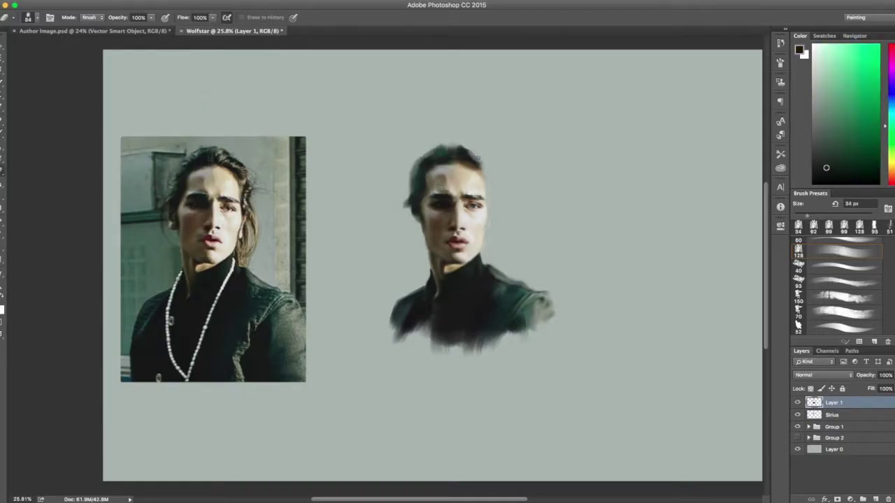
pyautogui.press('b')
# Step: Sample teal, near-black, olive and orange-brown hair tones and enlarge the brush to 57, then 69 px
pyautogui.keyDown('alt'); pyautogui.click(205, 164); pyautogui.keyUp('alt')
pyautogui.keyDown('alt'); pyautogui.click(226, 170); pyautogui.keyUp('alt')
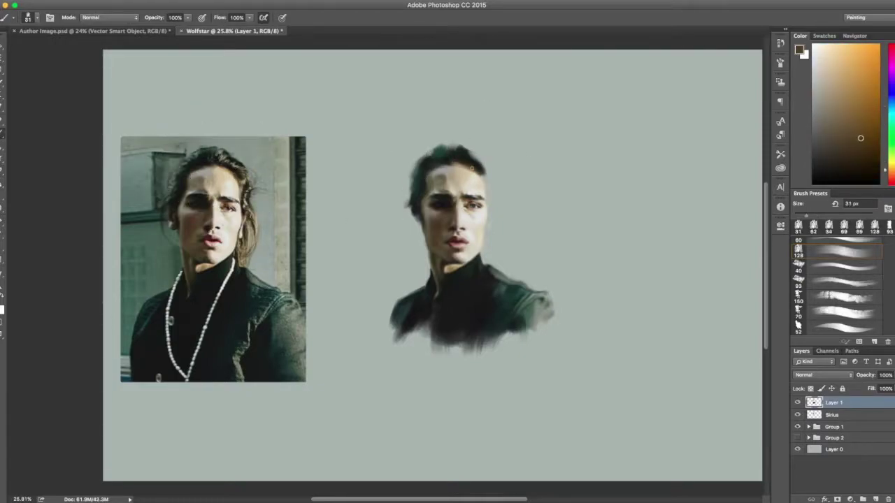
pyautogui.click(837, 241)
pyautogui.keyDown('alt'); pyautogui.click(490, 178); pyautogui.keyUp('alt')
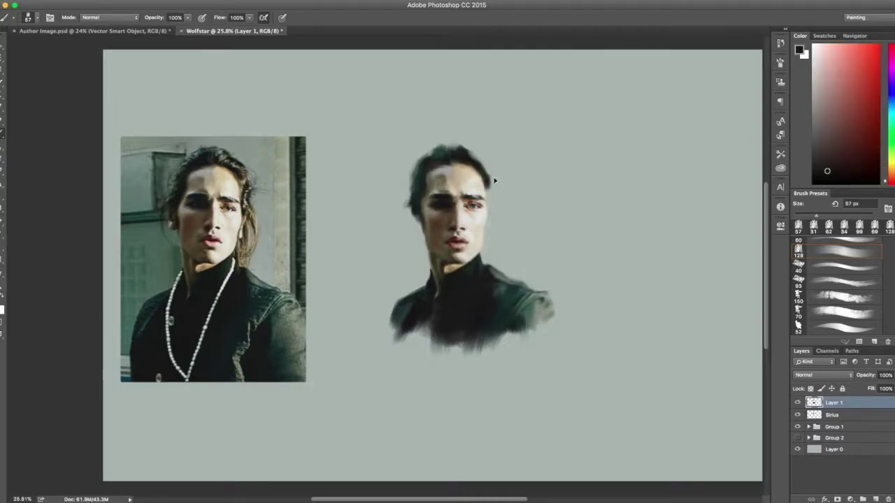
pyautogui.keyDown('alt'); pyautogui.click(489, 206); pyautogui.keyUp('alt')
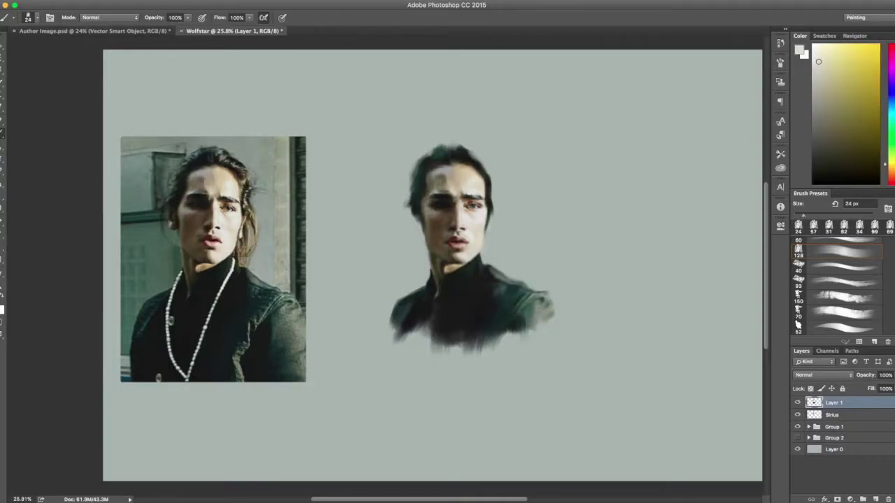
pyautogui.keyDown('alt'); pyautogui.click(239, 195); pyautogui.keyUp('alt')
pyautogui.keyDown('alt'); pyautogui.click(480, 175); pyautogui.keyUp('alt')
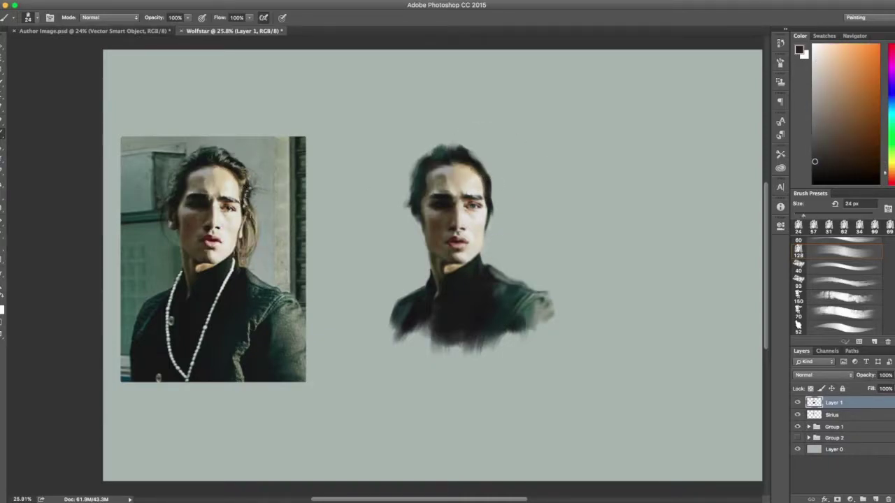
pyautogui.click(889, 225)
# Step: Paint light brown hair strands down the right of the face, then shrink the brush to 40 px
pyautogui.keyDown('alt'); pyautogui.click(249, 204); pyautogui.keyUp('alt')
pyautogui.keyDown('alt'); pyautogui.click(497, 209); pyautogui.keyUp('alt')
pyautogui.moveTo(498, 210); pyautogui.dragTo(493, 244)
pyautogui.moveTo(494, 211); pyautogui.dragTo(485, 260)
pyautogui.scroll(2, 490, 245)
pyautogui.moveTo(526, 228); pyautogui.dragTo(526, 263)
pyautogui.keyDown('alt'); pyautogui.click(541, 232); pyautogui.keyUp('alt')
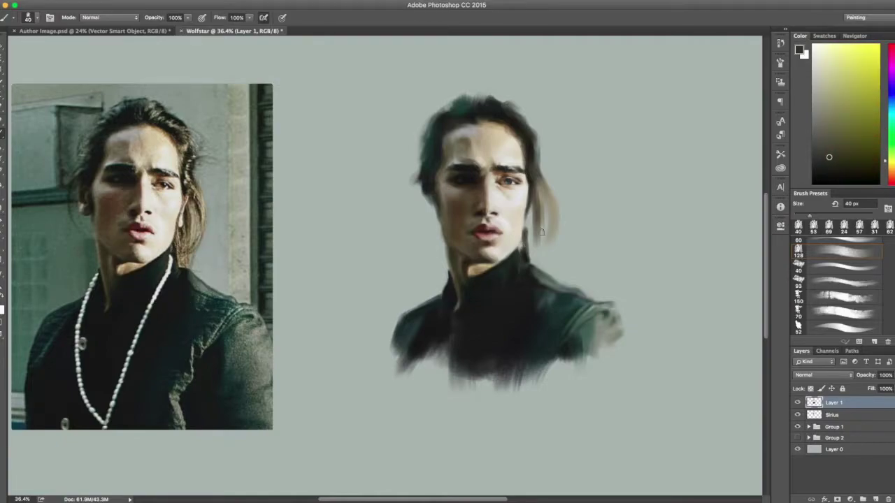
# Step: Sample tan, teal and near-black hair tones and paint a dark shadow stroke right of the face
pyautogui.keyDown('alt'); pyautogui.click(526, 212); pyautogui.keyUp('alt')
pyautogui.keyDown('alt'); pyautogui.click(522, 203); pyautogui.keyUp('alt')
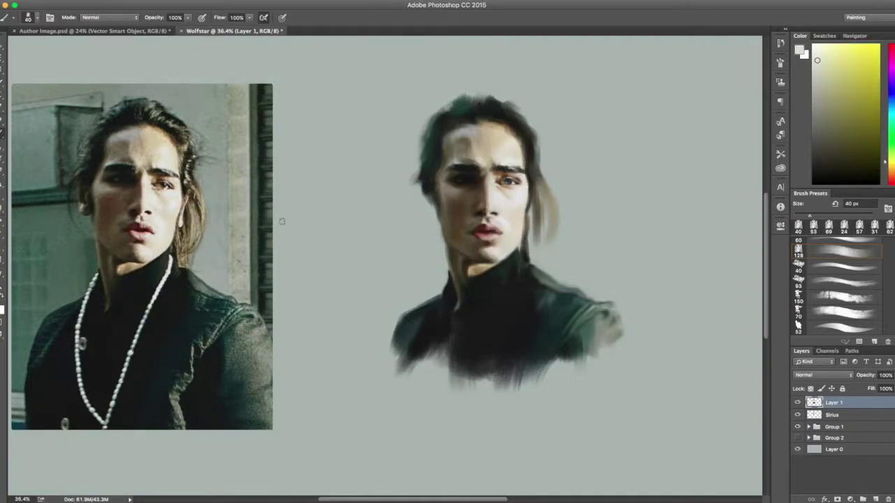
pyautogui.keyDown('alt'); pyautogui.click(521, 158); pyautogui.keyUp('alt')
pyautogui.keyDown('alt'); pyautogui.click(530, 139); pyautogui.keyUp('alt')
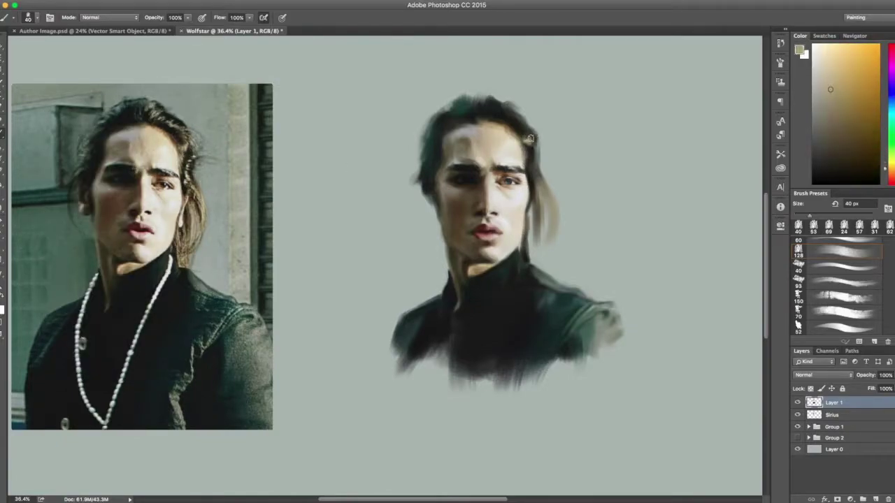
pyautogui.keyDown('alt'); pyautogui.click(178, 123); pyautogui.keyUp('alt')
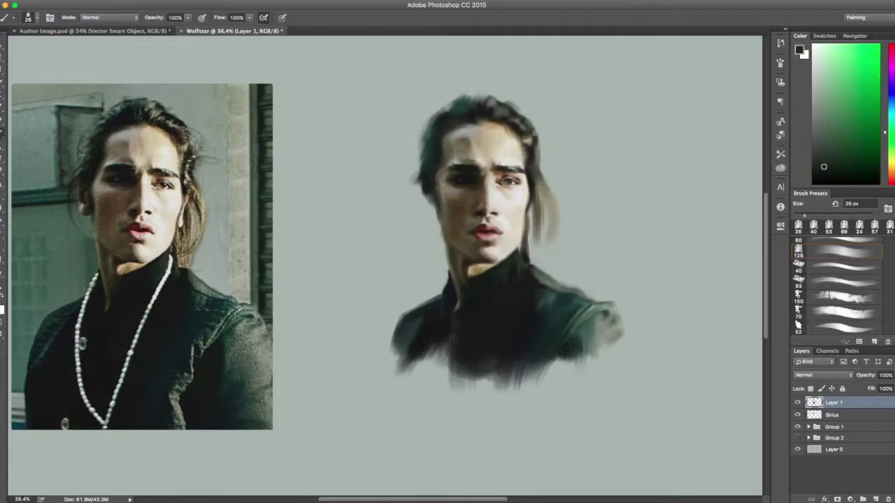
pyautogui.keyDown('alt'); pyautogui.click(477, 101); pyautogui.keyUp('alt')
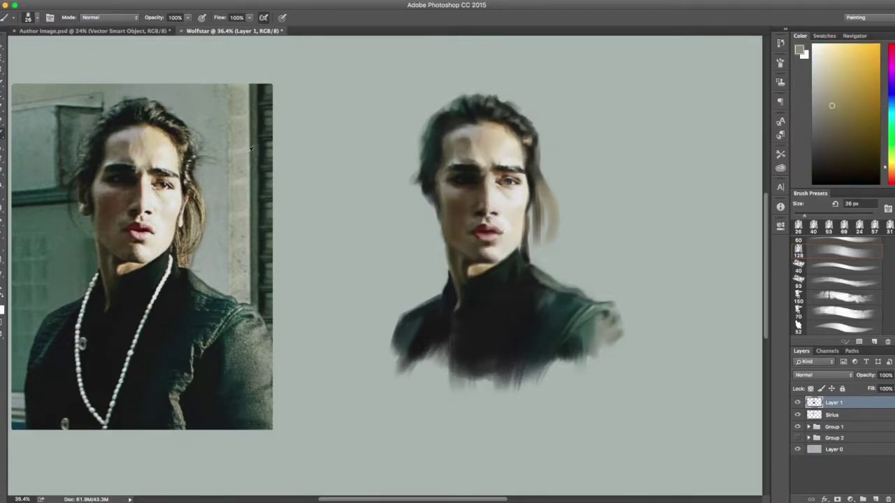
pyautogui.keyDown('alt'); pyautogui.click(191, 161); pyautogui.keyUp('alt')
pyautogui.keyDown('alt'); pyautogui.click(190, 165); pyautogui.keyUp('alt')
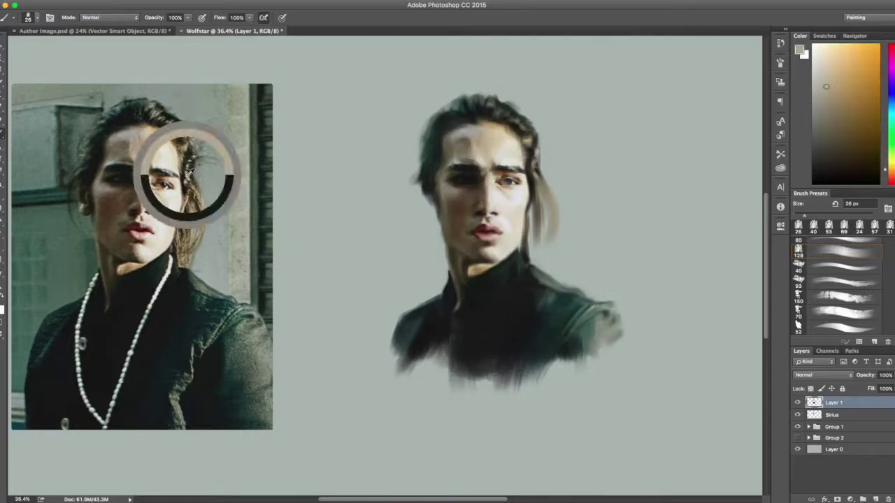
pyautogui.keyDown('alt'); pyautogui.click(533, 180); pyautogui.keyUp('alt')
pyautogui.moveTo(533, 181); pyautogui.dragTo(553, 201)
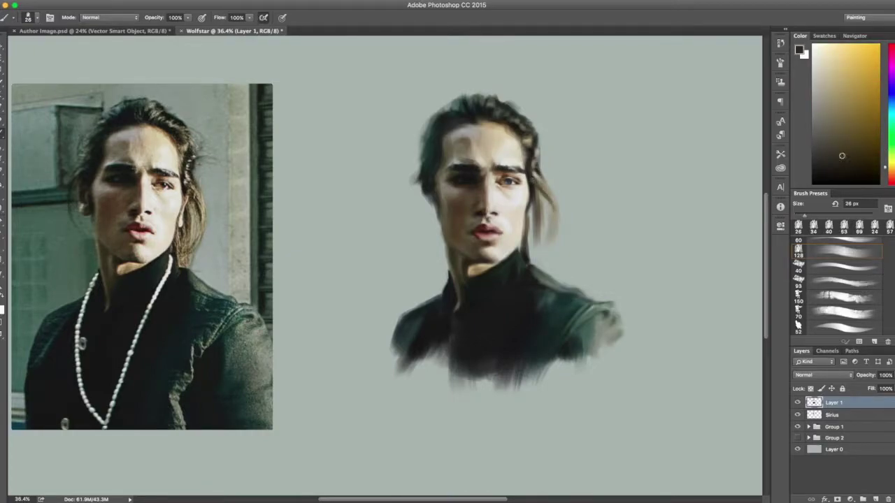
# Step: Sample a greyish-yellow highlight and paint another near-black strand right of the face
pyautogui.keyDown('alt'); pyautogui.click(538, 182); pyautogui.keyUp('alt')
pyautogui.keyDown('alt'); pyautogui.click(537, 181); pyautogui.keyUp('alt')
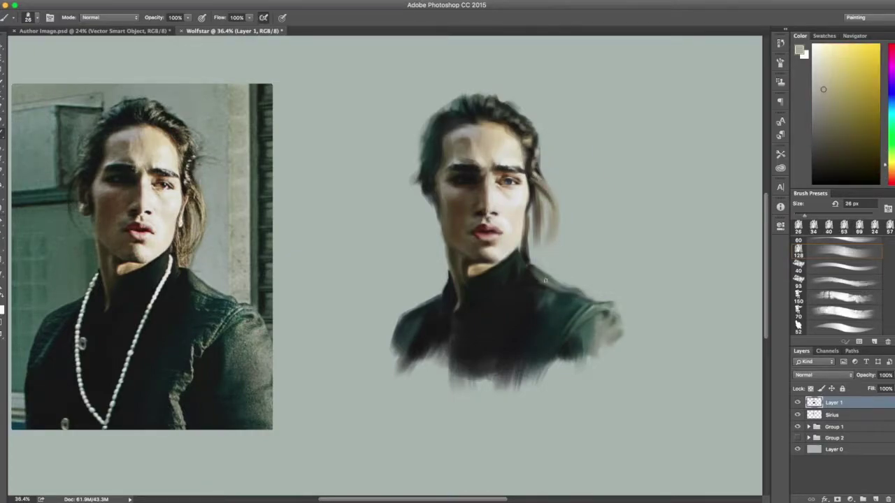
pyautogui.keyDown('alt'); pyautogui.click(521, 198); pyautogui.keyUp('alt')
pyautogui.moveTo(532, 232)
pyautogui.mouseDown()
pyautogui.moveTo(533, 199)
pyautogui.moveTo(544, 238)
pyautogui.moveTo(553, 202)
pyautogui.mouseUp()
pyautogui.keyDown('alt'); pyautogui.click(545, 209); pyautogui.keyUp('alt')
# Step: Resize the brush and touch up the hair beside the face with tan and darker olive strokes
pyautogui.press(']')
pyautogui.press(']')
pyautogui.keyDown('alt'); pyautogui.click(200, 207); pyautogui.keyUp('alt')
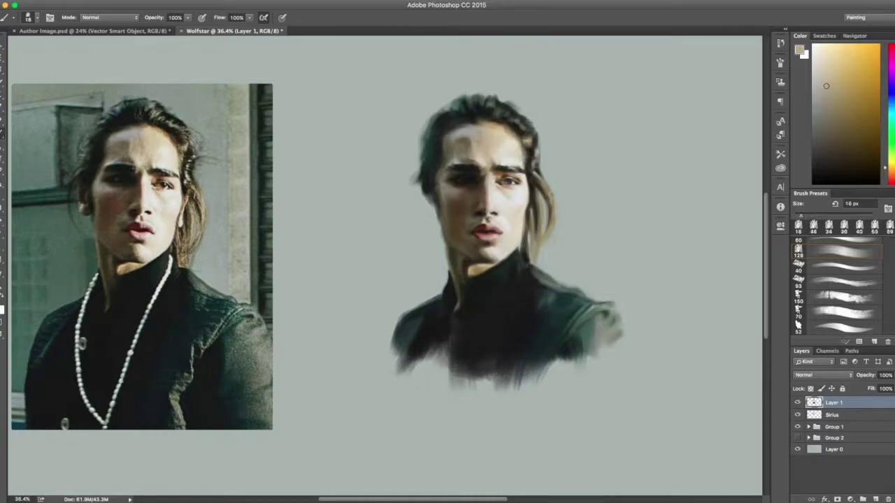
pyautogui.keyDown('alt'); pyautogui.click(201, 212); pyautogui.keyUp('alt')
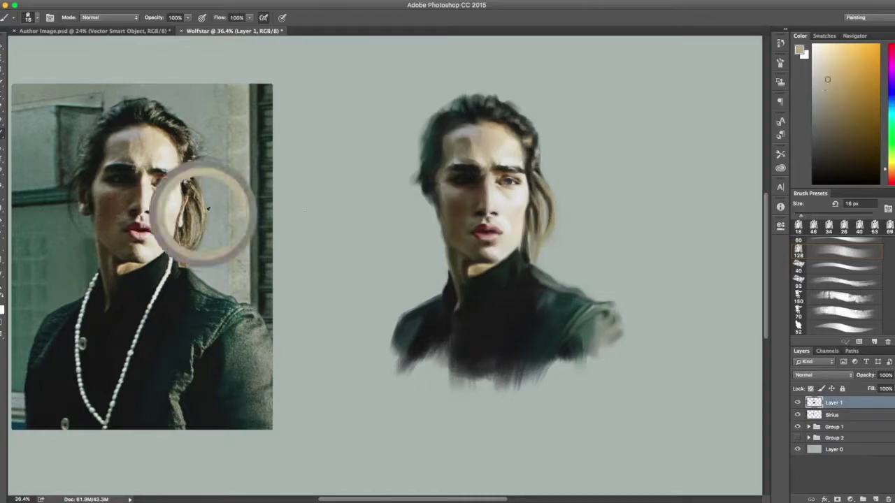
pyautogui.keyDown('alt'); pyautogui.click(535, 231); pyautogui.keyUp('alt')
pyautogui.moveTo(535, 231); pyautogui.dragTo(532, 265)
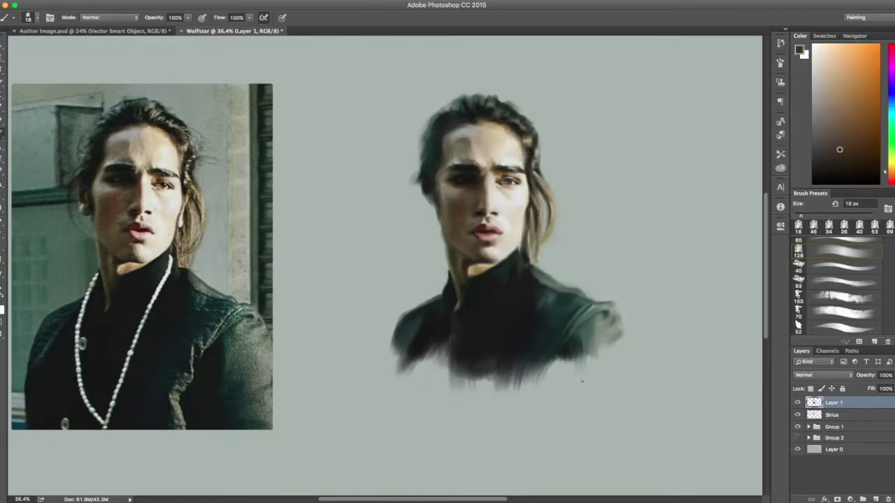
pyautogui.keyDown('alt'); pyautogui.click(546, 185); pyautogui.keyUp('alt')
pyautogui.moveTo(547, 182); pyautogui.dragTo(549, 200)
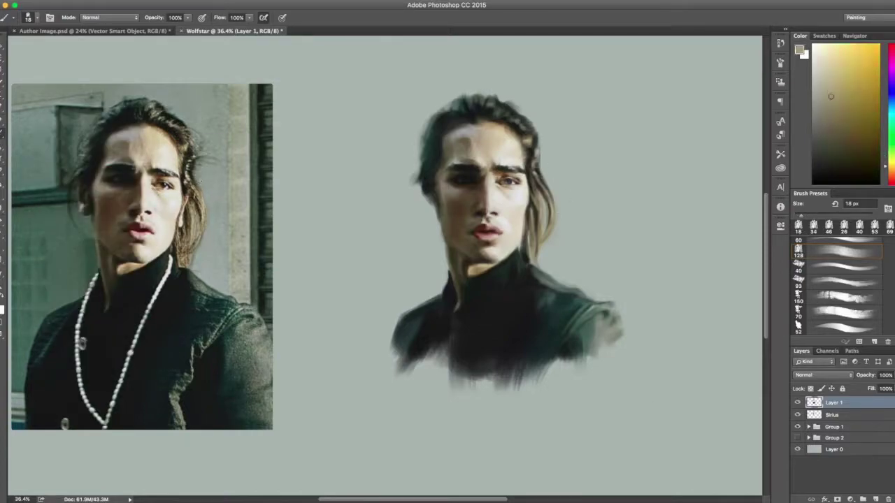
pyautogui.keyDown('alt'); pyautogui.click(200, 193); pyautogui.keyUp('alt')
pyautogui.keyDown('alt'); pyautogui.click(160, 120); pyautogui.keyUp('alt')
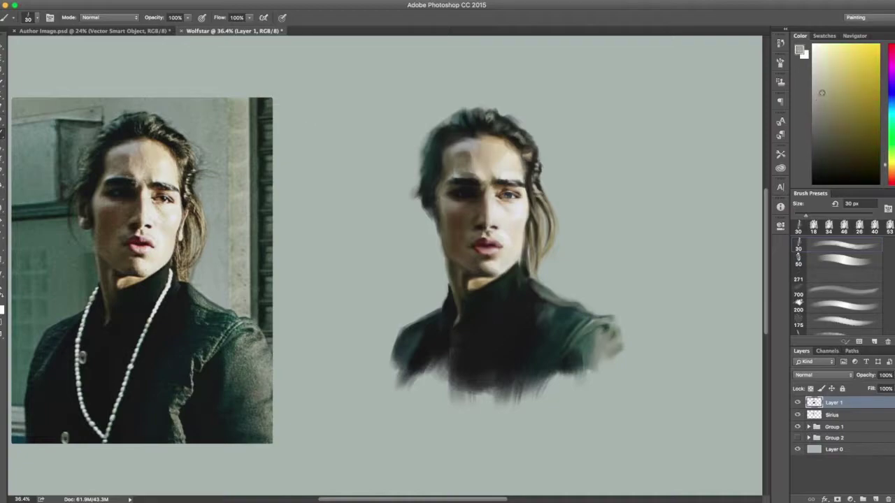
# Step: Paint a dark teal-green hair strand beside the cheek and erase stray paint around it
pyautogui.keyDown('alt'); pyautogui.click(126, 118); pyautogui.keyUp('alt')
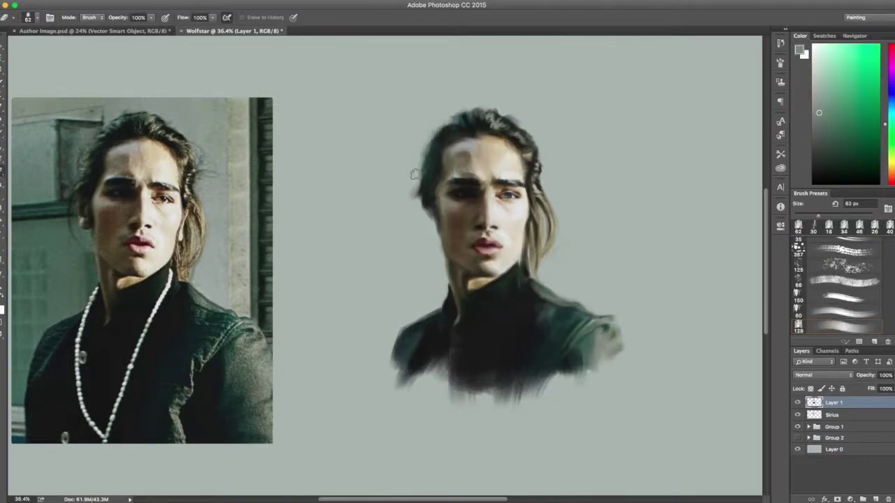
pyautogui.click(807, 216)
pyautogui.keyDown('alt'); pyautogui.click(107, 132); pyautogui.keyUp('alt')
pyautogui.keyDown('alt'); pyautogui.click(102, 160); pyautogui.keyUp('alt')
pyautogui.moveTo(423, 173); pyautogui.dragTo(419, 192)
pyautogui.keyDown('alt'); pyautogui.click(83, 170); pyautogui.keyUp('alt')
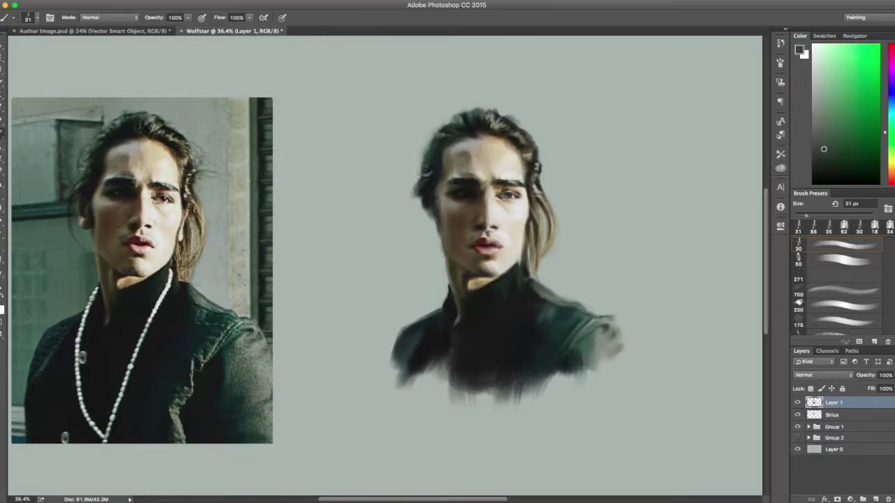
pyautogui.moveTo(420, 183); pyautogui.dragTo(421, 225)
pyautogui.scroll(-1, 419, 210)
pyautogui.click(798, 323)
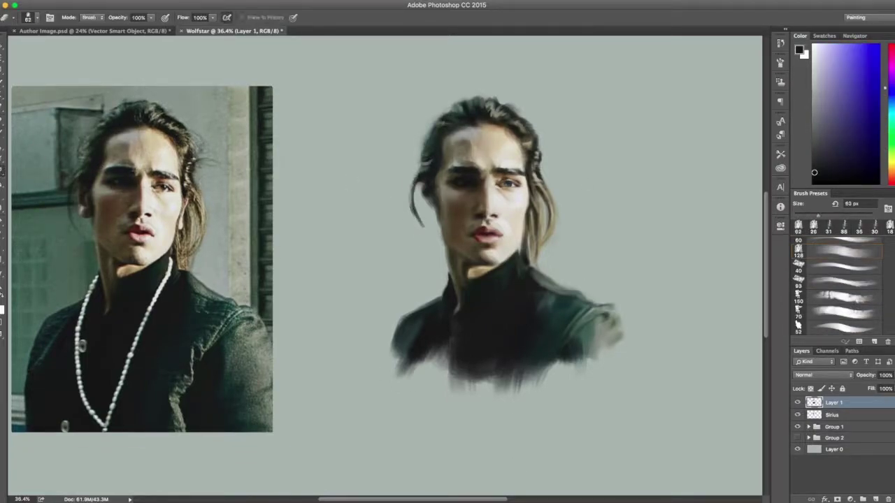
pyautogui.press('b')
# Step: Shrink the brush to 12 px and sample warm grey, yellowish highlight and mid-brown hair tones
pyautogui.keyDown('alt'); pyautogui.click(434, 195); pyautogui.keyUp('alt')
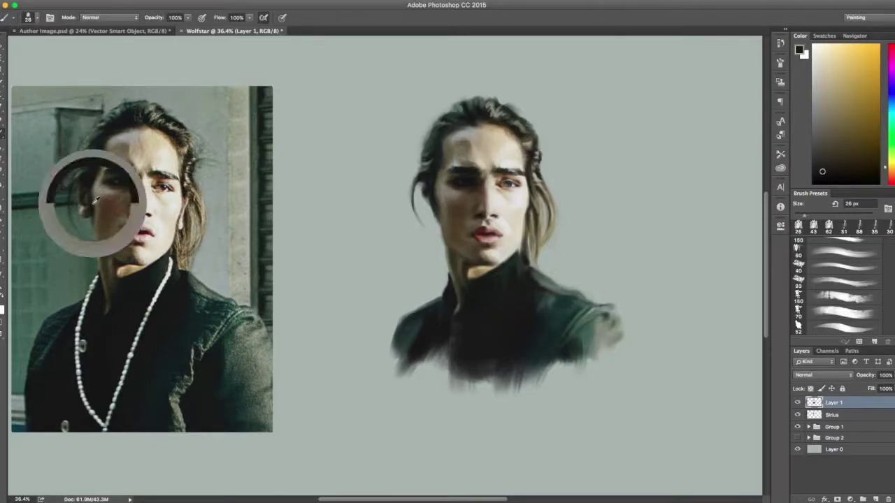
pyautogui.keyDown('alt'); pyautogui.click(182, 209); pyautogui.keyUp('alt')
pyautogui.keyDown('alt'); pyautogui.click(530, 218); pyautogui.keyUp('alt')
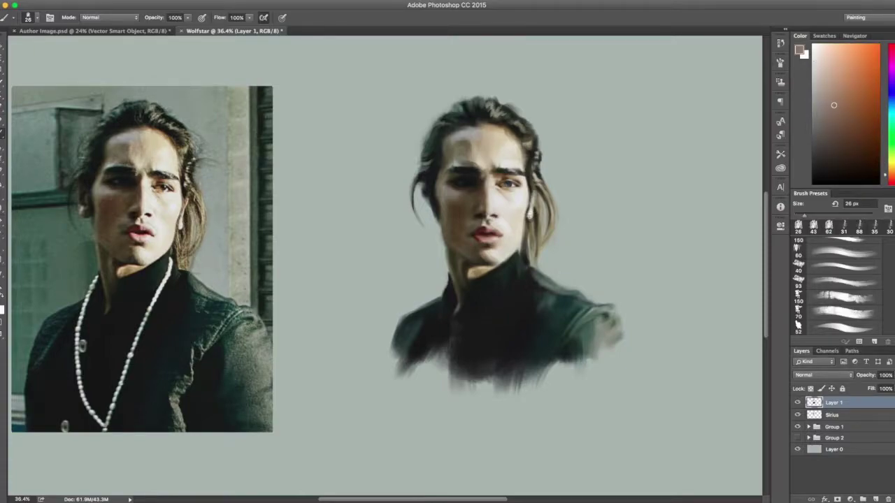
pyautogui.keyDown('alt'); pyautogui.click(191, 197); pyautogui.keyUp('alt')
pyautogui.press('[')
pyautogui.keyDown('alt'); pyautogui.click(190, 196); pyautogui.keyUp('alt')
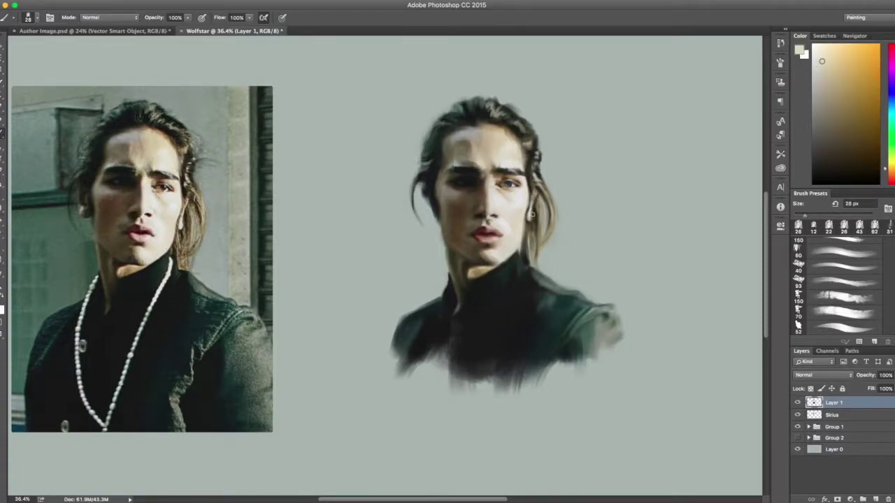
pyautogui.keyDown('alt'); pyautogui.click(192, 197); pyautogui.keyUp('alt')
pyautogui.keyDown('alt'); pyautogui.click(179, 223); pyautogui.keyUp('alt')
pyautogui.keyDown('alt'); pyautogui.click(533, 214); pyautogui.keyUp('alt')
pyautogui.keyDown('alt'); pyautogui.click(198, 194); pyautogui.keyUp('alt')
# Step: Sample pale yellow, olive-brown, near-black shadow and reddish-brown tones for the strands beside the face
pyautogui.keyDown('alt'); pyautogui.click(533, 216); pyautogui.keyUp('alt')
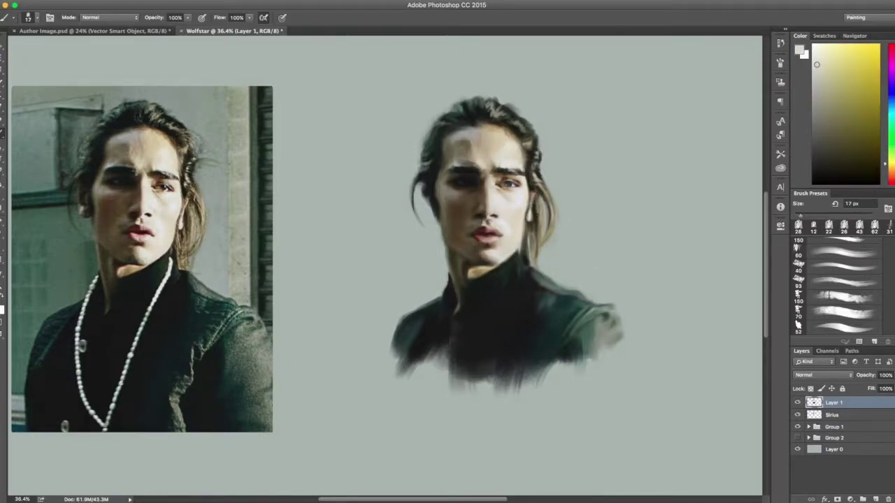
pyautogui.keyDown('alt'); pyautogui.click(536, 217); pyautogui.keyUp('alt')
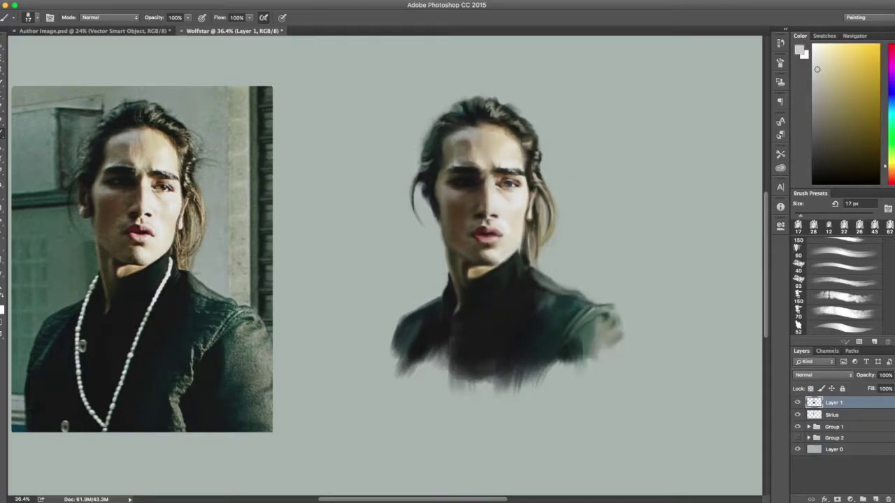
pyautogui.keyDown('alt'); pyautogui.click(533, 189); pyautogui.keyUp('alt')
pyautogui.keyDown('alt'); pyautogui.click(544, 306); pyautogui.keyUp('alt')
pyautogui.keyDown('alt'); pyautogui.click(184, 231); pyautogui.keyUp('alt')
pyautogui.keyDown('alt'); pyautogui.click(530, 217); pyautogui.keyUp('alt')
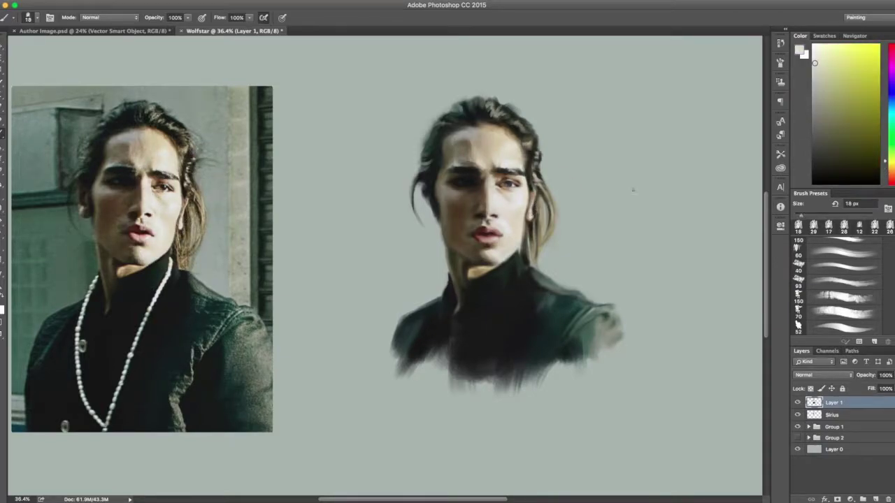
pyautogui.keyDown('alt'); pyautogui.click(191, 195); pyautogui.keyUp('alt')
pyautogui.keyDown('alt'); pyautogui.click(537, 197); pyautogui.keyUp('alt')
pyautogui.keyDown('alt'); pyautogui.click(535, 222); pyautogui.keyUp('alt')
pyautogui.keyDown('alt'); pyautogui.click(534, 219); pyautogui.keyUp('alt')
pyautogui.scroll(2, 266, 249)
# Step: Sample pale cream-yellow and hair colours from the painting and reference
pyautogui.keyDown('alt'); pyautogui.click(628, 162); pyautogui.keyUp('alt')
pyautogui.keyDown('alt'); pyautogui.click(592, 194); pyautogui.keyUp('alt')
pyautogui.keyDown('alt'); pyautogui.click(623, 175); pyautogui.keyUp('alt')
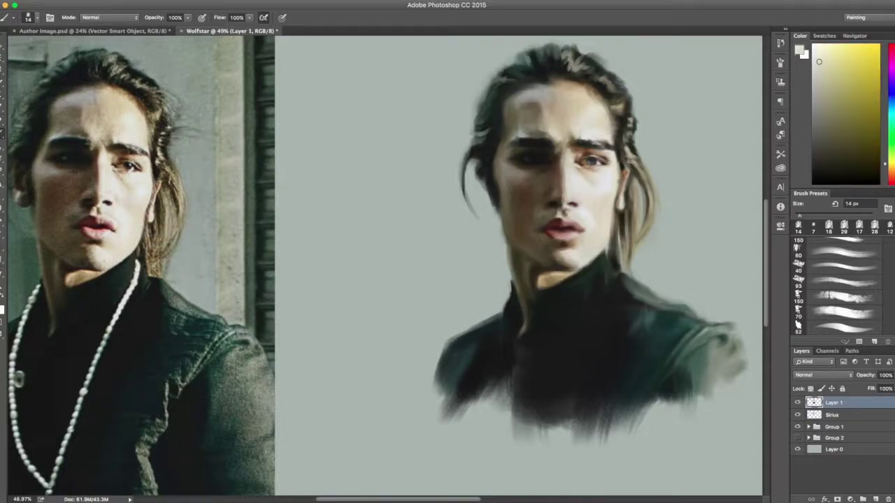
pyautogui.hscroll(-2, 384, 266)
pyautogui.keyDown('alt'); pyautogui.click(200, 212); pyautogui.keyUp('alt')
pyautogui.keyDown('alt'); pyautogui.click(656, 203); pyautogui.keyUp('alt')
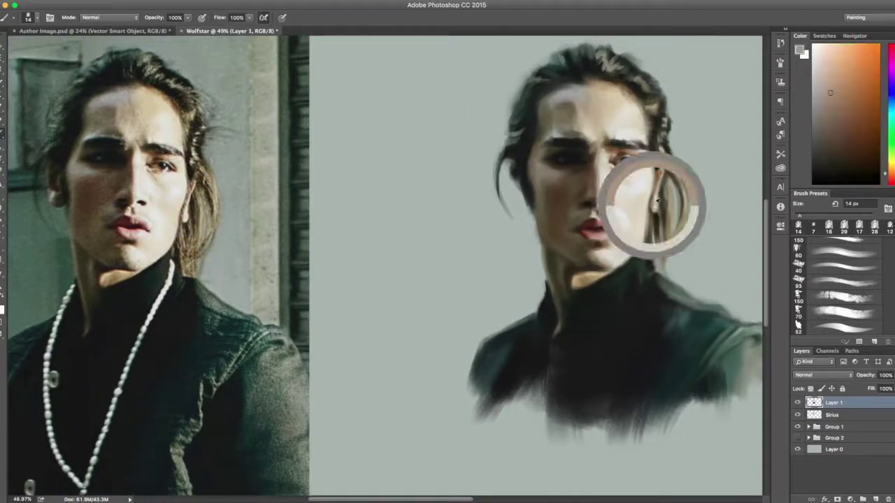
pyautogui.keyDown('alt'); pyautogui.click(656, 204); pyautogui.keyUp('alt')
pyautogui.scroll(-3, 679, 315)
pyautogui.scroll(3, 336, 209)
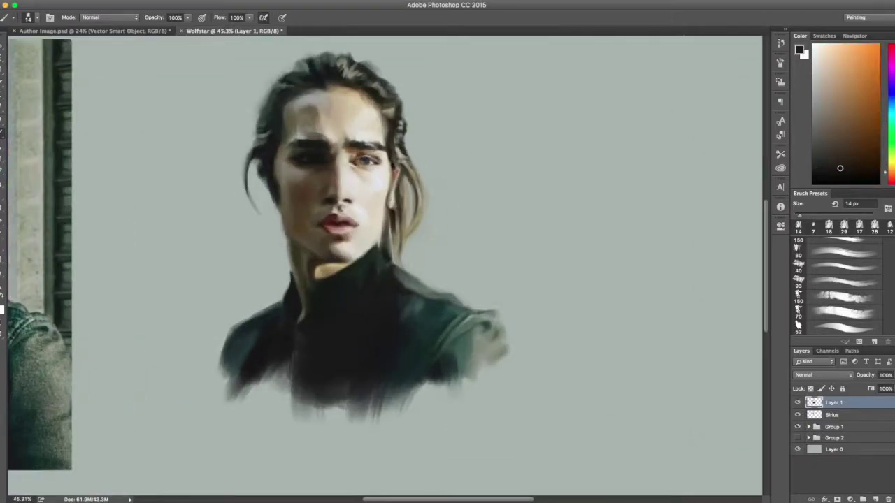
# Step: Sample orange skin, darker and golden brown tones around the face
pyautogui.keyDown('alt'); pyautogui.click(392, 203); pyautogui.keyUp('alt')
pyautogui.scroll(-3, 392, 203)
pyautogui.scroll(4, 388, 237)
pyautogui.scroll(-3, 392, 266)
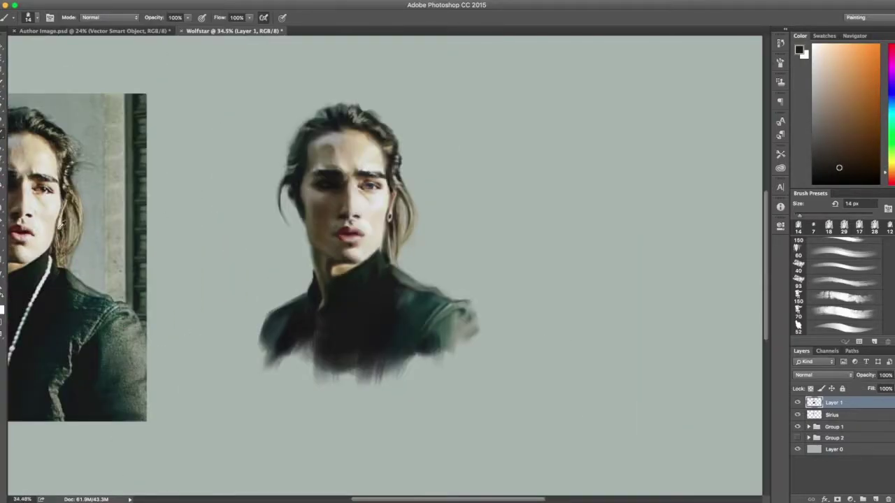
pyautogui.keyDown('alt'); pyautogui.click(63, 225); pyautogui.keyUp('alt')
pyautogui.scroll(2, 575, 237)
pyautogui.keyDown('alt'); pyautogui.click(575, 236); pyautogui.keyUp('alt')
pyautogui.keyDown('alt'); pyautogui.click(576, 243); pyautogui.keyUp('alt')
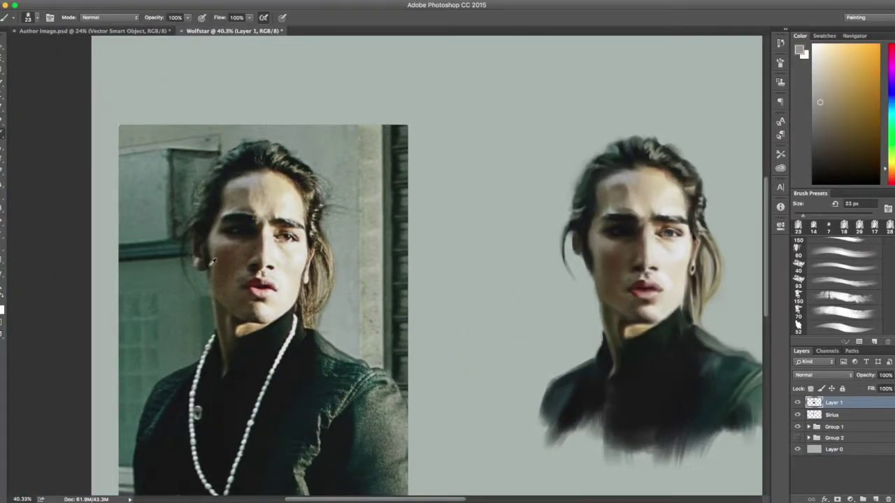
# Step: Paint a small dark orange-brown stroke on the cheek using tones from the reference cheek
pyautogui.keyDown('alt'); pyautogui.click(584, 264); pyautogui.keyUp('alt')
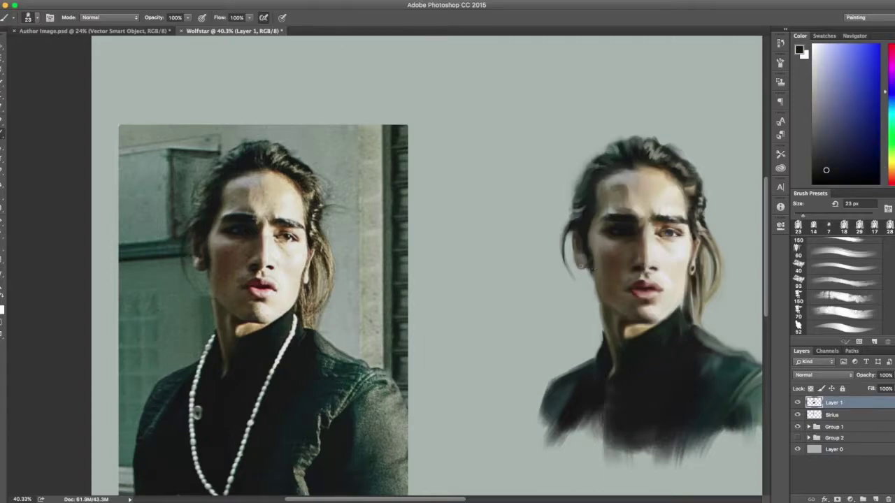
pyautogui.keyDown('alt'); pyautogui.click(207, 263); pyautogui.keyUp('alt')
pyautogui.keyDown('alt'); pyautogui.click(571, 257); pyautogui.keyUp('alt')
pyautogui.keyDown('alt'); pyautogui.click(210, 259); pyautogui.keyUp('alt')
pyautogui.moveTo(578, 268); pyautogui.dragTo(599, 260)
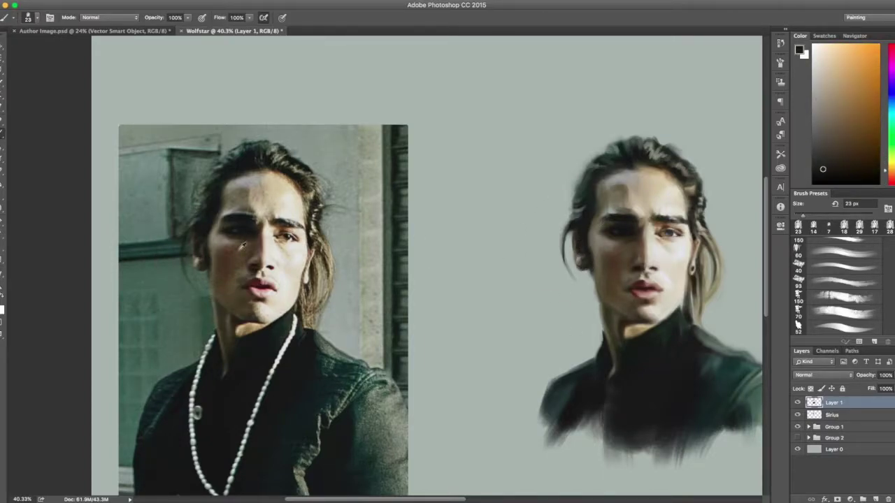
pyautogui.press('e')
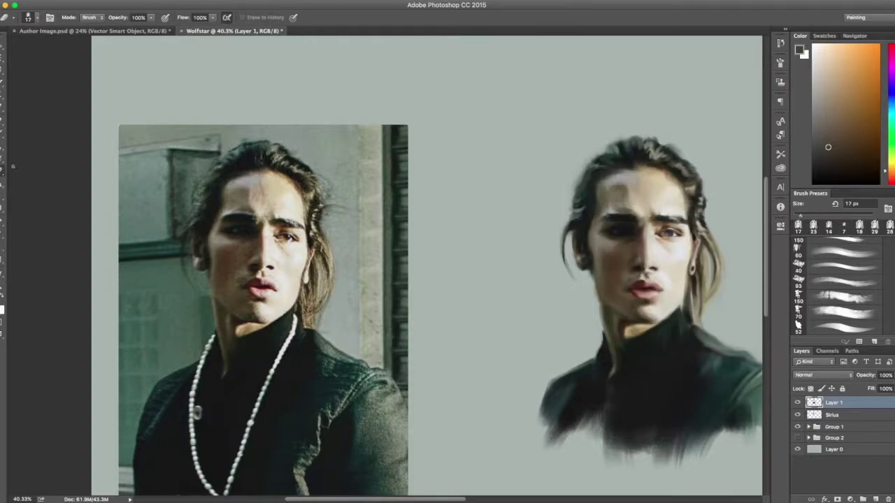
pyautogui.press('b')
# Step: Pick dark and light grey earring colours, erasing back to an earlier state in between
pyautogui.keyDown('alt'); pyautogui.click(575, 252); pyautogui.keyUp('alt')
pyautogui.keyDown('alt'); pyautogui.click(589, 263); pyautogui.keyUp('alt')
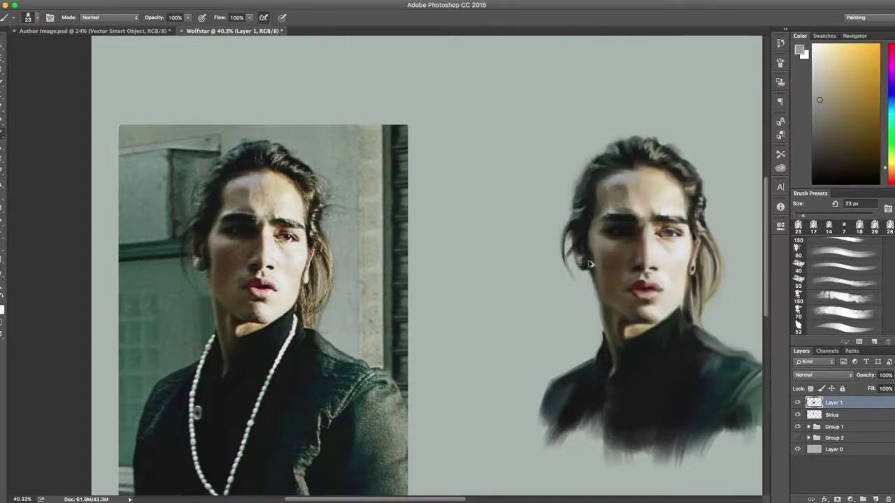
pyautogui.keyDown('alt'); pyautogui.click(585, 260); pyautogui.keyUp('alt')
pyautogui.press('e')
pyautogui.press('b')
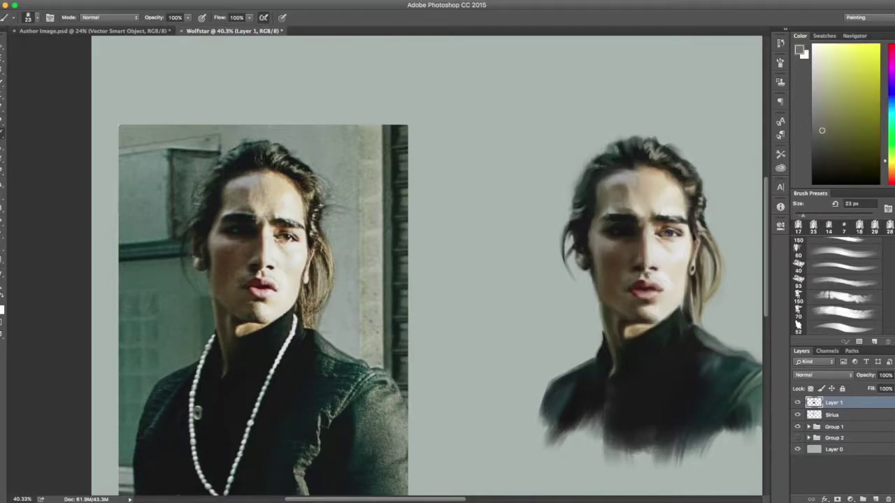
pyautogui.keyDown('alt'); pyautogui.click(585, 261); pyautogui.keyUp('alt')
# Step: With a 9 px brush, dab a light earring, then paint a dark earring on the left earlobe
pyautogui.press('[')
pyautogui.press('[')
pyautogui.keyDown('alt'); pyautogui.click(589, 260); pyautogui.keyUp('alt')
pyautogui.press('d')
pyautogui.hotkey('ctrl', 'z')
pyautogui.keyDown('alt'); pyautogui.click(584, 263); pyautogui.keyUp('alt')
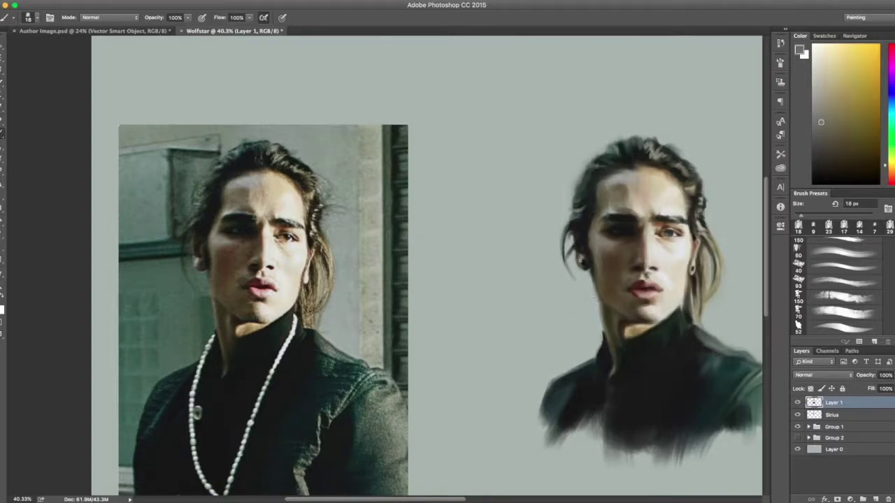
pyautogui.moveTo(584, 263); pyautogui.dragTo(182, 248)
# Step: Sample dark red, lighter pink and reddish-brown lip tones with a 13–19 px brush
pyautogui.press('.')
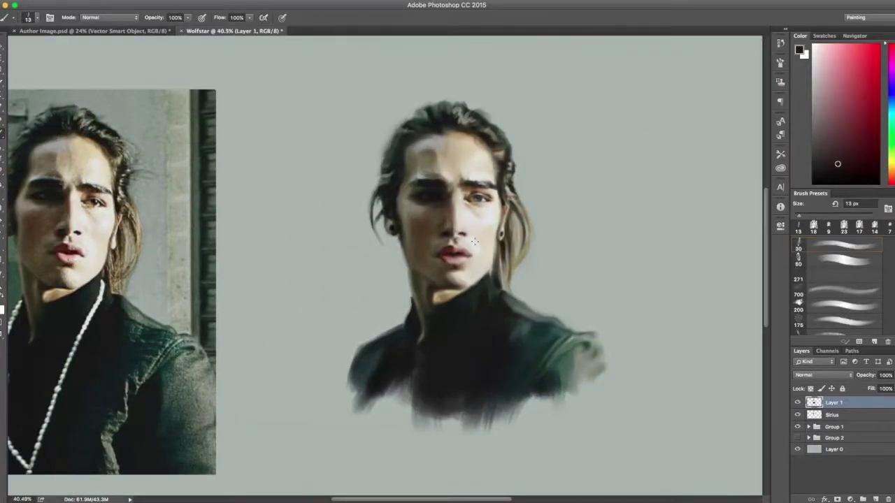
pyautogui.keyDown('alt'); pyautogui.click(83, 255); pyautogui.keyUp('alt')
pyautogui.press('.')
pyautogui.keyDown('alt'); pyautogui.click(91, 247); pyautogui.keyUp('alt')
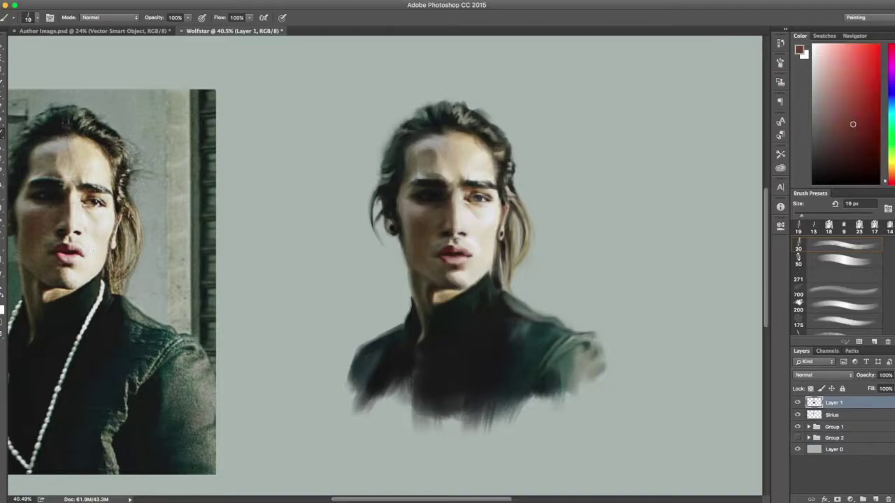
pyautogui.keyDown('alt'); pyautogui.click(82, 254); pyautogui.keyUp('alt')
pyautogui.keyDown('alt'); pyautogui.scroll(-2, 448, 251); pyautogui.keyUp('alt')
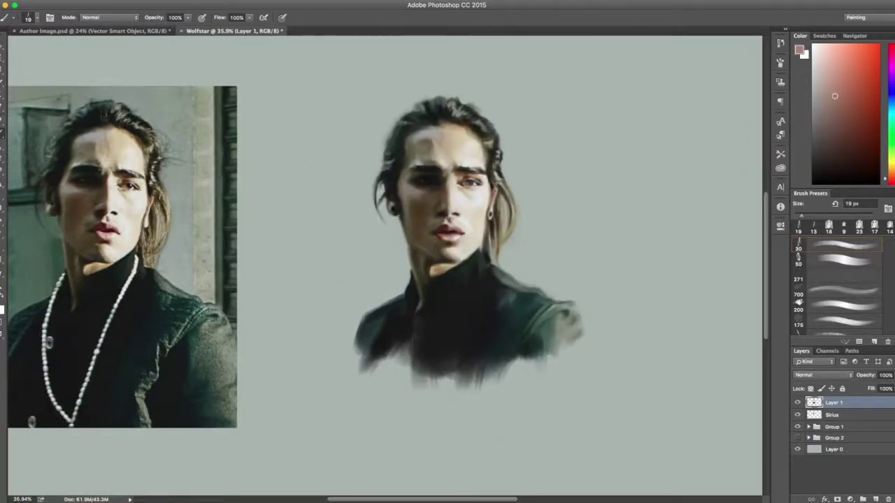
pyautogui.keyDown('alt'); pyautogui.click(105, 229); pyautogui.keyUp('alt')
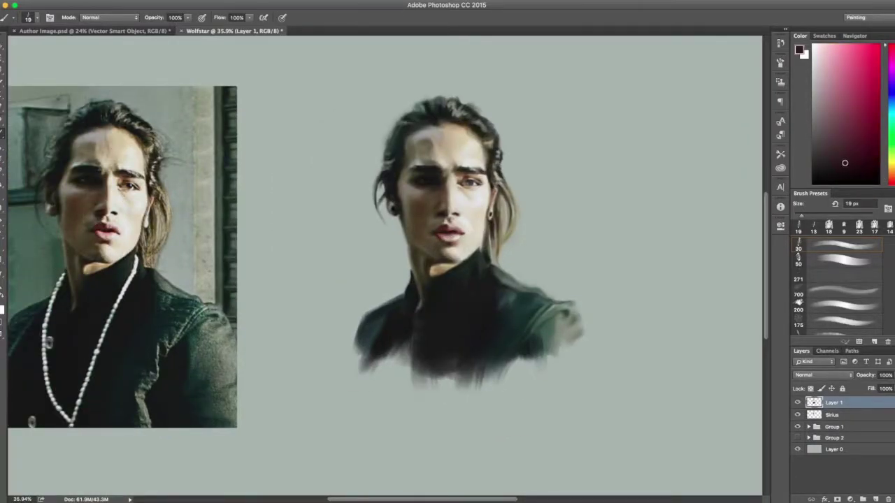
pyautogui.keyDown('alt'); pyautogui.click(105, 235); pyautogui.keyUp('alt')
pyautogui.keyDown('alt'); pyautogui.click(115, 219); pyautogui.keyUp('alt')
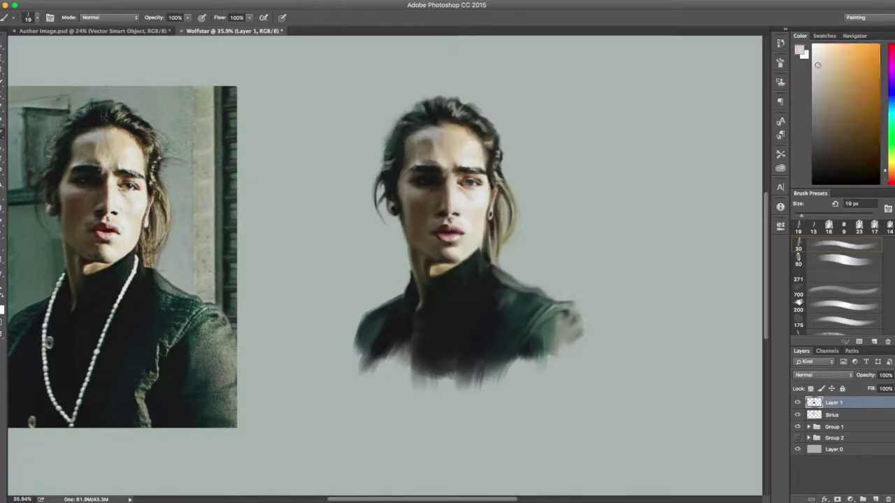
pyautogui.scroll(3, 384, 264)
pyautogui.keyDown('alt'); pyautogui.click(516, 203); pyautogui.keyUp('alt')
pyautogui.press(']')
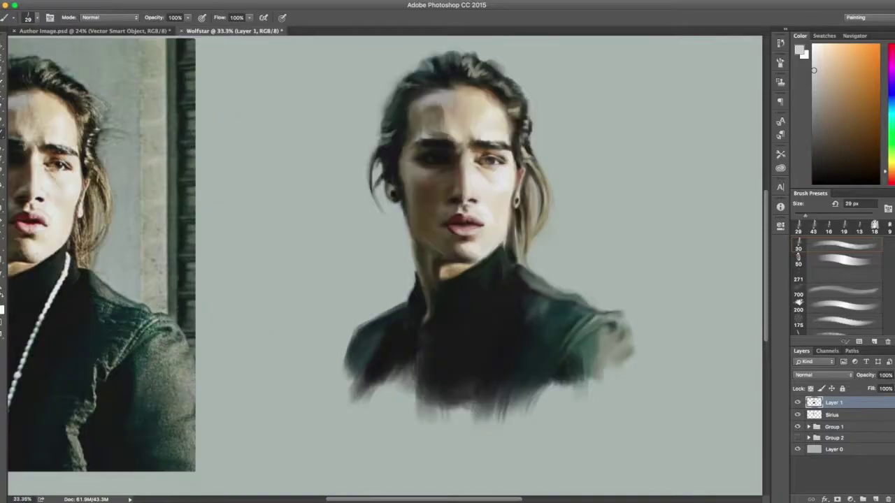
# Step: Sample light skin and lip red, switch brush preset, and lower opacity to 39%
pyautogui.scroll(-2, 343, 222)
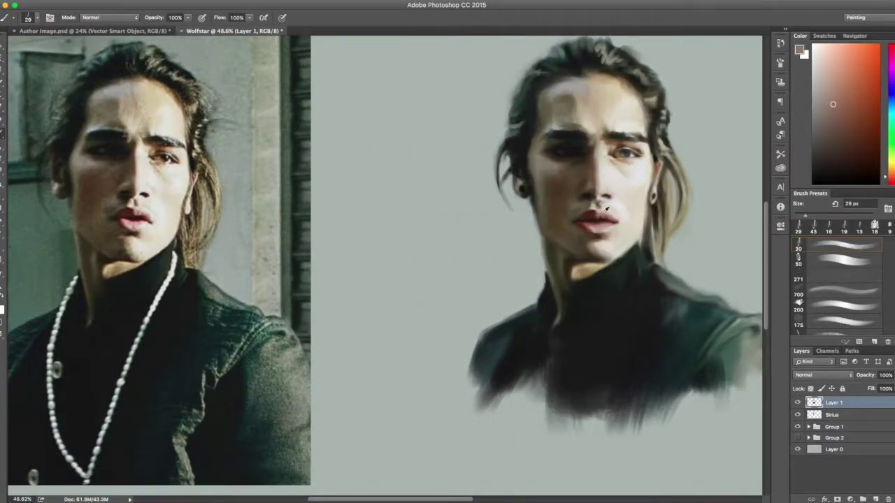
pyautogui.keyDown('alt'); pyautogui.click(142, 210); pyautogui.keyUp('alt')
pyautogui.keyDown('alt'); pyautogui.click(603, 220); pyautogui.keyUp('alt')
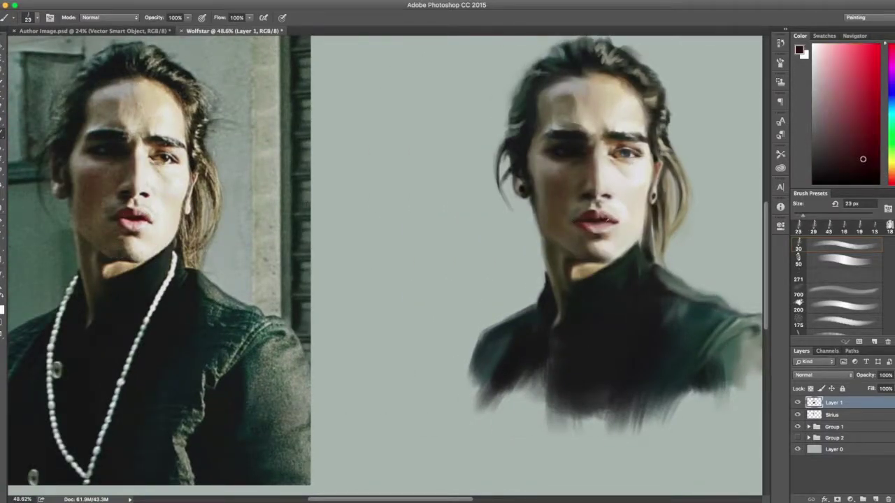
pyautogui.scroll(-3, 840, 294)
pyautogui.click(798, 313)
pyautogui.press('3')
pyautogui.press('9')
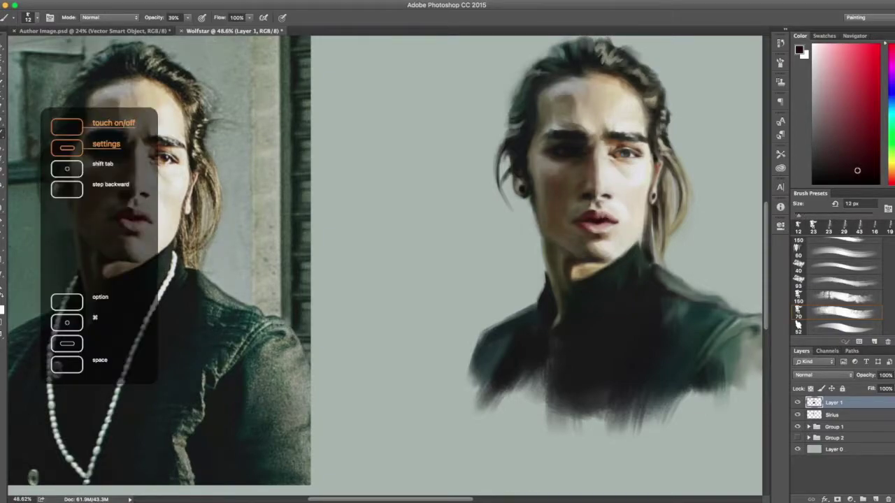
# Step: Paint the face with pale skin, beige cheek, near-white highlight, red lip and dark shadow tones
pyautogui.keyDown('alt'); pyautogui.click(616, 230); pyautogui.keyUp('alt')
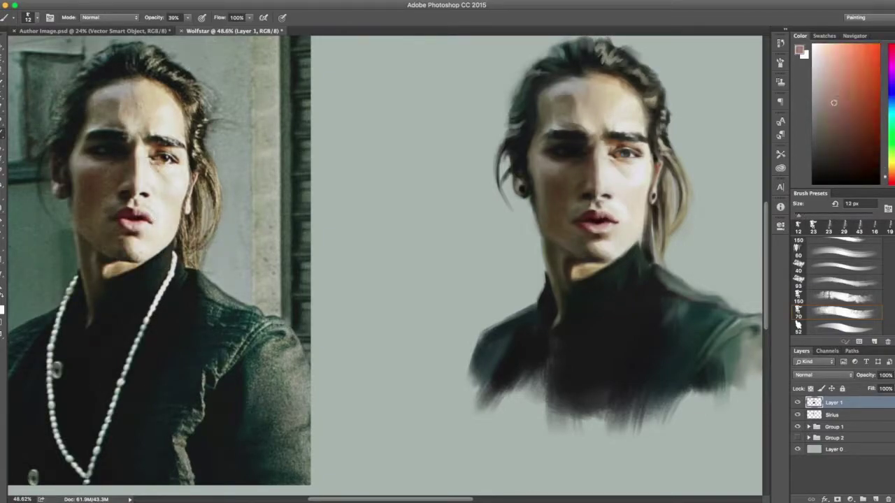
pyautogui.keyDown('alt'); pyautogui.click(137, 207); pyautogui.keyUp('alt')
pyautogui.click(813, 65)
pyautogui.scroll(-3, 273, 278)
pyautogui.scroll(3, 545, 224)
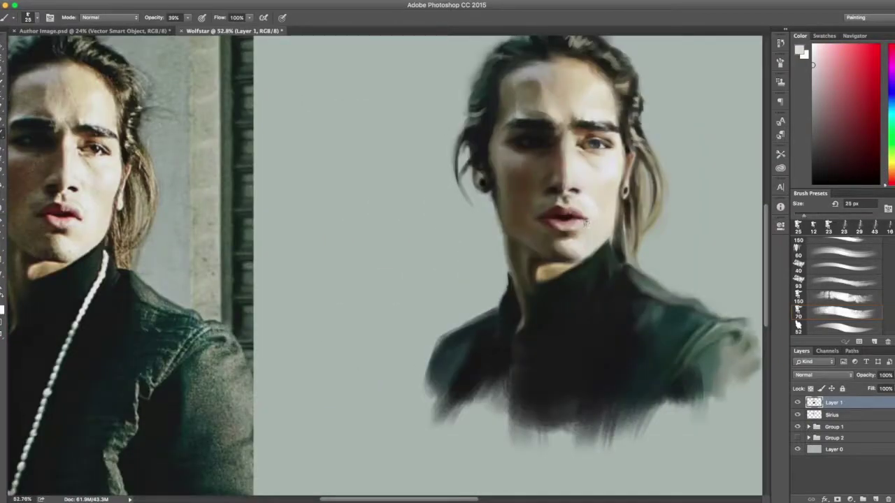
pyautogui.keyDown('alt'); pyautogui.click(587, 224); pyautogui.keyUp('alt')
pyautogui.scroll(-2, 589, 218)
pyautogui.keyDown('alt'); pyautogui.click(589, 218); pyautogui.keyUp('alt')
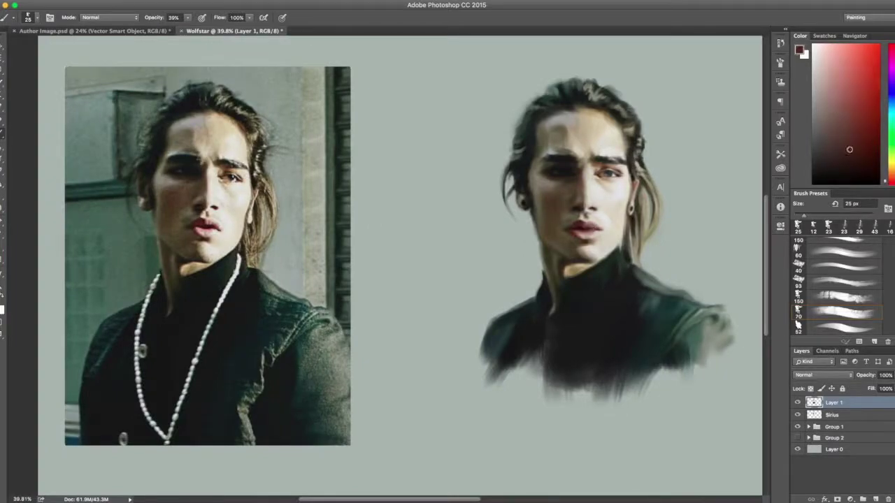
pyautogui.scroll(2, 590, 219)
# Step: Resize the brush to 11, 19, then 40 px while sampling tan skin tones
pyautogui.press('[')
pyautogui.press('[')
pyautogui.scroll(-3, 375, 240)
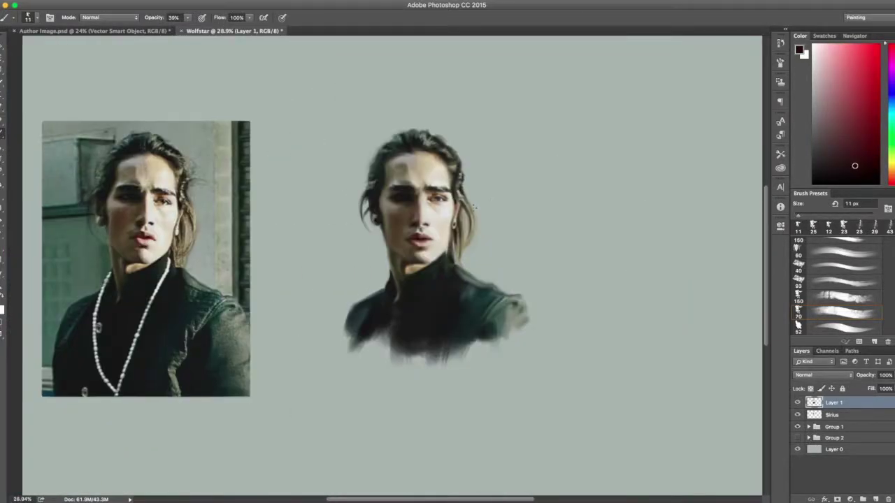
pyautogui.scroll(1, 376, 241)
pyautogui.press(']')
pyautogui.keyDown('alt'); pyautogui.click(109, 222); pyautogui.keyUp('alt')
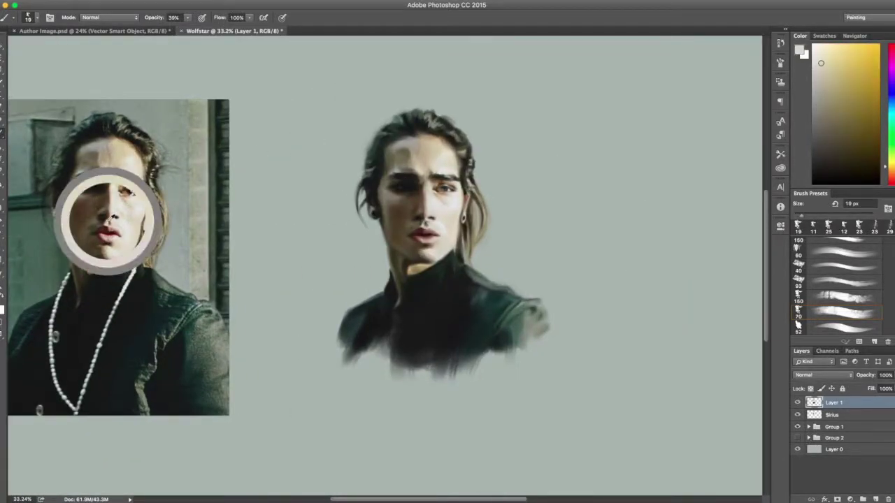
pyautogui.press(']')
pyautogui.press(']')
pyautogui.press(']')
pyautogui.scroll(3, 419, 210)
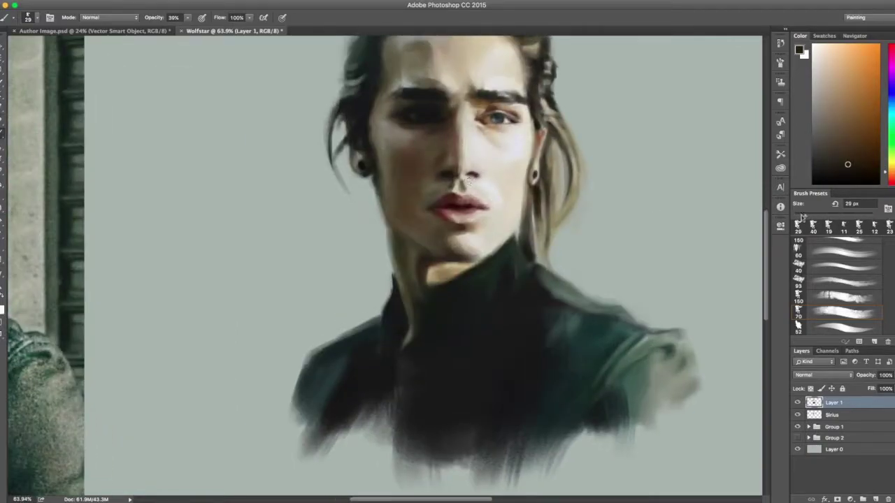
pyautogui.scroll(-2, 419, 210)
pyautogui.keyDown('alt'); pyautogui.click(160, 210); pyautogui.keyUp('alt')
# Step: Paint dark brown at 100% opacity, then black with a 24 px brush at 36%
pyautogui.press('0')
pyautogui.keyDown('alt'); pyautogui.click(171, 215); pyautogui.keyUp('alt')
pyautogui.press('.')
pyautogui.press('3')
pyautogui.press('6')
pyautogui.keyDown('alt'); pyautogui.click(161, 200); pyautogui.keyUp('alt')
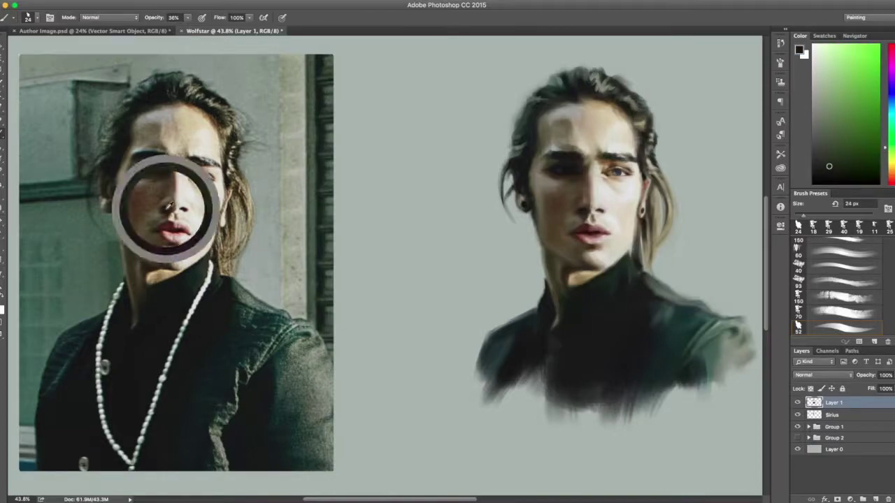
# Step: Shrink the brush to 14 px and paint with a dark blue
pyautogui.scroll(3, 489, 210)
pyautogui.scroll(-2, 489, 210)
pyautogui.press(',')
pyautogui.scroll(-3, 489, 280)
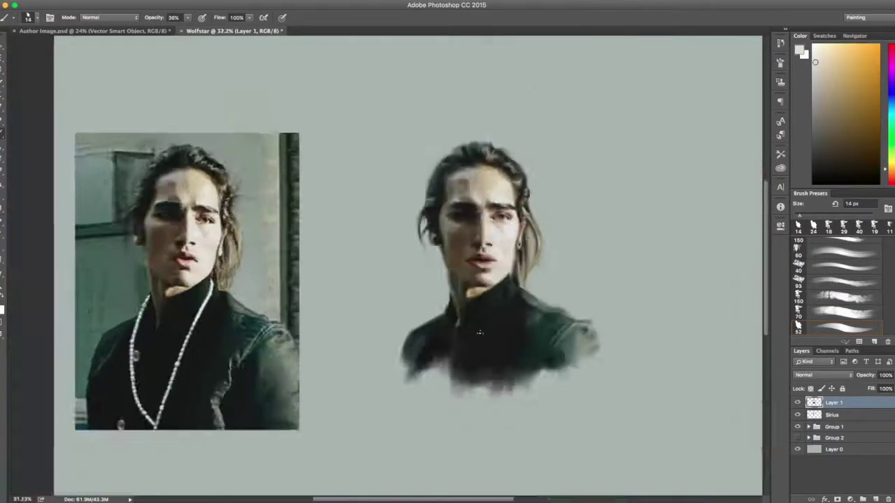
pyautogui.scroll(-1, 490, 279)
pyautogui.keyDown('alt'); pyautogui.click(479, 329); pyautogui.keyUp('alt')
pyautogui.scroll(2, 489, 280)
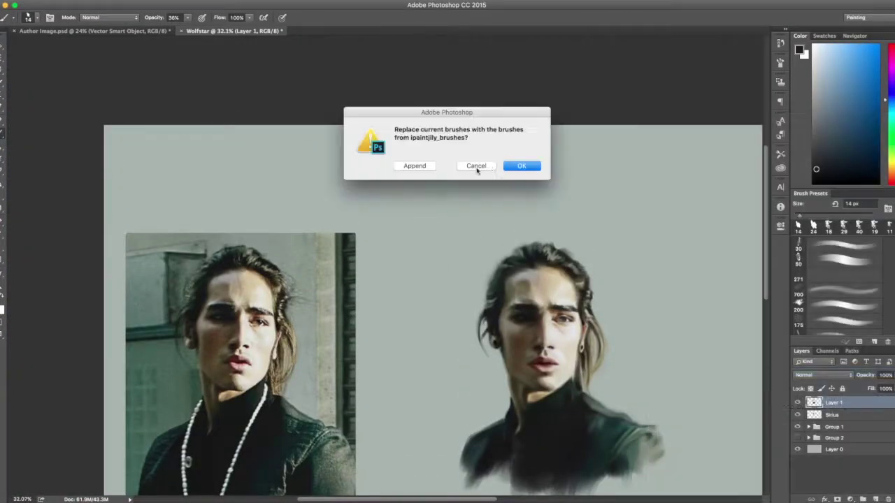
# Step: Save the current brushes as a set named Favourites and pick a large brush preset
pyautogui.click(522, 166)
pyautogui.write('Favourites')
pyautogui.press('Return')
pyautogui.click(889, 208)
pyautogui.rightClick(871, 302)
pyautogui.click(871, 302)
pyautogui.scroll(-1, 835, 262)
pyautogui.scroll(-2, 835, 262)
pyautogui.scroll(-2, 835, 262)
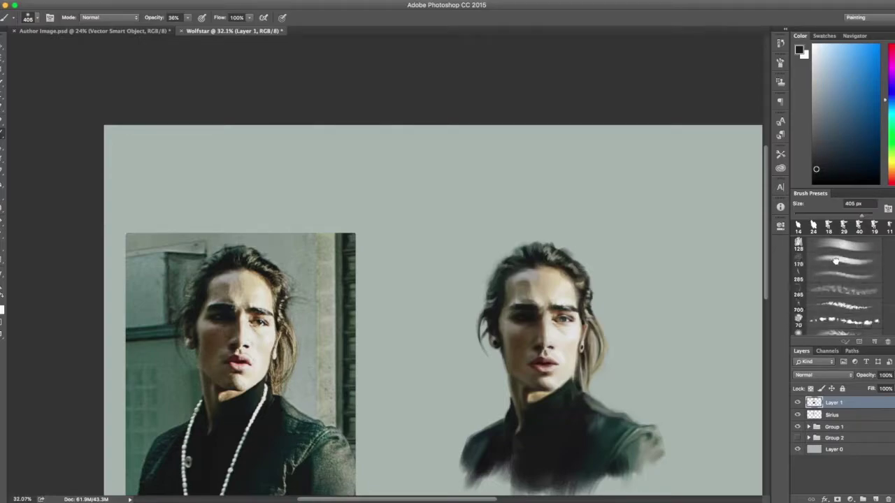
# Step: Try replacing the brushes with the Favourites set, dismissing the loading error
pyautogui.click(888, 208)
pyautogui.click(699, 420)
pyautogui.click(523, 222)
pyautogui.click(523, 168)
pyautogui.click(888, 208)
pyautogui.click(855, 362)
pyautogui.click(488, 169)
pyautogui.click(888, 208)
pyautogui.click(856, 362)
# Step: Load Favourites.abr into the brush presets through Spotlight search
pyautogui.press('super+space')
pyautogui.press('Escape')
pyautogui.press('super+space')
pyautogui.press('Return')
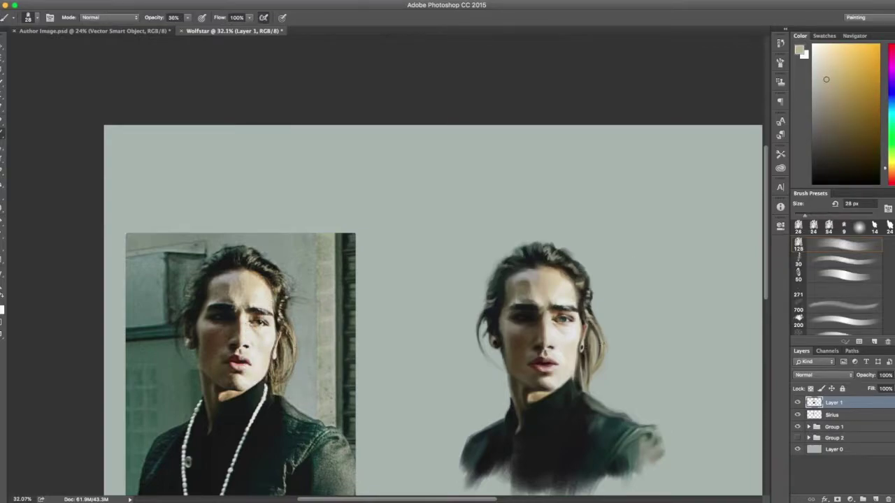
# Step: Resume painting by sampling tan skin tones from the painting and reference
pyautogui.keyDown('alt'); pyautogui.click(605, 348); pyautogui.keyUp('alt')
pyautogui.press('e')
pyautogui.press('b')
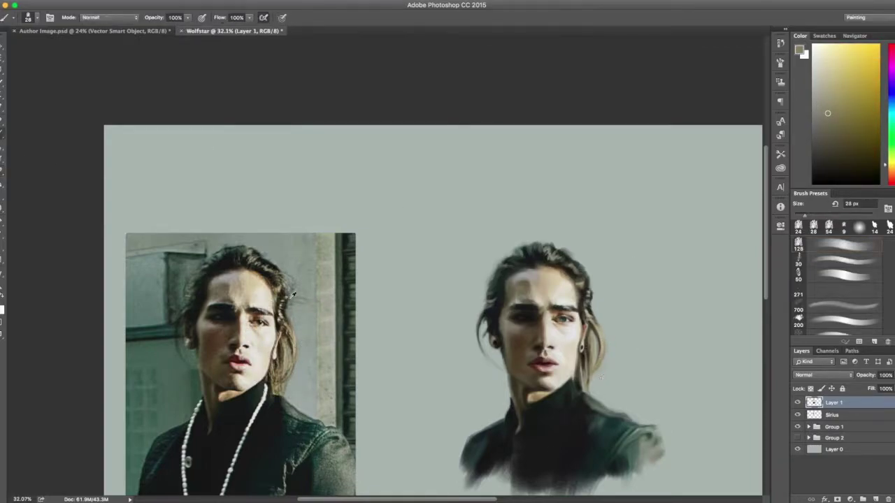
pyautogui.keyDown('alt'); pyautogui.click(289, 280); pyautogui.keyUp('alt')
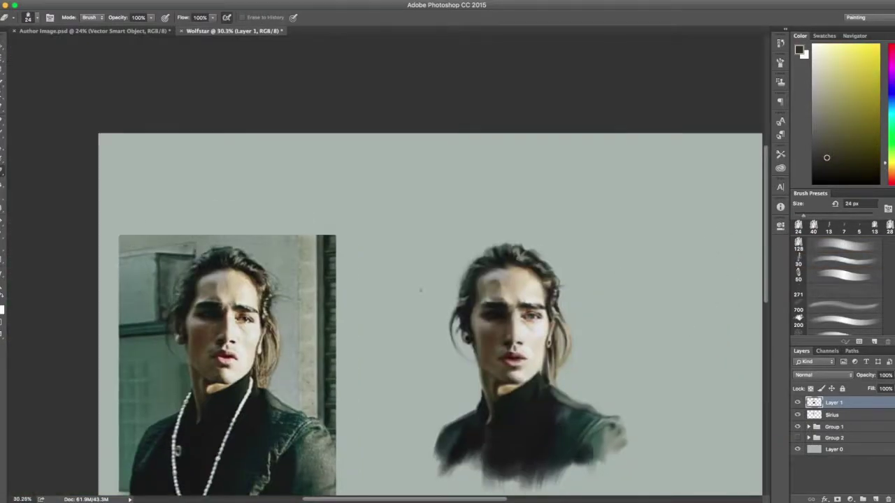
# Step: Zoom out and flip the portrait layer horizontally
pyautogui.hotkey('ctrl', '-')
pyautogui.click(102, 1)
pyautogui.moveTo(112, 196)
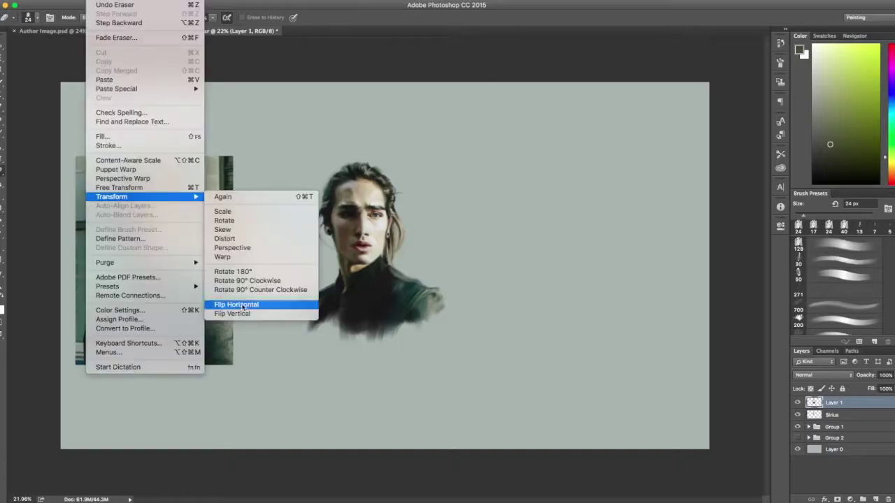
pyautogui.click(242, 306)
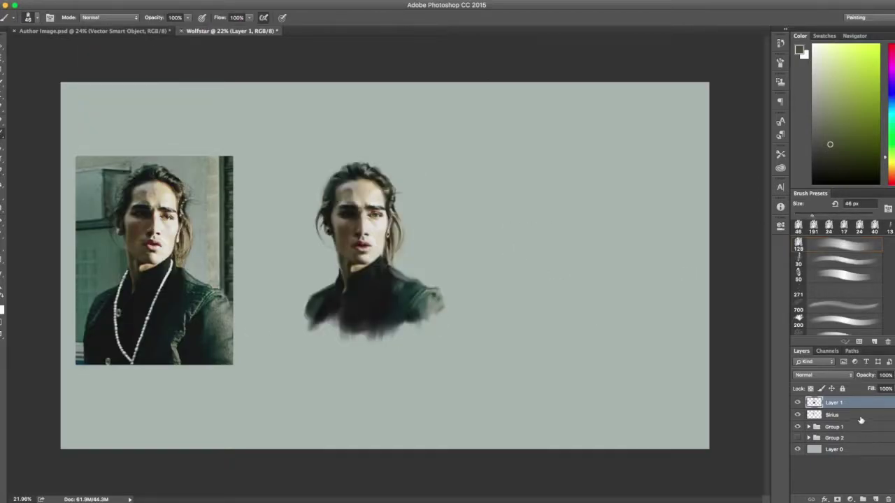
# Step: Group Layer 1 and Sirius into a Sirius group and mirror the whole group horizontally
pyautogui.hotkey('ctrl', 'g')
pyautogui.press('e')
pyautogui.moveTo(811, 213); pyautogui.dragTo(863, 216)
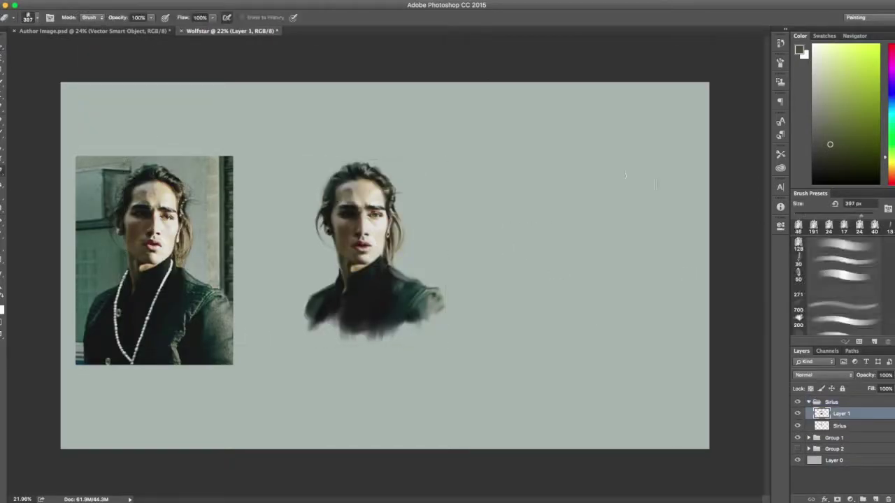
pyautogui.press('v')
pyautogui.click(809, 402)
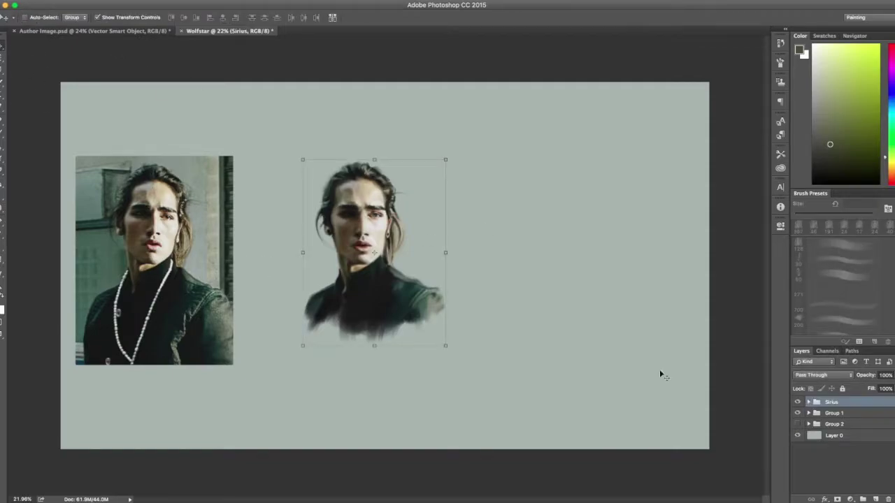
pyautogui.hotkey('ctrl', 't')
pyautogui.click(236, 304)
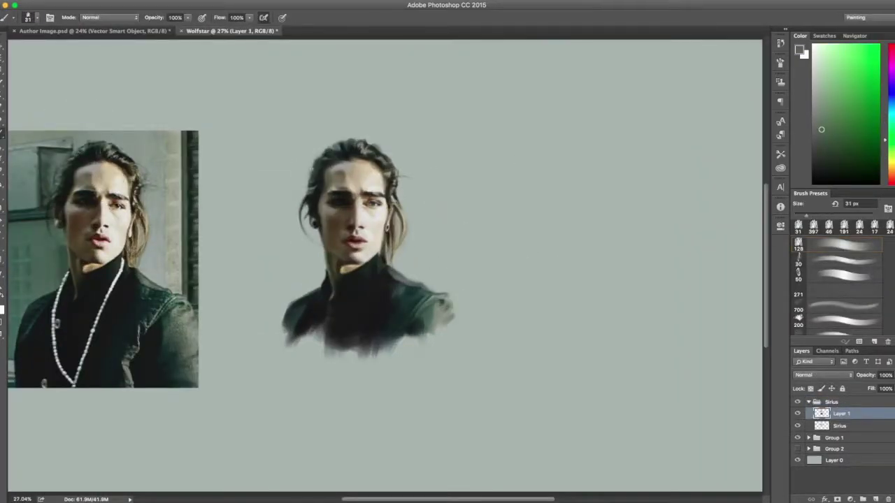
# Step: Sample reference tones, adjusting the brush between about 19 and 12 px
pyautogui.keyDown('alt'); pyautogui.click(67, 175); pyautogui.keyUp('alt')
pyautogui.press('[')
pyautogui.press('[')
pyautogui.press('[')
pyautogui.keyDown('alt'); pyautogui.click(61, 180); pyautogui.keyUp('alt')
pyautogui.press(']')
pyautogui.press(']')
pyautogui.press(']')
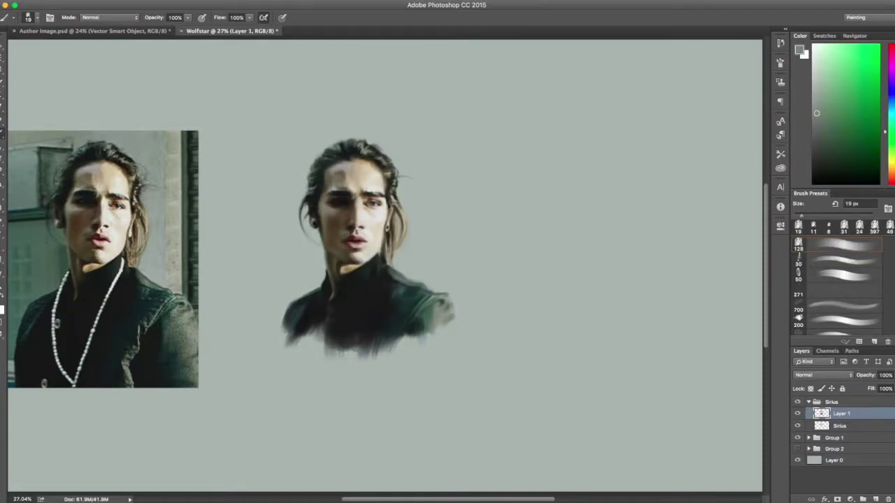
pyautogui.keyDown('alt'); pyautogui.click(55, 167); pyautogui.keyUp('alt')
pyautogui.press('[')
# Step: Sample jacket teal and grey-green background tones, resizing the brush to 20, 36 and 18 px
pyautogui.keyDown('alt'); pyautogui.click(154, 318); pyautogui.keyUp('alt')
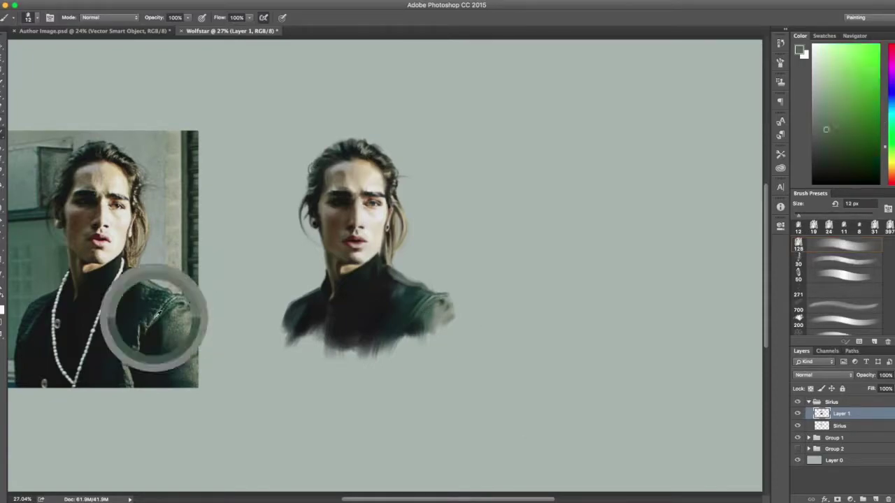
pyautogui.press(']')
pyautogui.press(']')
pyautogui.keyDown('alt'); pyautogui.click(158, 313); pyautogui.keyUp('alt')
pyautogui.moveTo(158, 312); pyautogui.dragTo(163, 301)
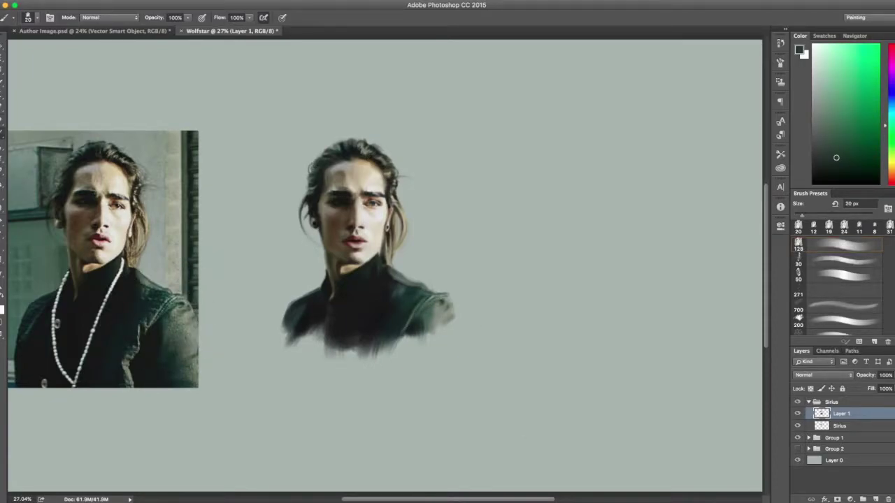
pyautogui.keyDown('alt'); pyautogui.click(423, 319); pyautogui.keyUp('alt')
pyautogui.press(']')
pyautogui.press(']')
pyautogui.keyDown('alt'); pyautogui.click(439, 391); pyautogui.keyUp('alt')
pyautogui.press('[')
pyautogui.press('[')
pyautogui.press('[')
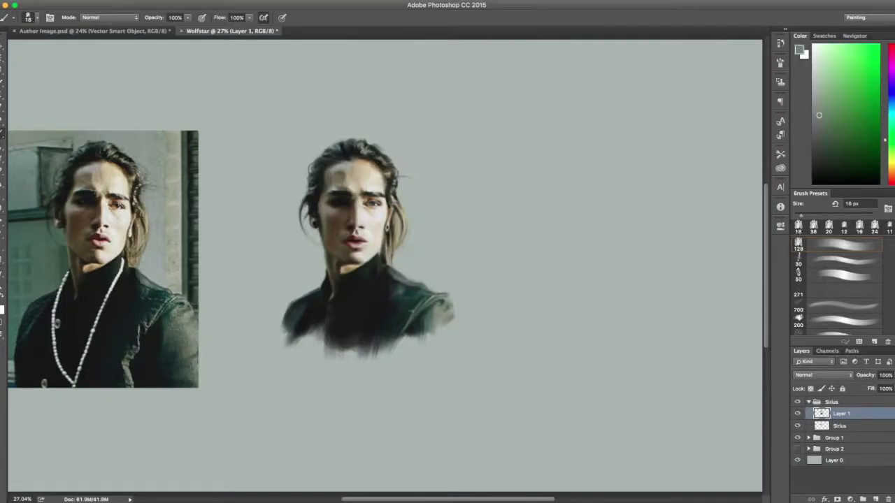
# Step: Alternate between dark teal and reference greens to paint the jacket
pyautogui.keyDown('alt'); pyautogui.click(420, 308); pyautogui.keyUp('alt')
pyautogui.keyDown('alt'); pyautogui.click(141, 328); pyautogui.keyUp('alt')
pyautogui.keyDown('alt'); pyautogui.click(151, 324); pyautogui.keyUp('alt')
pyautogui.keyDown('alt'); pyautogui.click(398, 328); pyautogui.keyUp('alt')
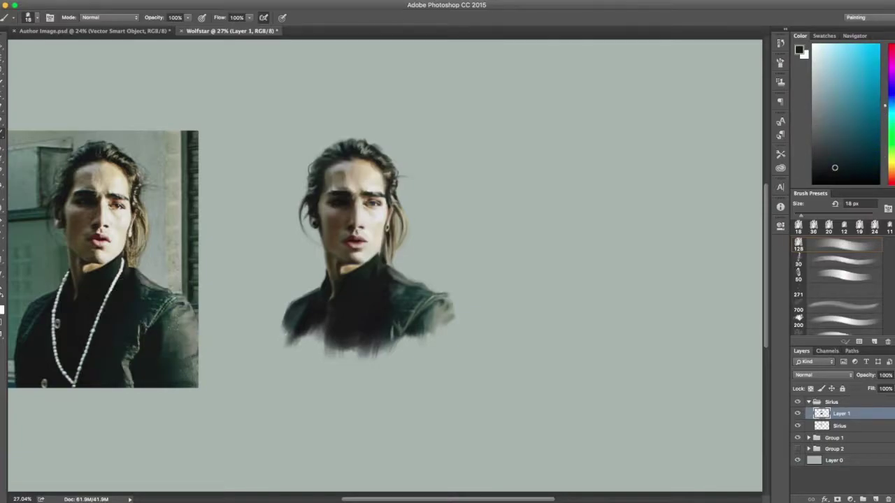
pyautogui.keyDown('alt'); pyautogui.click(45, 332); pyautogui.keyUp('alt')
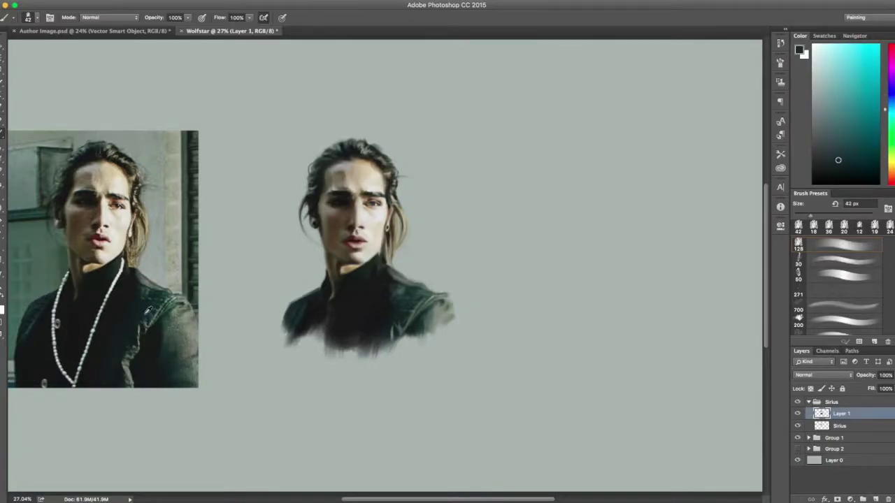
pyautogui.keyDown('alt'); pyautogui.click(49, 326); pyautogui.keyUp('alt')
# Step: Crop the canvas around the painted portrait, excluding the reference photo
pyautogui.hotkey('ctrl', '-')
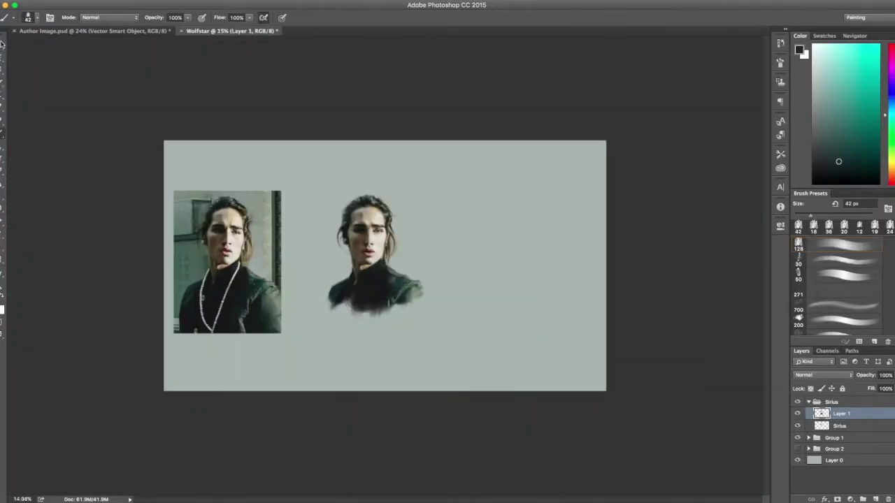
pyautogui.moveTo(370, 287); pyautogui.dragTo(490, 287)
pyautogui.press('c')
pyautogui.press('Return')
pyautogui.hotkey('ctrl', 't')
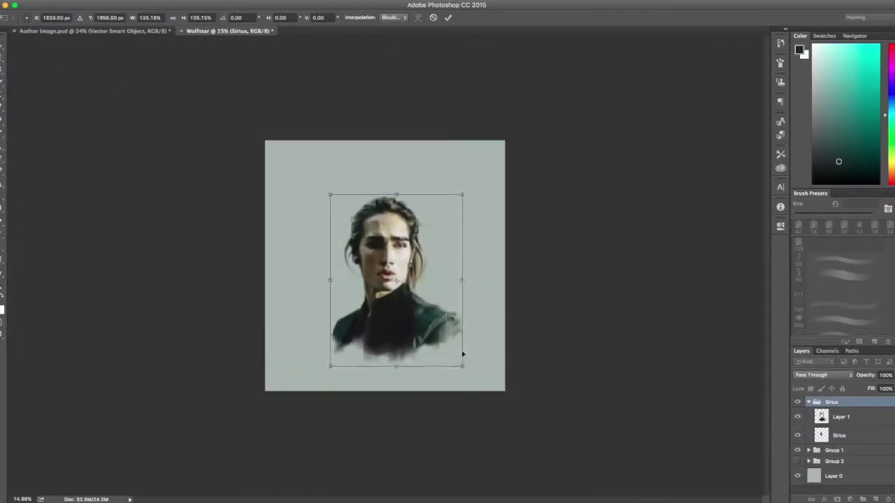
pyautogui.hotkey('ctrl', '+')
pyautogui.hotkey('ctrl', '+')
pyautogui.press('Return')
# Step: Return to the Brush, dismiss the group editing warning, and make Layer 1 the painting target
pyautogui.press('b')
pyautogui.click(23, 143)
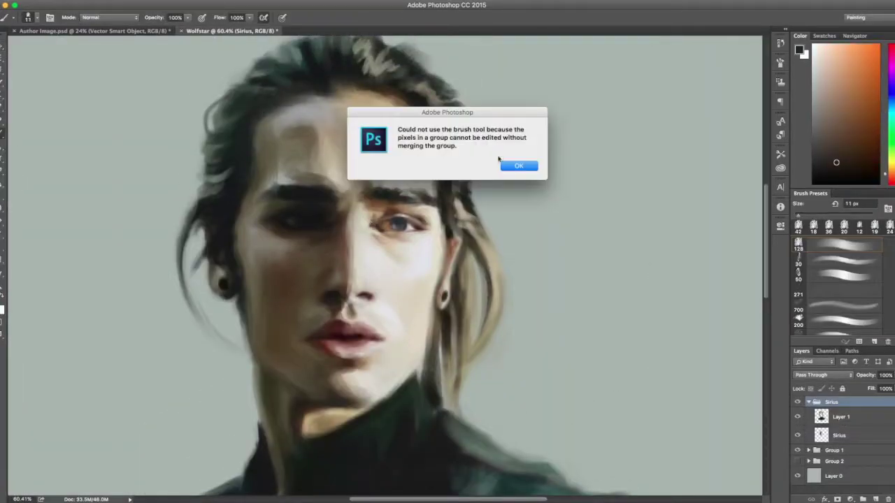
pyautogui.click(504, 164)
pyautogui.hotkey('alt', '[')
pyautogui.keyDown('alt'); pyautogui.click(326, 221); pyautogui.keyUp('alt')
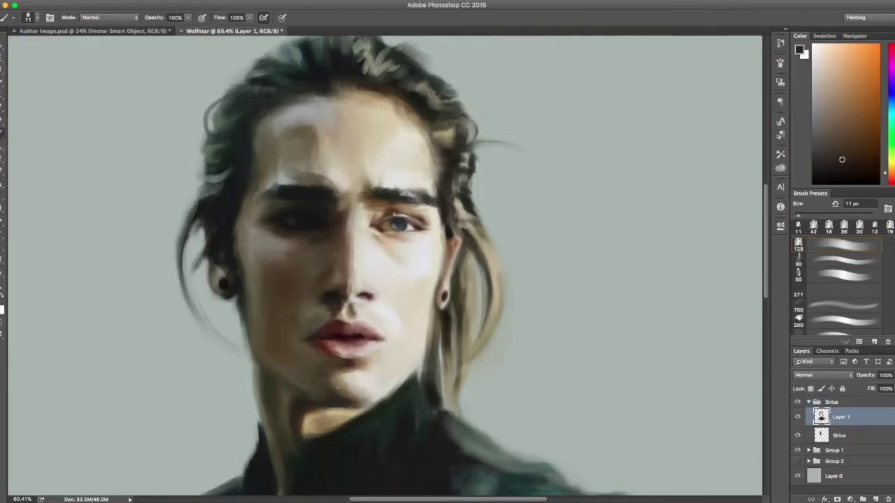
# Step: Sample dark green, eye blue and another tone from the painted portrait
pyautogui.scroll(1, 392, 215)
pyautogui.keyDown('alt'); pyautogui.click(304, 216); pyautogui.keyUp('alt')
pyautogui.keyDown('alt'); pyautogui.click(302, 212); pyautogui.keyUp('alt')
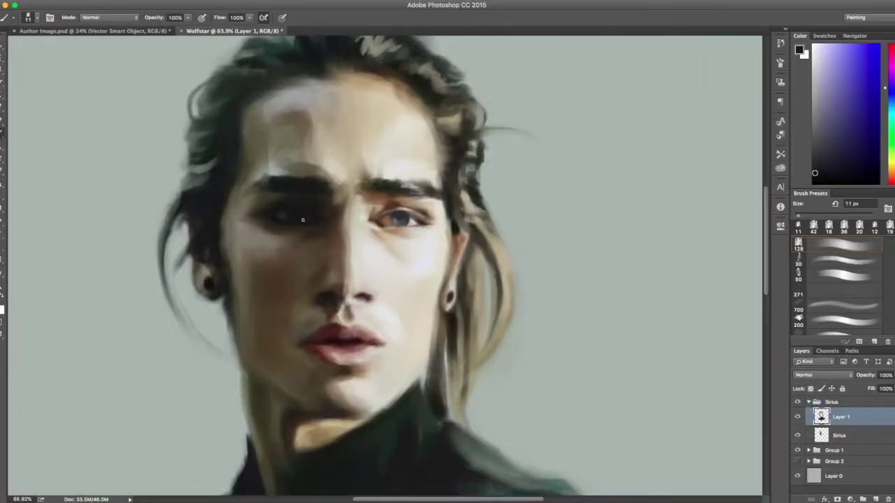
pyautogui.keyDown('alt'); pyautogui.click(313, 216); pyautogui.keyUp('alt')
pyautogui.scroll(2, 315, 216)
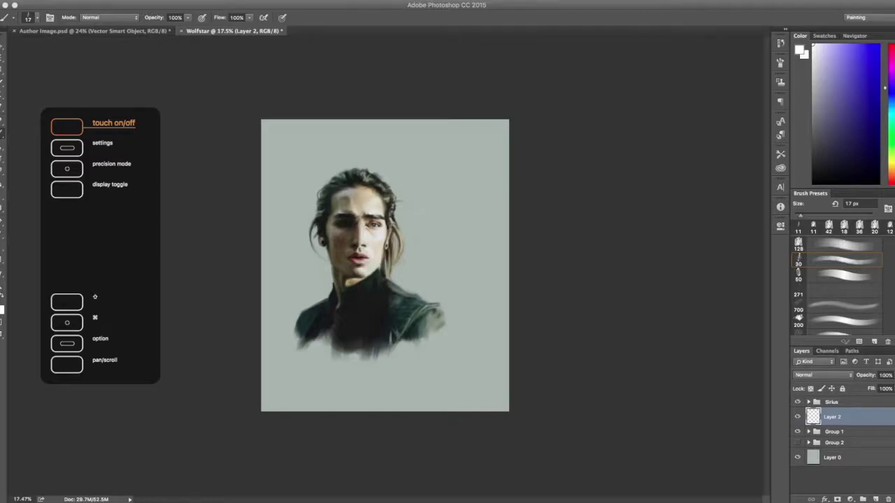
# Step: Draw white guide strokes beside the portrait, then delete that layer
pyautogui.moveTo(494, 266); pyautogui.dragTo(493, 223)
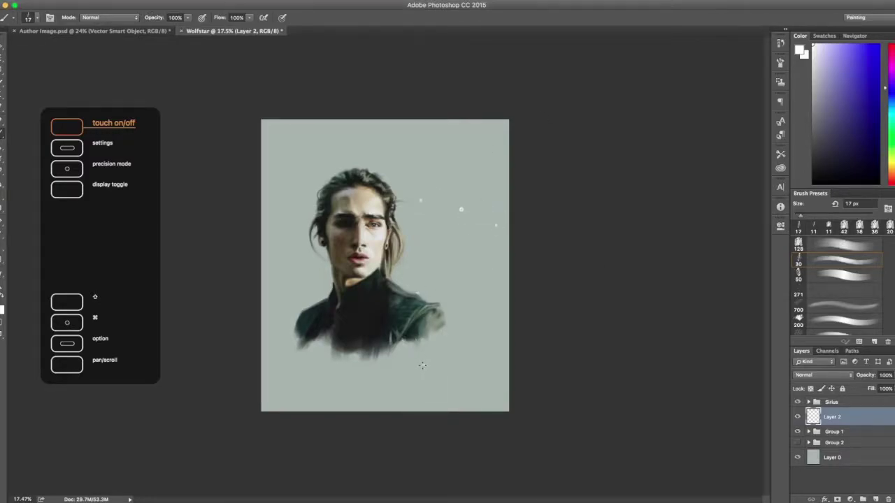
pyautogui.scroll(3, 424, 364)
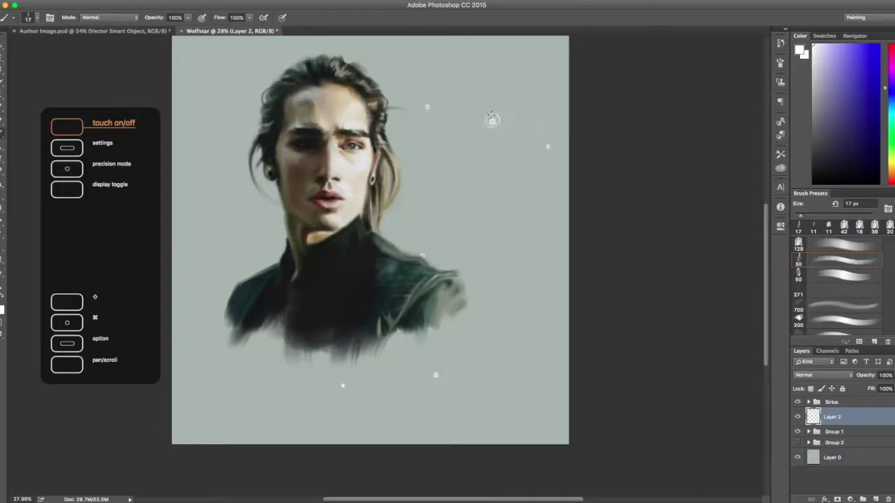
pyautogui.keyDown('shift'); pyautogui.click(423, 249); pyautogui.keyUp('shift')
pyautogui.scroll(-3, 403, 339)
pyautogui.press('Delete')
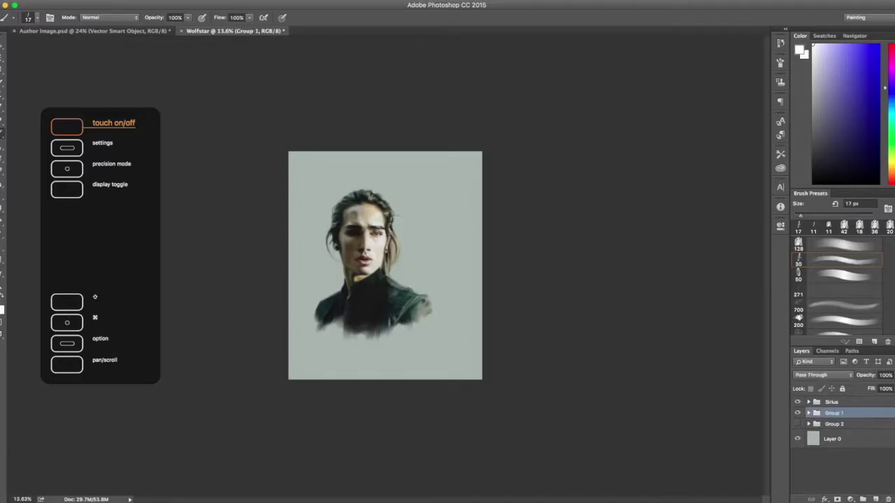
# Step: On a new layer, sketch a curved white stroke with a 9 px brush, then drop in the tattoo photo
pyautogui.click(875, 500)
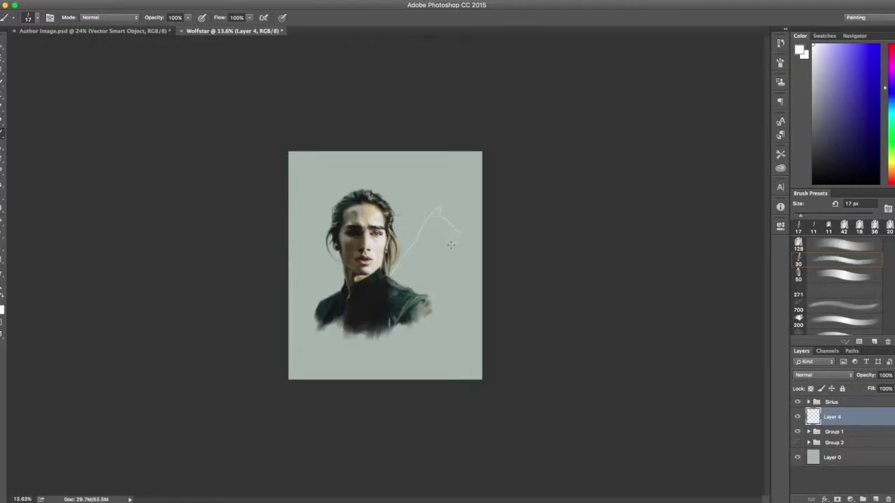
pyautogui.hotkey('ctrl', 'z')
pyautogui.hotkey('ctrl', '0')
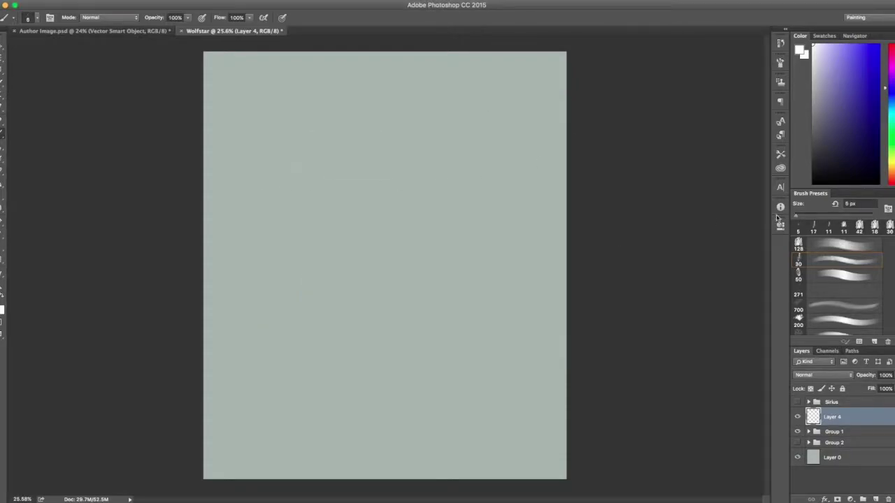
pyautogui.press(']')
pyautogui.press(']')
pyautogui.press(']')
pyautogui.moveTo(465, 167); pyautogui.dragTo(372, 341)
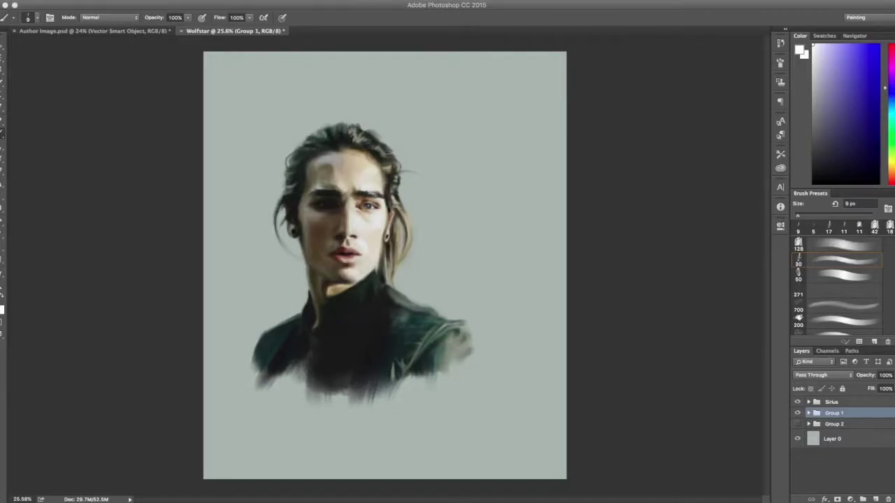
pyautogui.moveTo(422, 157); pyautogui.dragTo(328, 151)
# Step: Hide the Sirius group, add empty Layer 5 above the tattoo photo, and test a tracing stroke
pyautogui.click(797, 402)
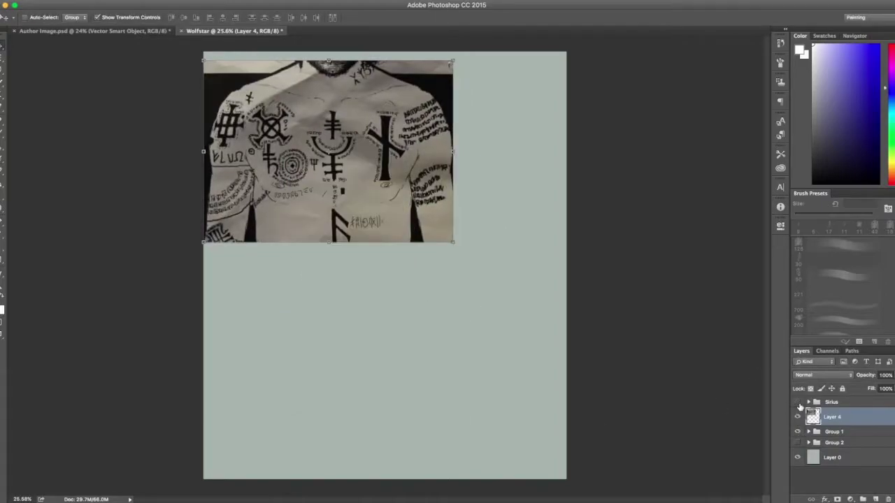
pyautogui.press('b')
pyautogui.hotkey('ctrl', 'shift', 'alt', 'n')
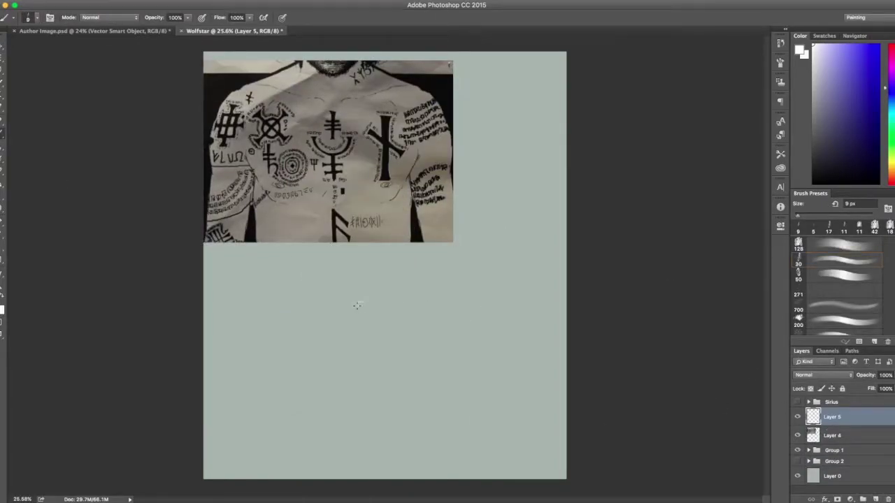
pyautogui.scroll(3, 370, 321)
pyautogui.moveTo(324, 344); pyautogui.dragTo(410, 359)
pyautogui.hotkey('ctrl', 'alt', 'z')
pyautogui.hotkey('ctrl', 'alt', 'z')
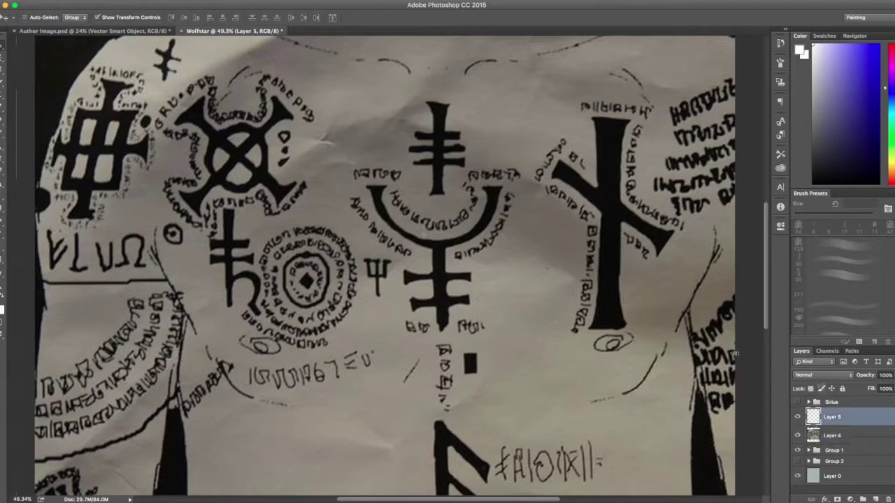
pyautogui.click(797, 402)
pyautogui.scroll(5, 392, 231)
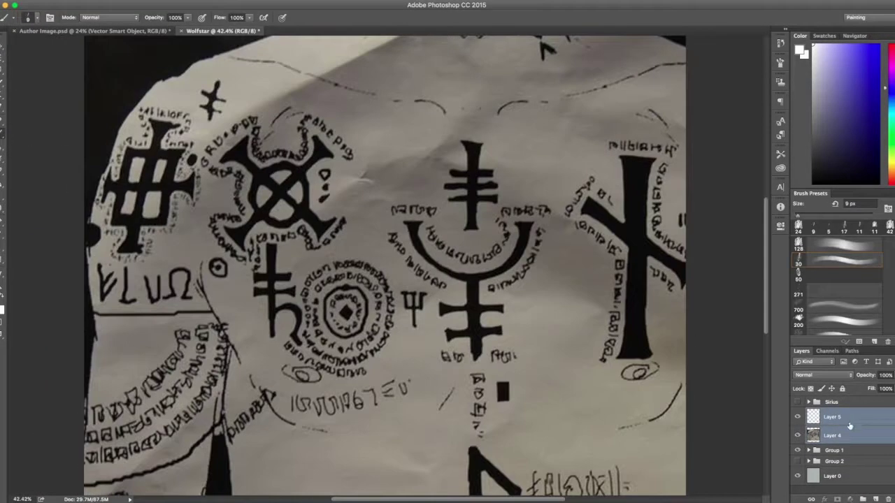
# Step: Trace white outlines along both arms of the rune's U shape
pyautogui.scroll(3, 433, 255)
pyautogui.moveTo(424, 175); pyautogui.dragTo(556, 299)
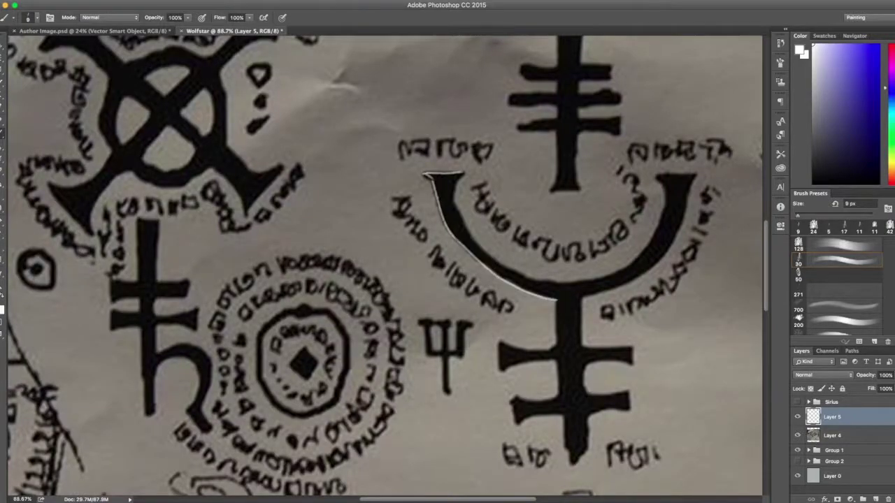
pyautogui.moveTo(658, 175); pyautogui.dragTo(695, 175)
pyautogui.moveTo(560, 283); pyautogui.dragTo(695, 176)
pyautogui.moveTo(567, 266); pyautogui.dragTo(664, 182)
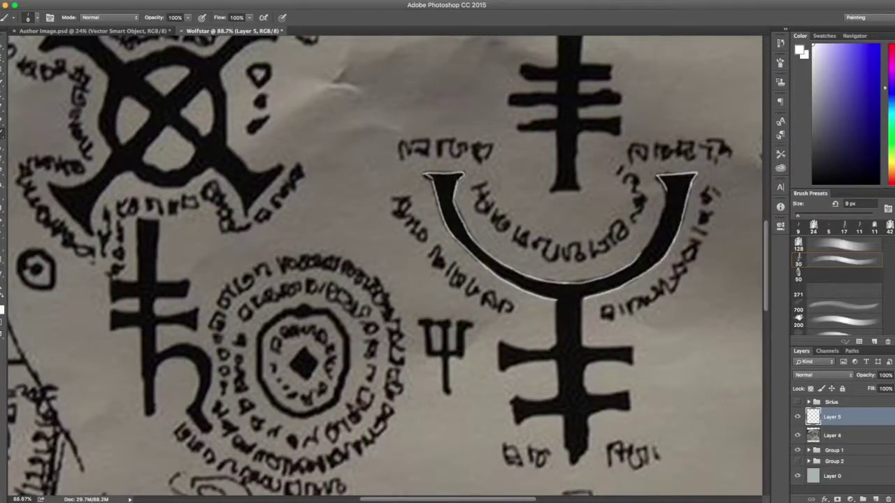
# Step: Outline the rune's stem, lower crossbar and the U's inner left edge in white
pyautogui.moveTo(580, 299); pyautogui.dragTo(581, 333)
pyautogui.moveTo(580, 300); pyautogui.dragTo(584, 347)
pyautogui.moveTo(501, 343); pyautogui.dragTo(630, 346)
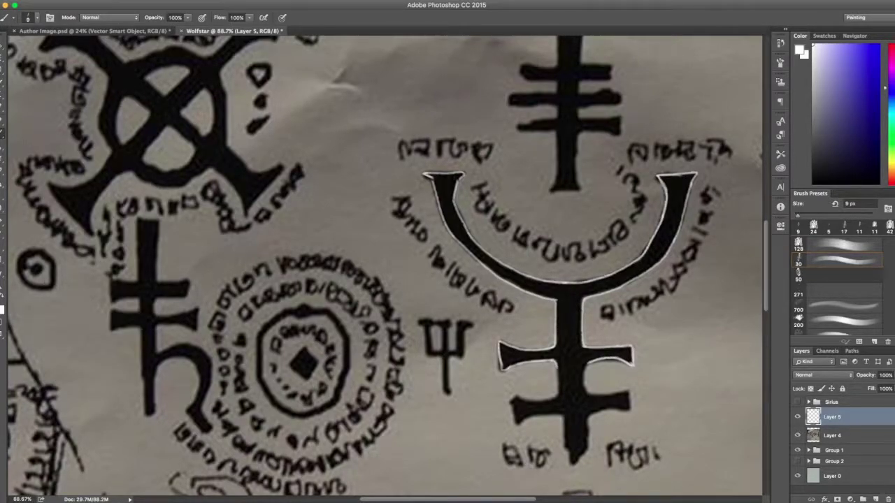
pyautogui.moveTo(458, 201); pyautogui.dragTo(490, 258)
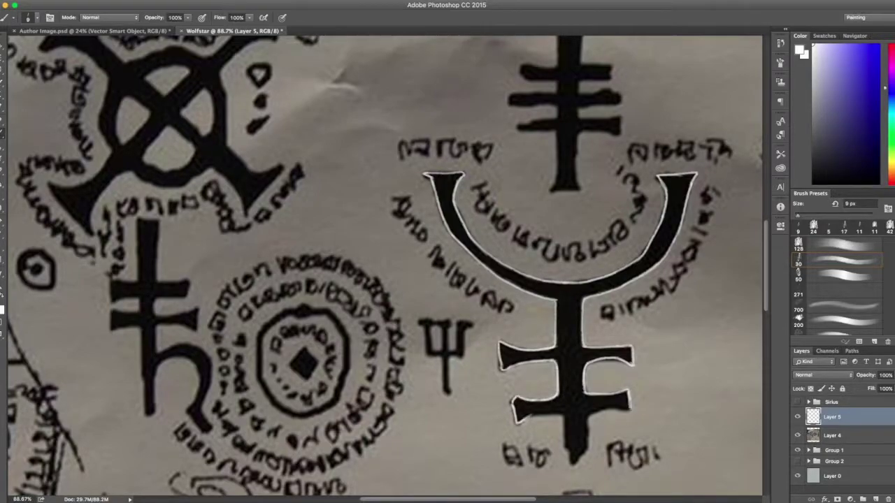
pyautogui.moveTo(577, 415); pyautogui.dragTo(576, 447)
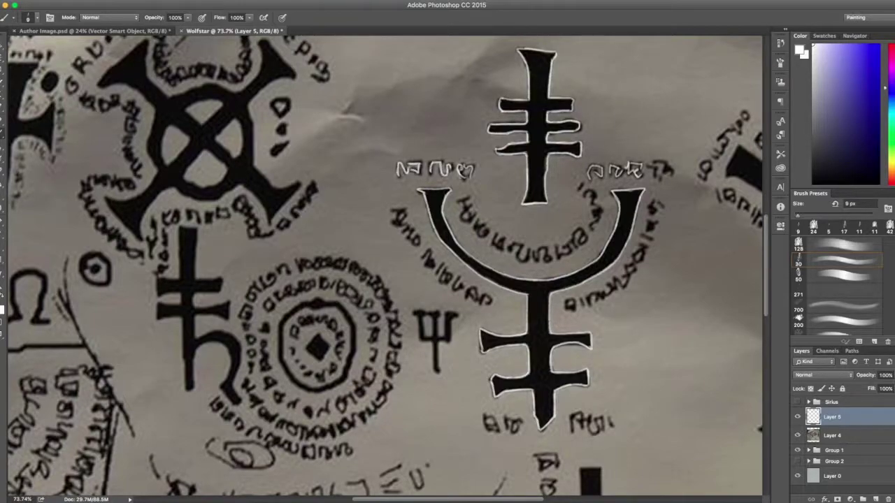
# Step: Sample a light beige from the paper and add the missing rune outline lines
pyautogui.scroll(3, 615, 105)
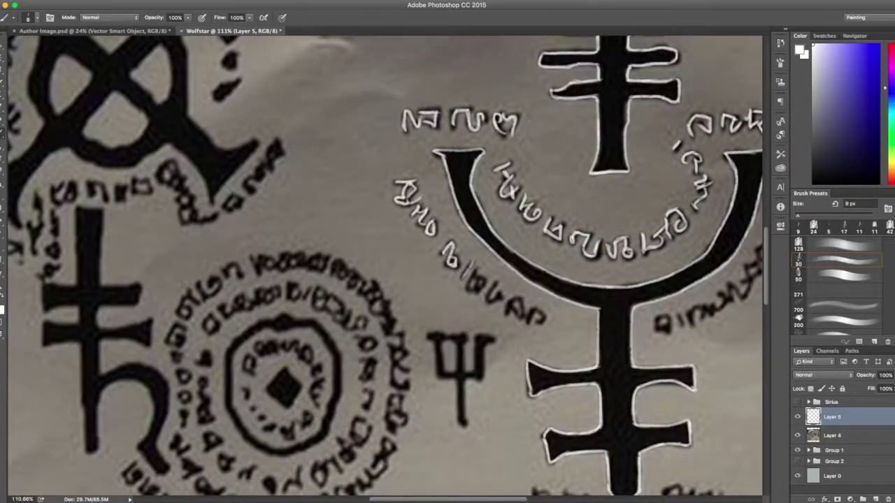
pyautogui.hscroll(5, 384, 265)
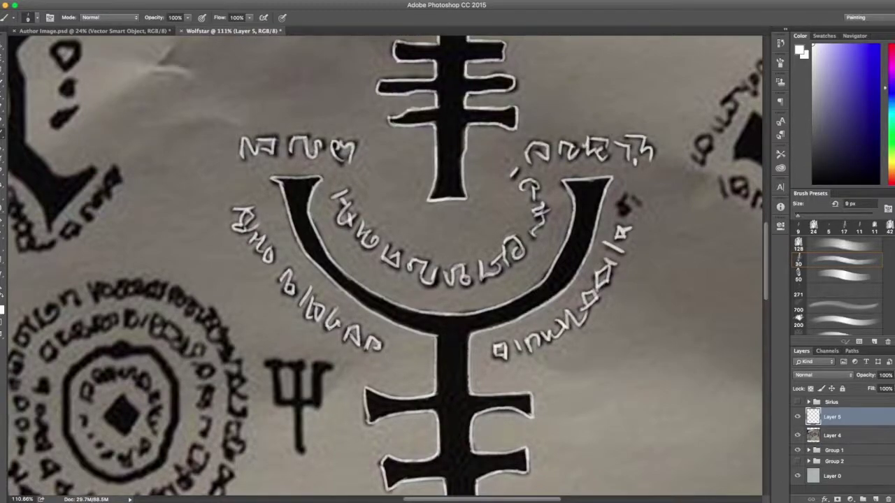
pyautogui.scroll(-5, 385, 266)
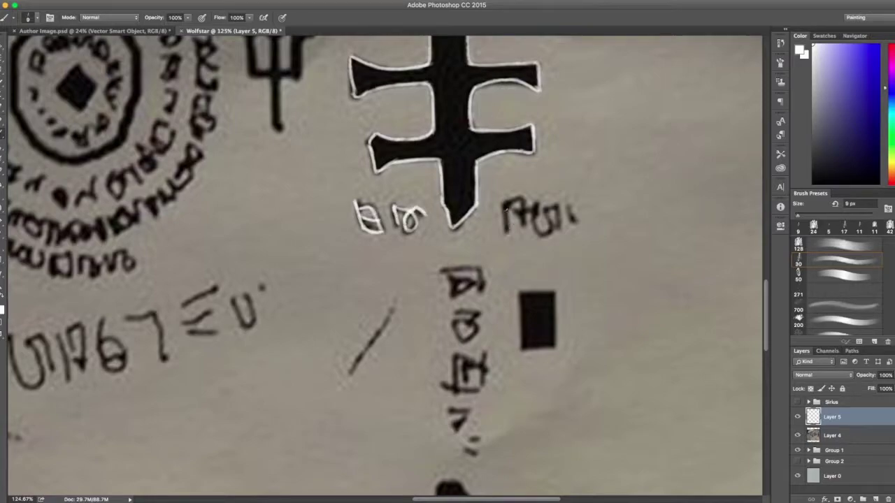
pyautogui.keyDown('alt'); pyautogui.click(539, 224); pyautogui.keyUp('alt')
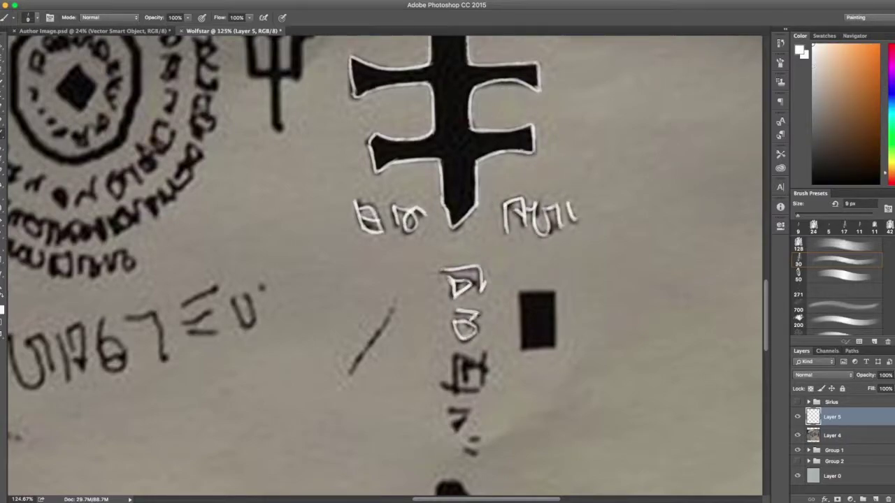
pyautogui.moveTo(483, 353); pyautogui.dragTo(438, 386)
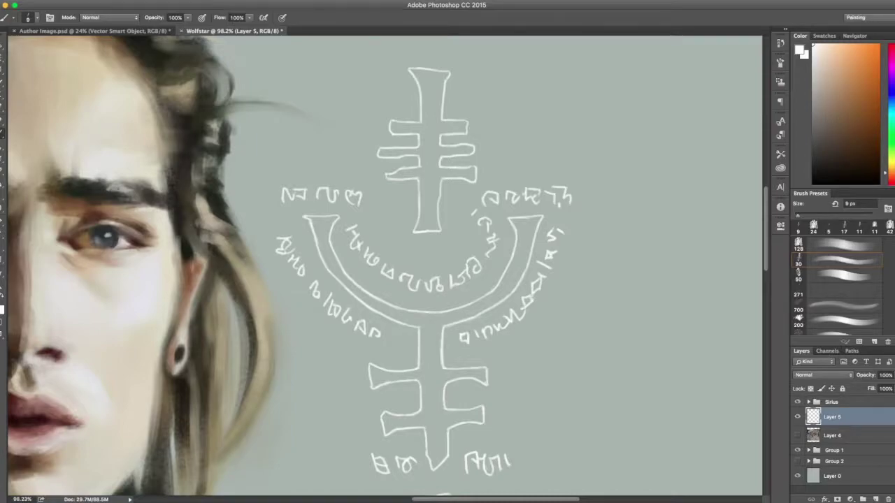
# Step: Scale the traced rune down with the transform handles beside the face
pyautogui.scroll(-5, 453, 221)
pyautogui.press('v')
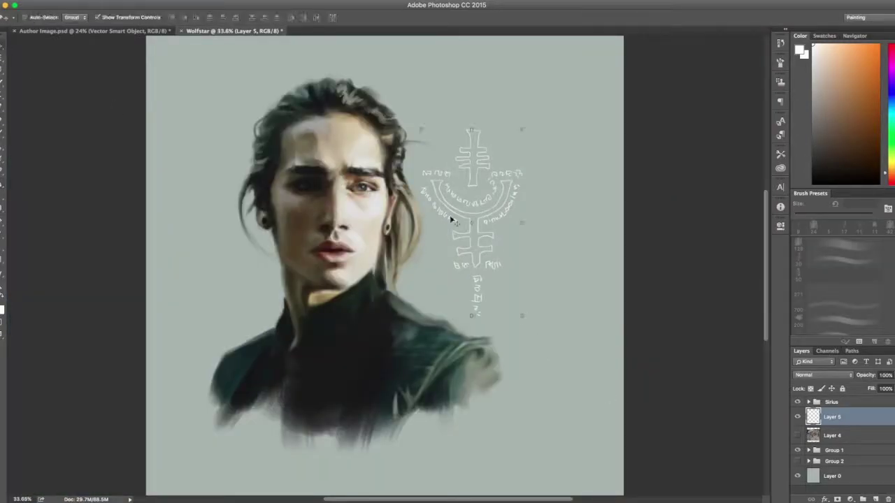
pyautogui.moveTo(453, 221); pyautogui.dragTo(490, 226)
pyautogui.scroll(-3, 419, 230)
pyautogui.press('b')
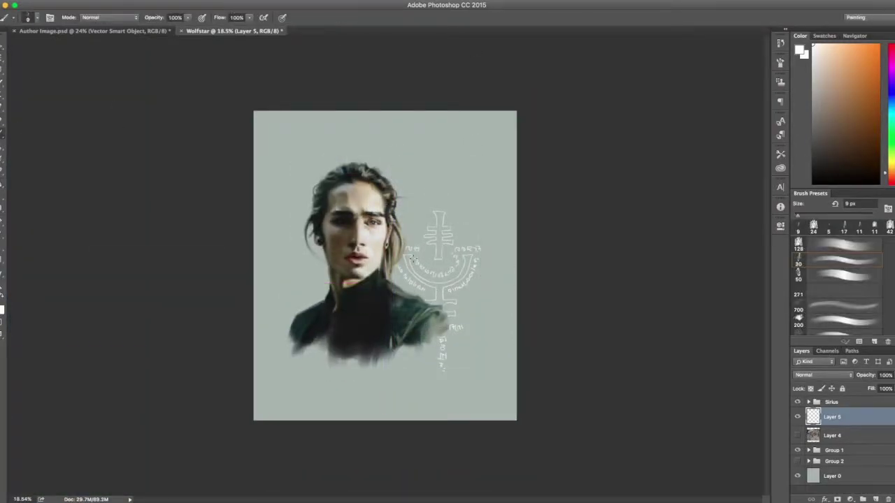
# Step: Nudge the rune upward and slightly right so it sits beside the face
pyautogui.scroll(2, 429, 210)
pyautogui.scroll(5, 430, 210)
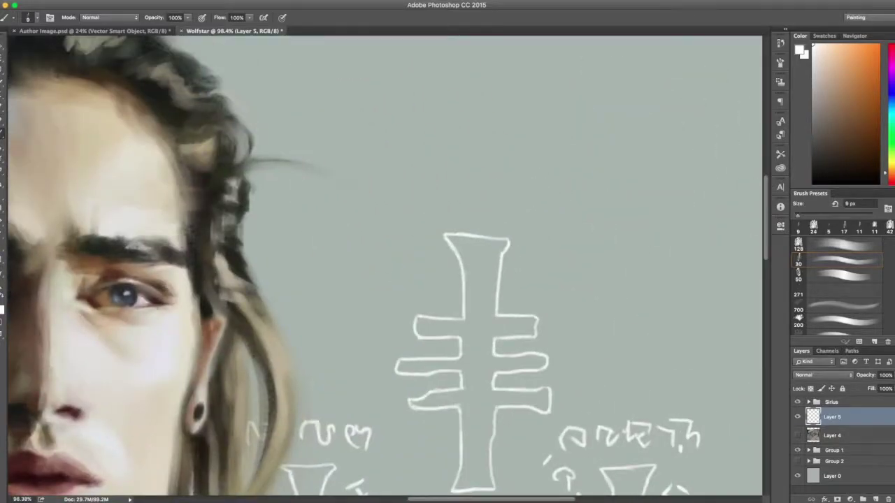
pyautogui.scroll(-2, 475, 315)
pyautogui.scroll(-5, 475, 314)
pyautogui.moveTo(447, 231); pyautogui.dragTo(441, 210)
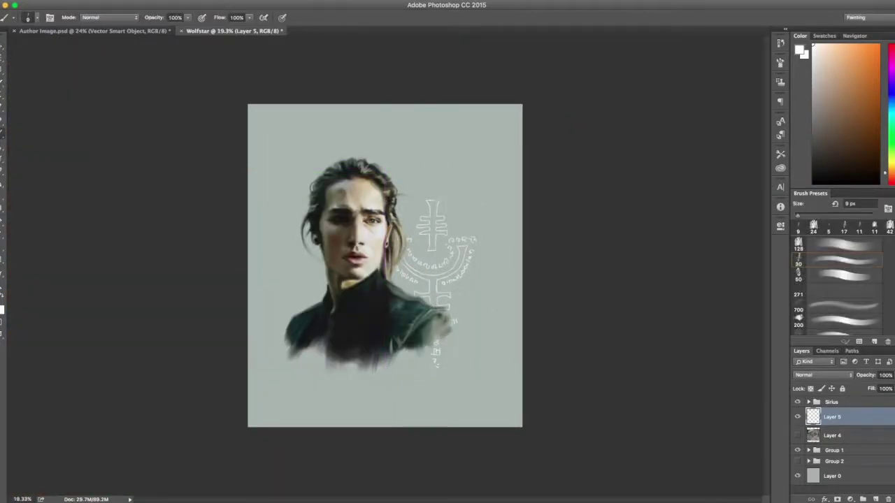
pyautogui.scroll(1, 448, 280)
pyautogui.keyDown('ctrl'); pyautogui.moveTo(447, 279); pyautogui.dragTo(460, 279); pyautogui.keyUp('ctrl')
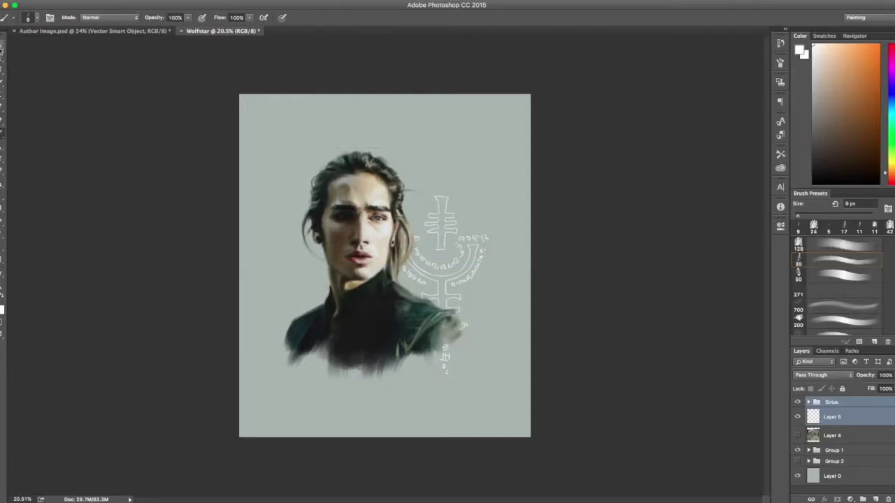
pyautogui.scroll(3, 392, 280)
pyautogui.scroll(-4, 392, 279)
pyautogui.scroll(2, 379, 267)
pyautogui.scroll(5, 270, 359)
# Step: Redraw the first letters of the VE signature, undoing the unwanted C and curved strokes
pyautogui.hotkey('ctrl', 'z')
pyautogui.moveTo(351, 353); pyautogui.dragTo(379, 359)
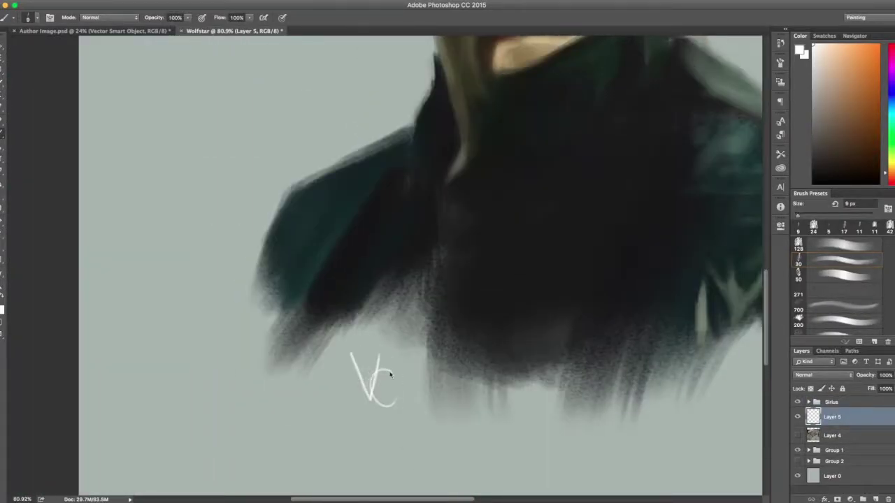
pyautogui.hotkey('ctrl', 'z')
pyautogui.scroll(2, 413, 280)
pyautogui.scroll(3, 420, 244)
pyautogui.moveTo(455, 202); pyautogui.dragTo(544, 210)
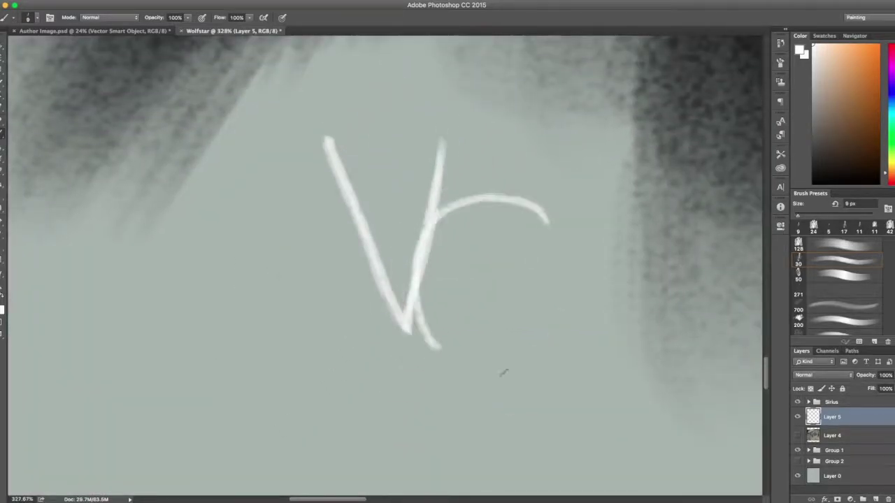
pyautogui.hotkey('ctrl', 'z')
# Step: Toggle between the Move and Brush tools while reviewing the signature area
pyautogui.scroll(-2, 434, 245)
pyautogui.scroll(-5, 423, 285)
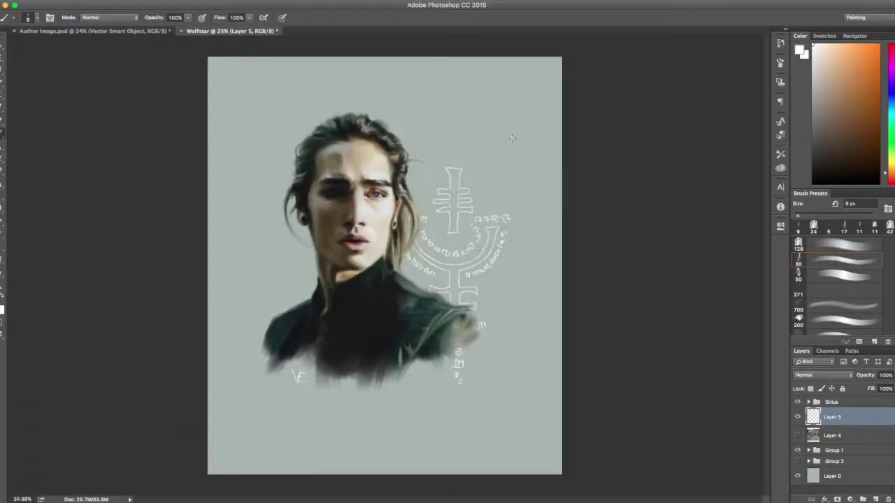
pyautogui.scroll(2, 259, 329)
pyautogui.scroll(-2, 258, 329)
pyautogui.press('v')
pyautogui.scroll(-1, 256, 316)
pyautogui.scroll(5, 256, 316)
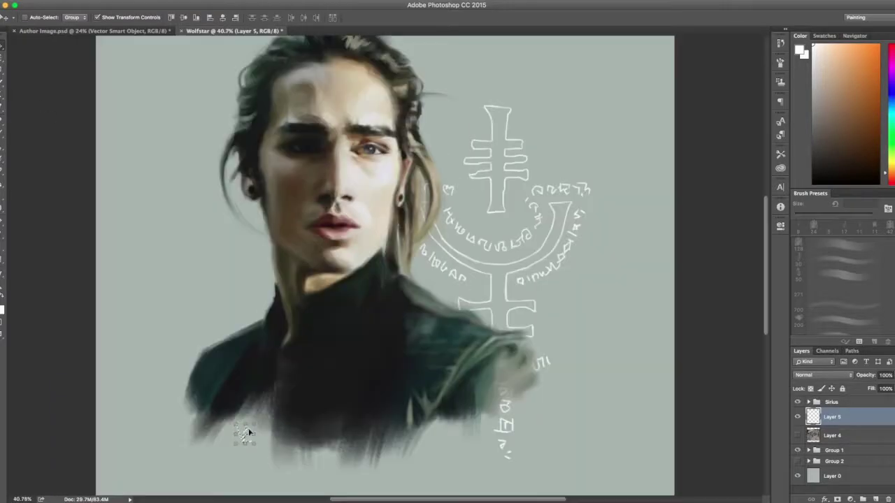
pyautogui.press('b')
pyautogui.scroll(-5, 259, 289)
pyautogui.scroll(5, 261, 275)
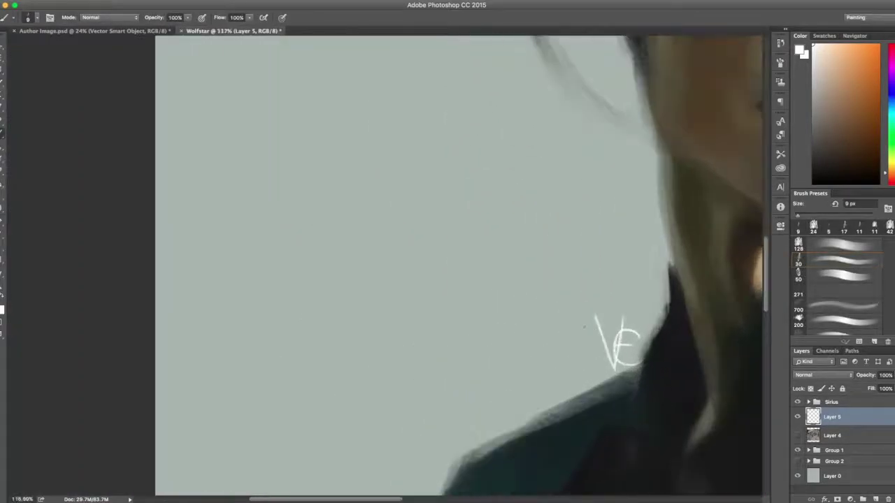
pyautogui.scroll(-3, 657, 355)
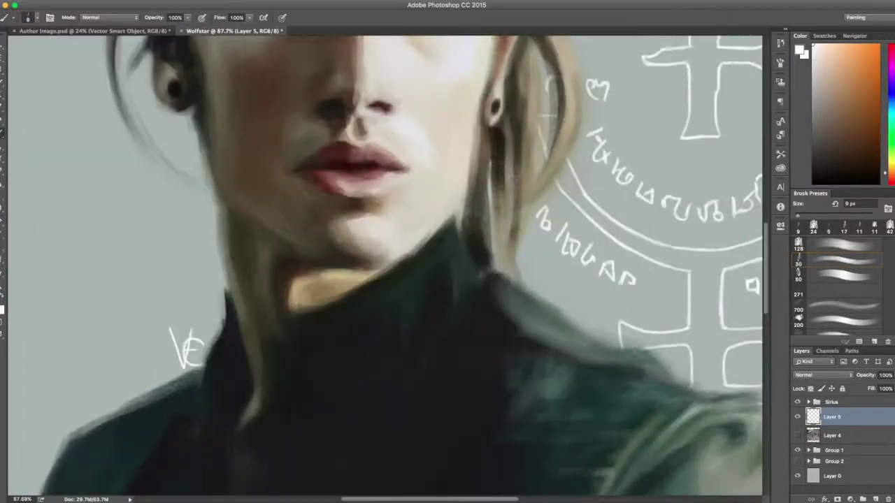
pyautogui.scroll(-3, 490, 315)
pyautogui.press('v')
pyautogui.scroll(3, 406, 268)
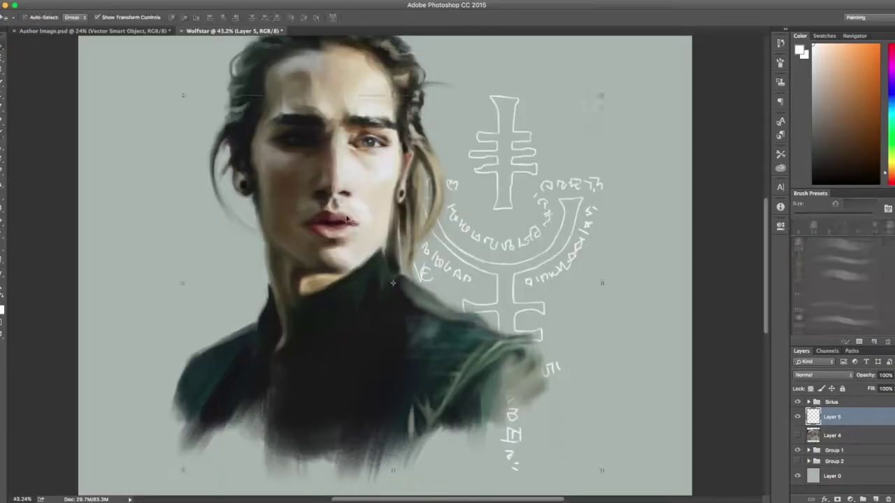
pyautogui.scroll(-5, 448, 94)
pyautogui.scroll(5, 433, 98)
pyautogui.press('b')
pyautogui.scroll(2, 448, 209)
pyautogui.scroll(-5, 476, 384)
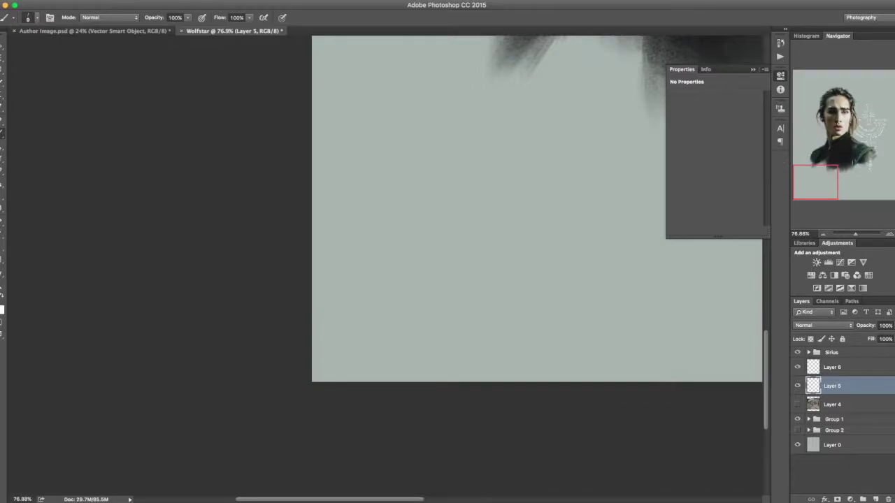
# Step: Hand-letter the artist's handle in white brush strokes below the figure
pyautogui.moveTo(409, 280); pyautogui.dragTo(395, 336)
pyautogui.moveTo(425, 276); pyautogui.dragTo(446, 276)
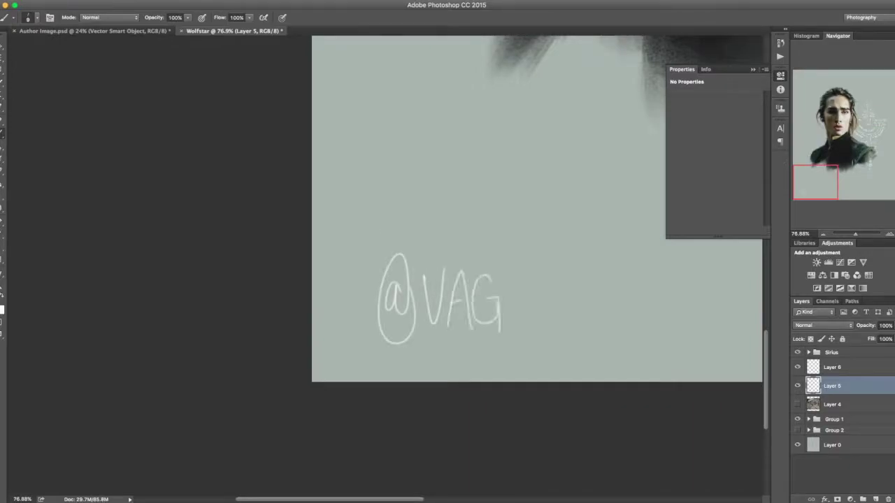
pyautogui.moveTo(449, 328); pyautogui.dragTo(498, 329)
pyautogui.moveTo(504, 276); pyautogui.dragTo(556, 318)
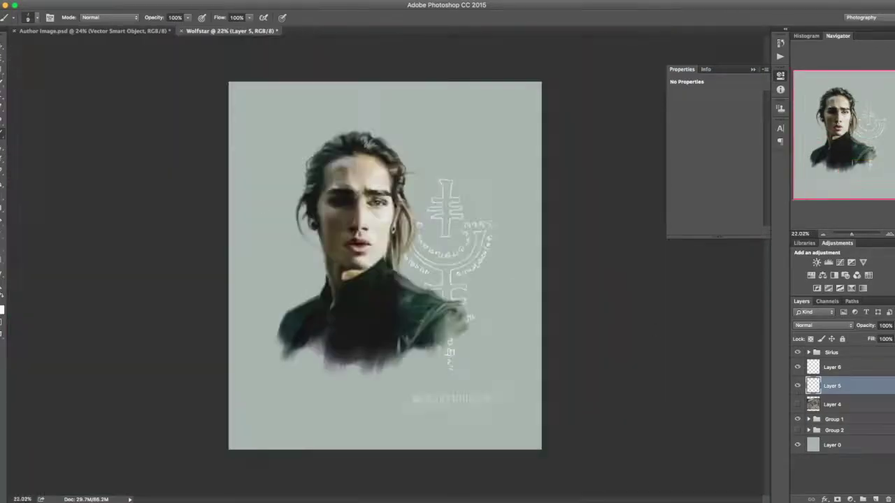
# Step: Commit the handle's resize and move both handle layers into the bottom-right corner
pyautogui.press('Return')
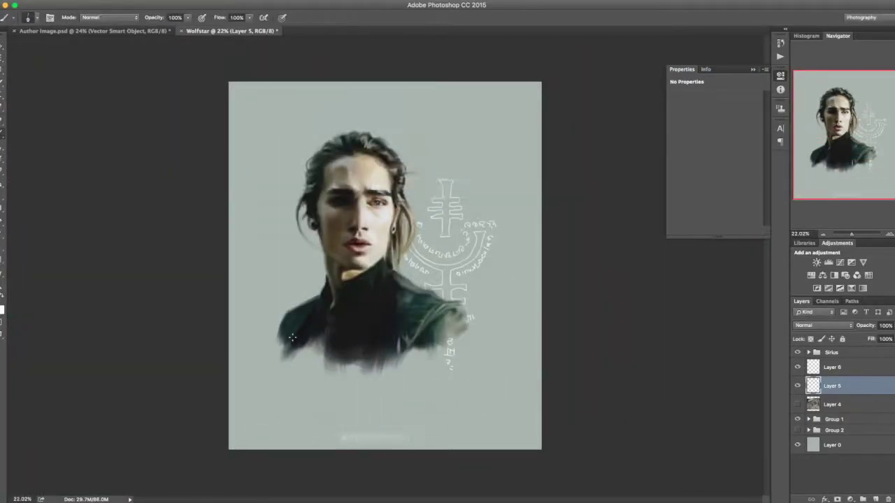
pyautogui.moveTo(369, 425); pyautogui.dragTo(340, 384)
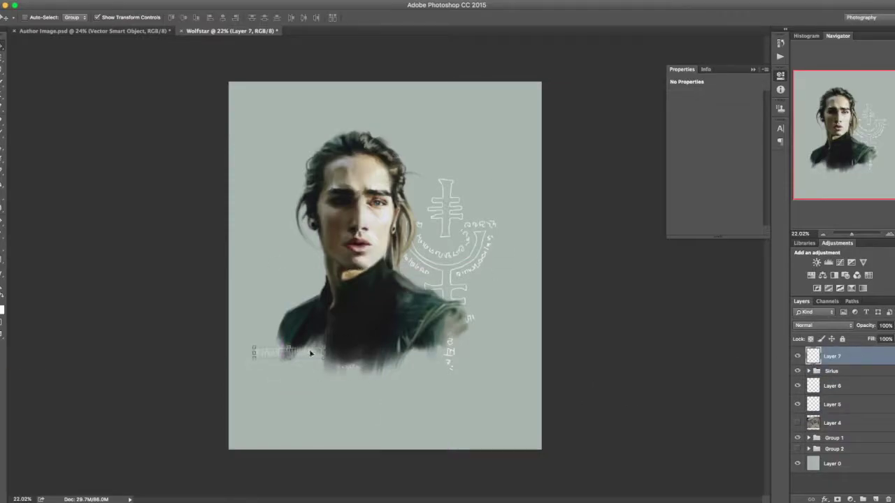
pyautogui.press('v')
pyautogui.keyDown('shift'); pyautogui.click(860, 375); pyautogui.keyUp('shift')
pyautogui.moveTo(315, 353)
pyautogui.mouseDown()
pyautogui.moveTo(363, 348)
pyautogui.moveTo(505, 444)
pyautogui.mouseUp()
pyautogui.click(838, 356)
pyautogui.press('c')
pyautogui.keyDown('shift'); pyautogui.click(832, 375); pyautogui.keyUp('shift')
pyautogui.press('b')
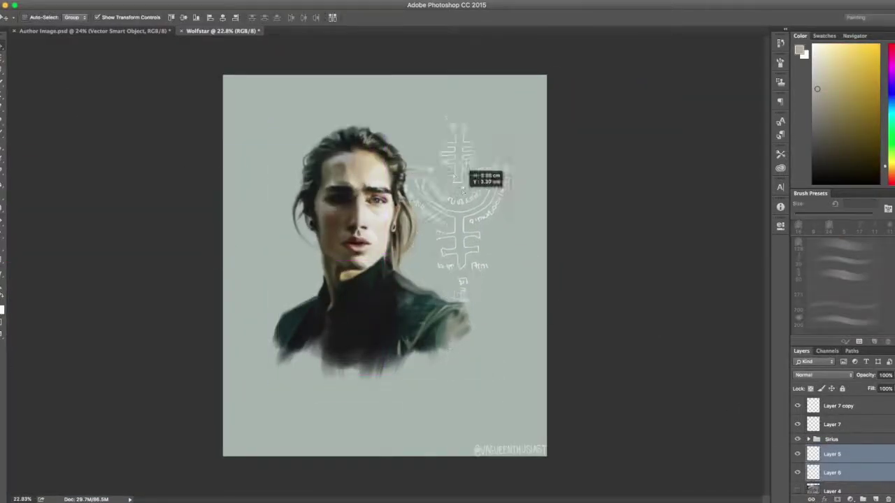
# Step: Drag the rune down in two moves to sit beside the jaw and shoulder
pyautogui.moveTo(494, 269); pyautogui.dragTo(494, 289)
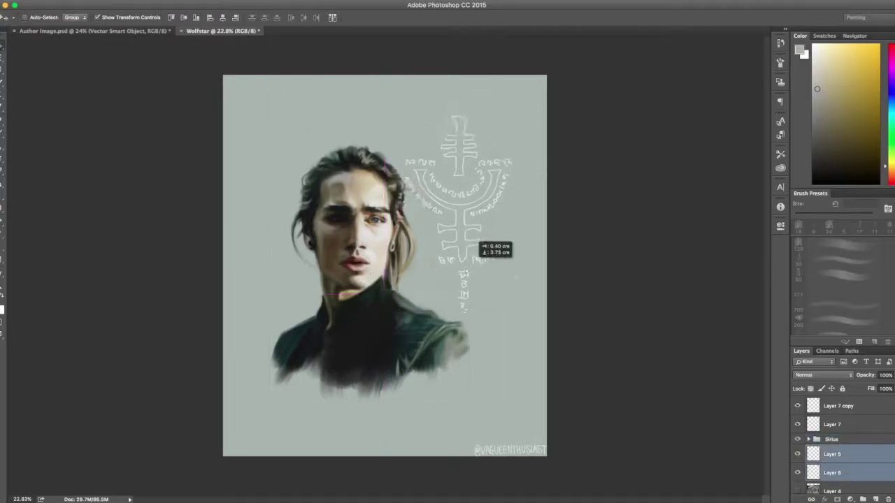
pyautogui.moveTo(468, 158); pyautogui.dragTo(470, 313)
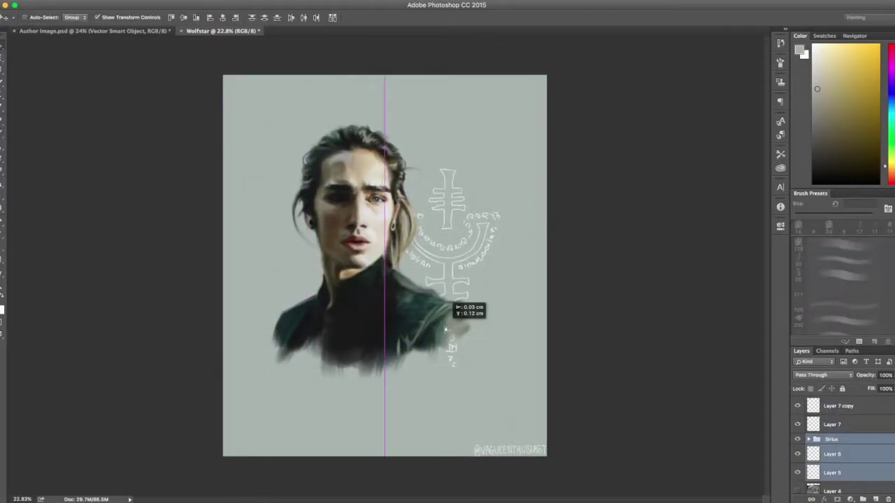